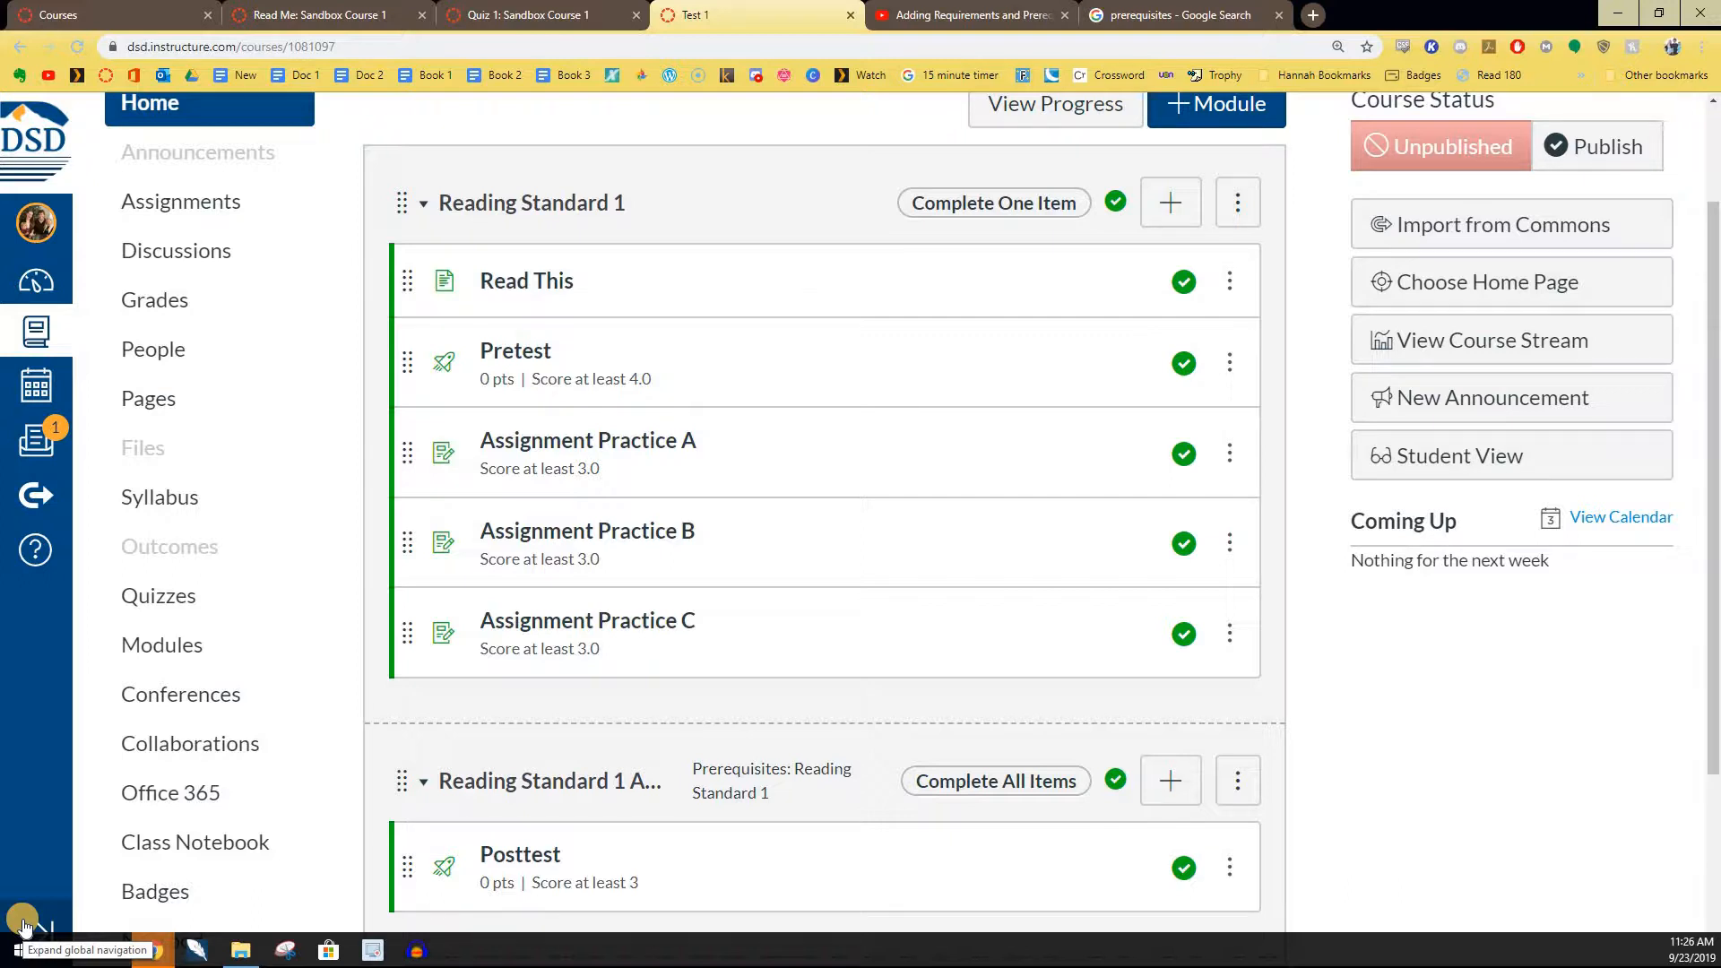
Step: Examine the prerequisite and completion requirement of the Reading Standard 1 assessment module
scroll(818, 765, down, 1)
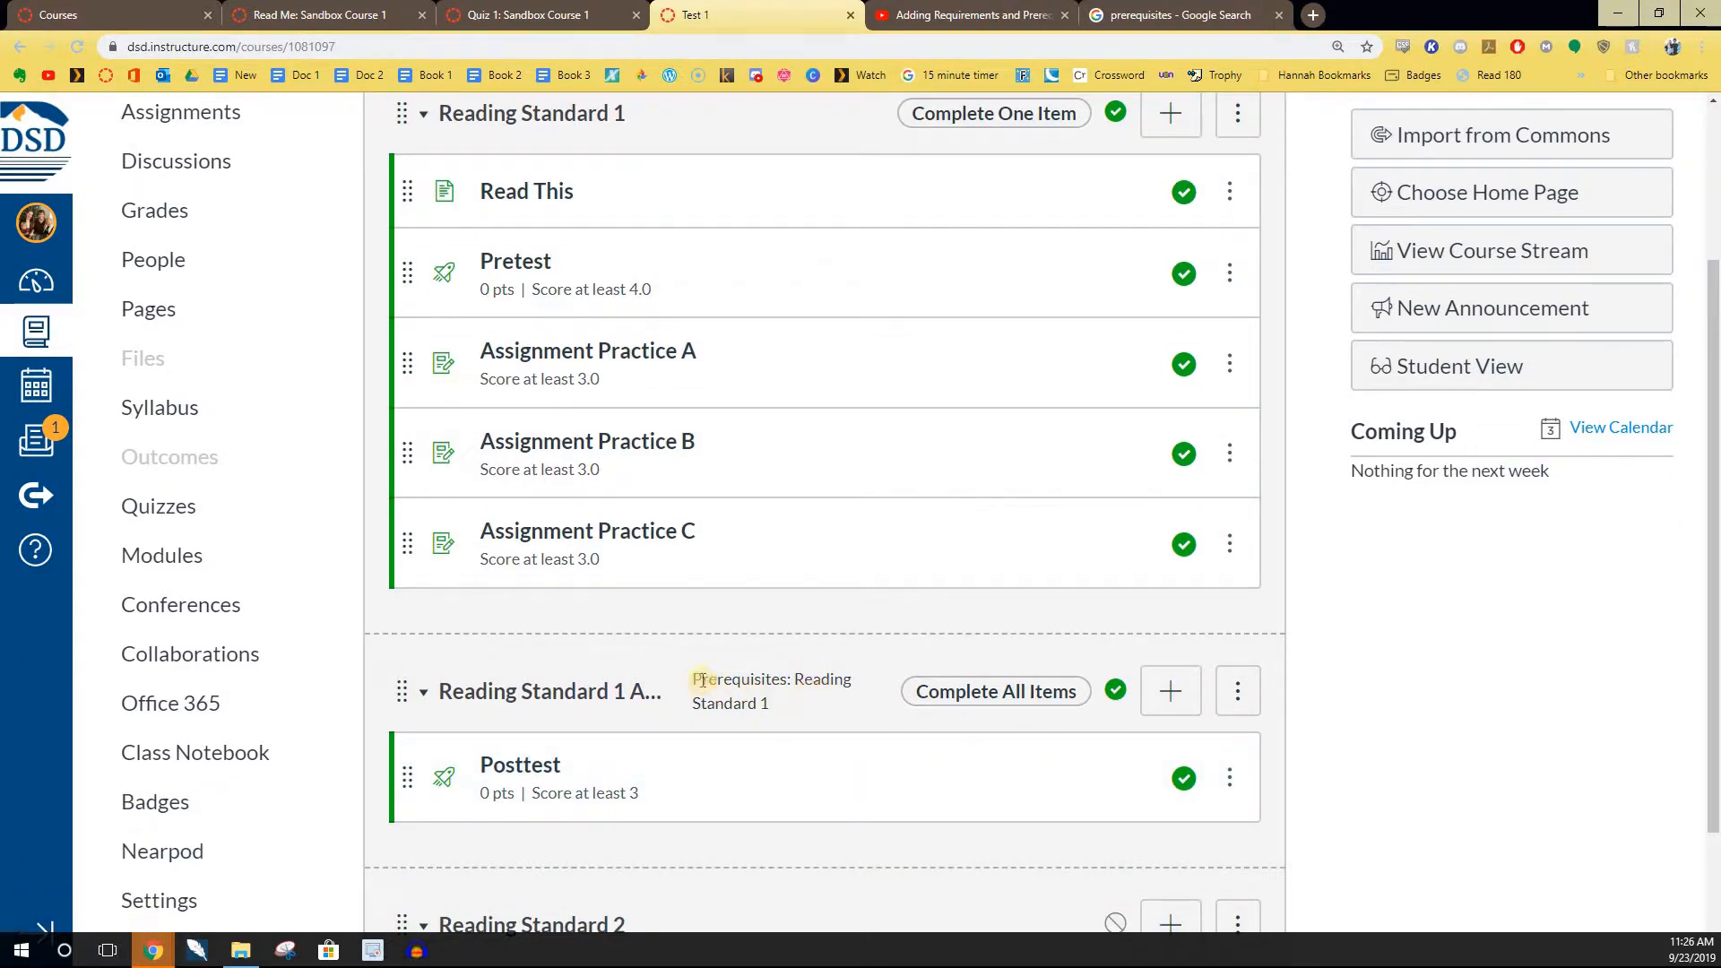
drag(844, 687, 847, 702)
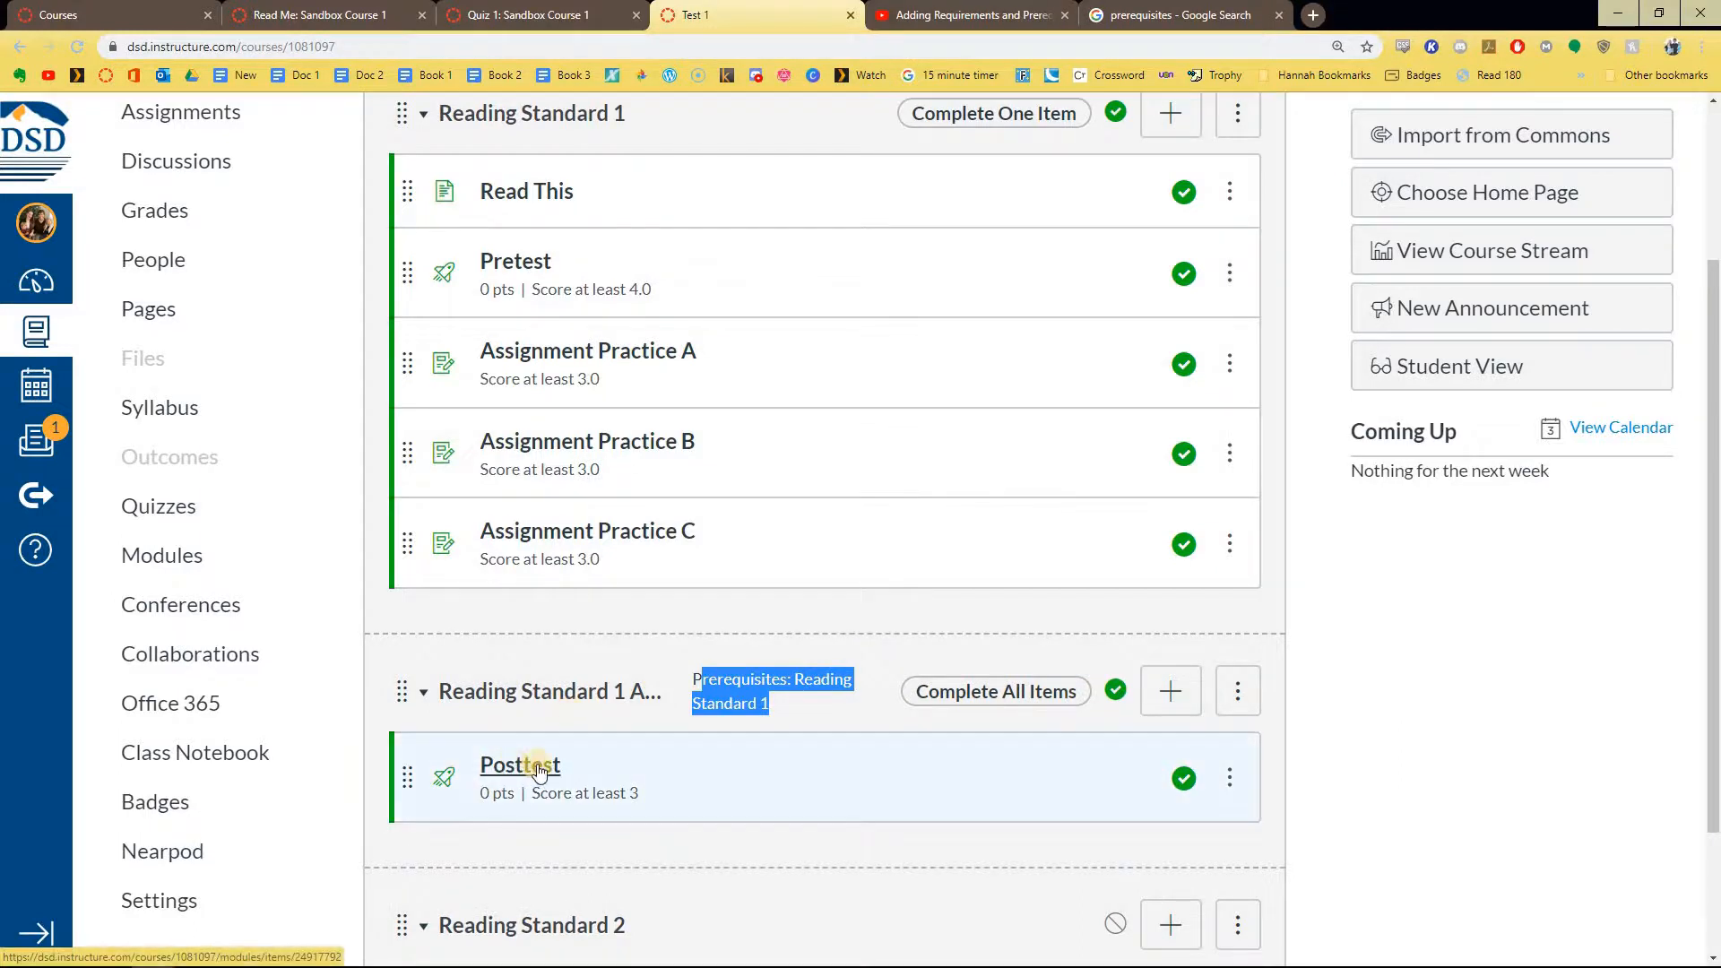
click(850, 717)
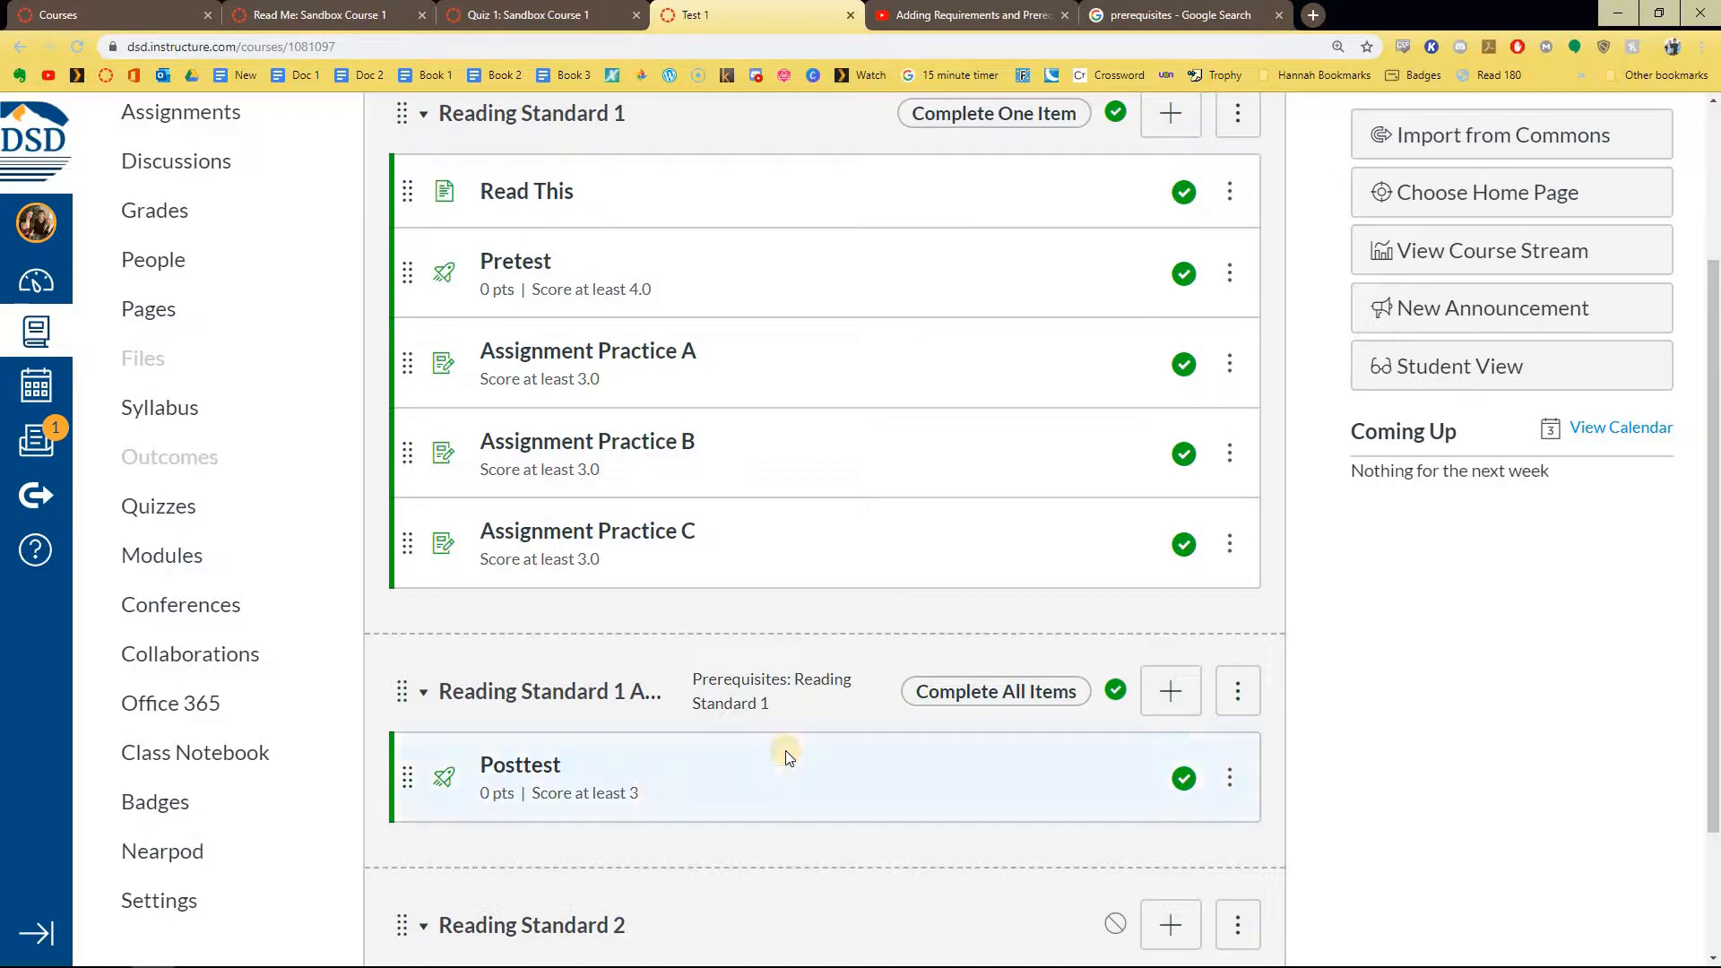
Step: Open the course's Badges page and remove the badge assigned to Reading Standard 1 Assessment
click(190, 812)
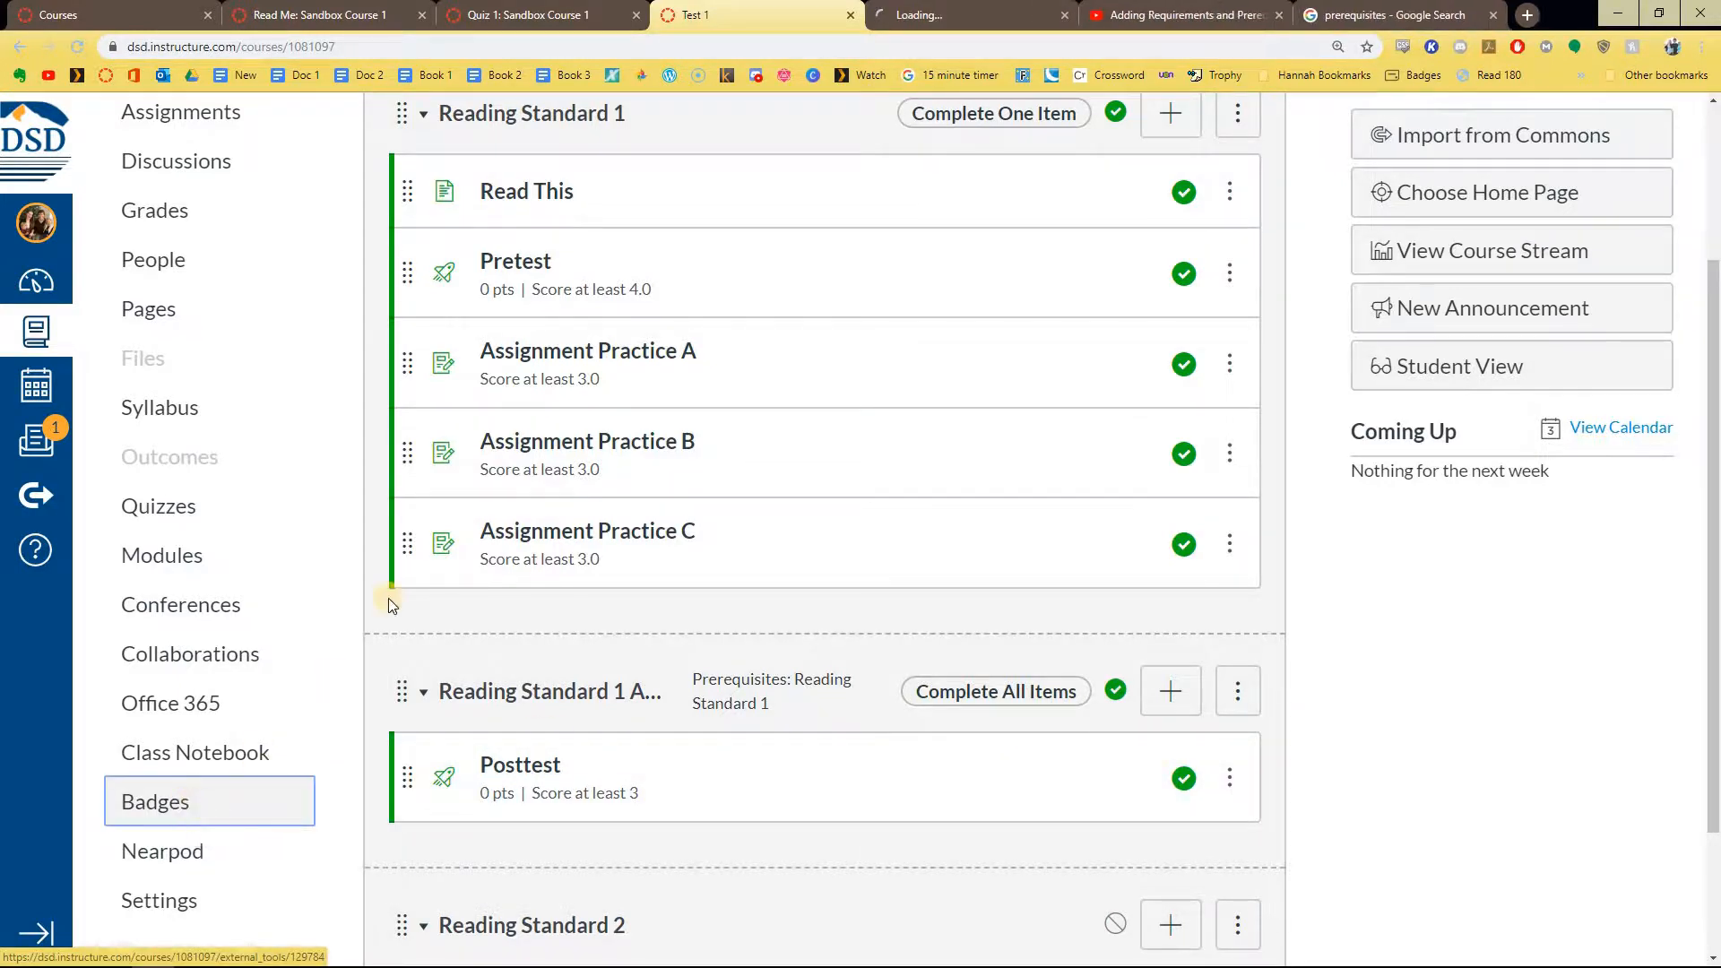
click(953, 21)
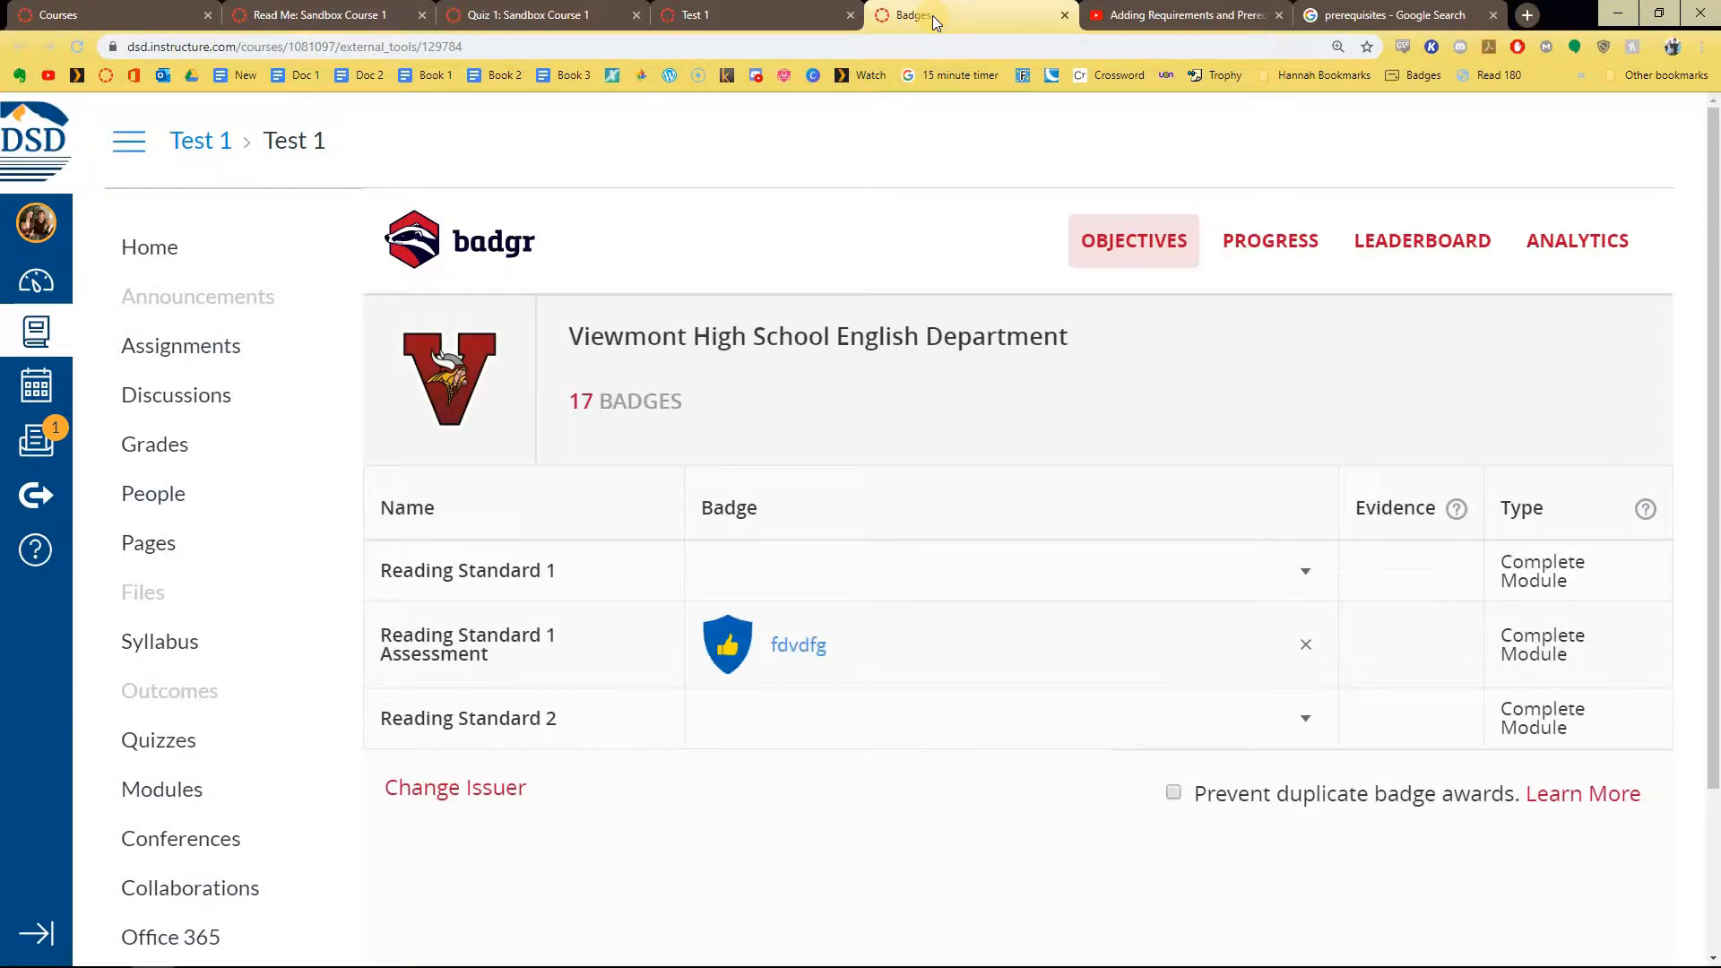
click(1306, 646)
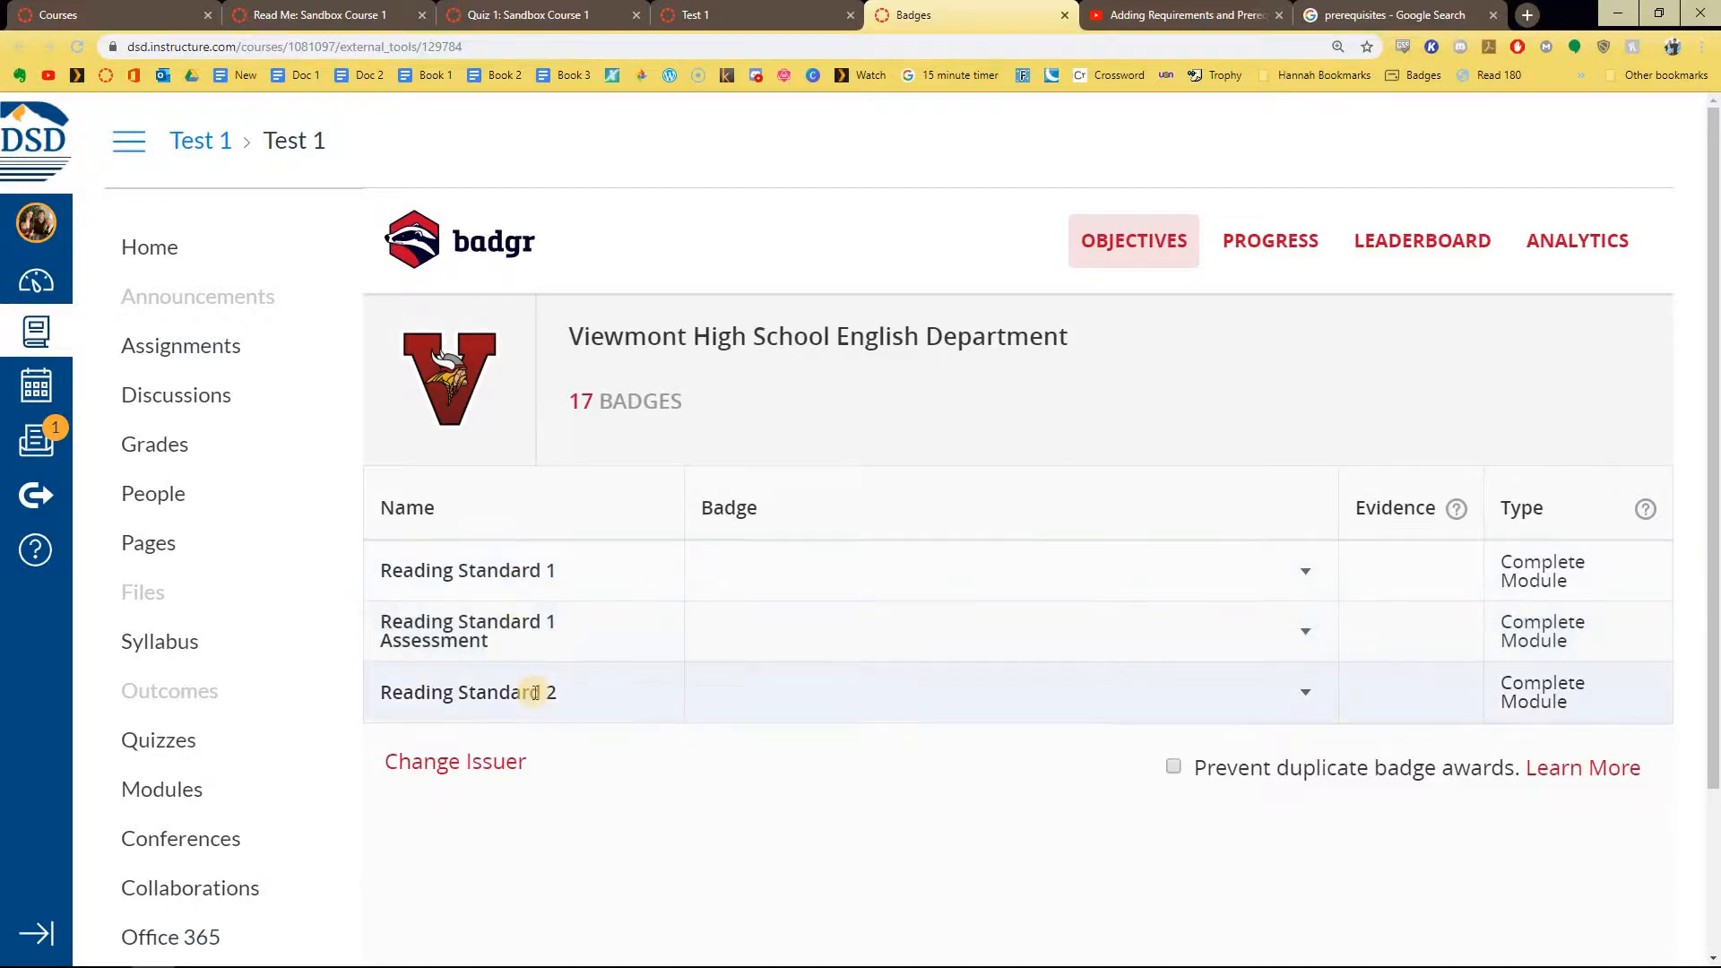
Step: Return to the Test 1 course modules and review the items and requirements of the Reading Standard modules
click(735, 14)
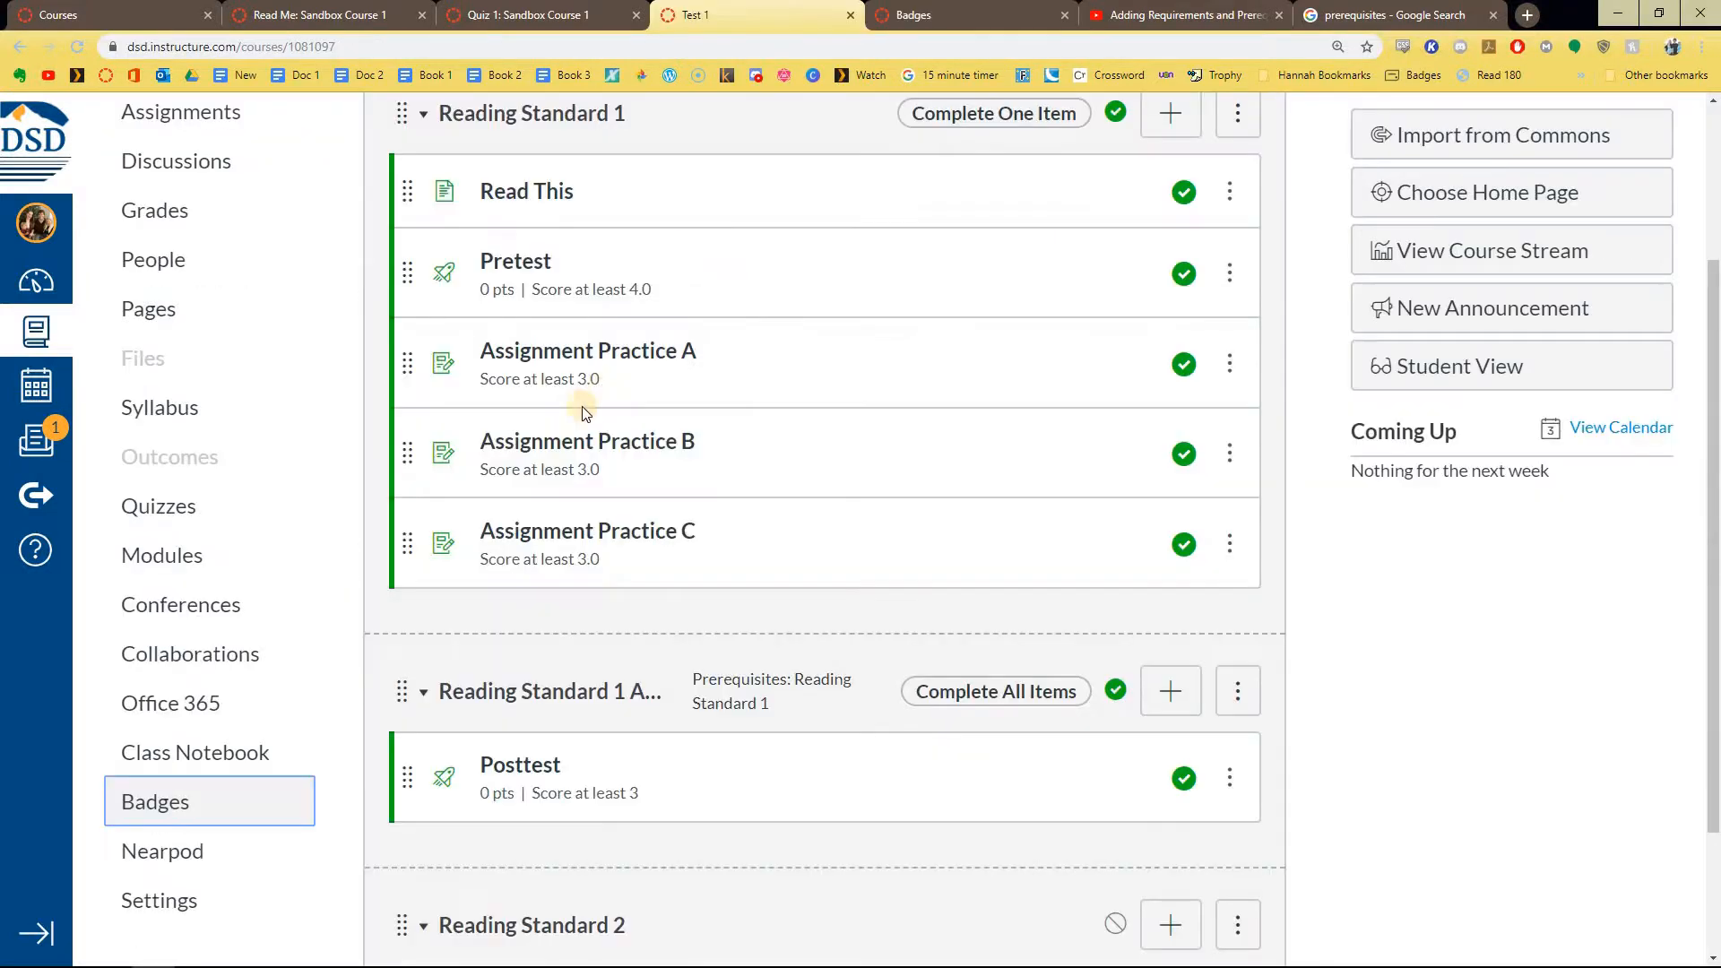
scroll(464, 510, up, 3)
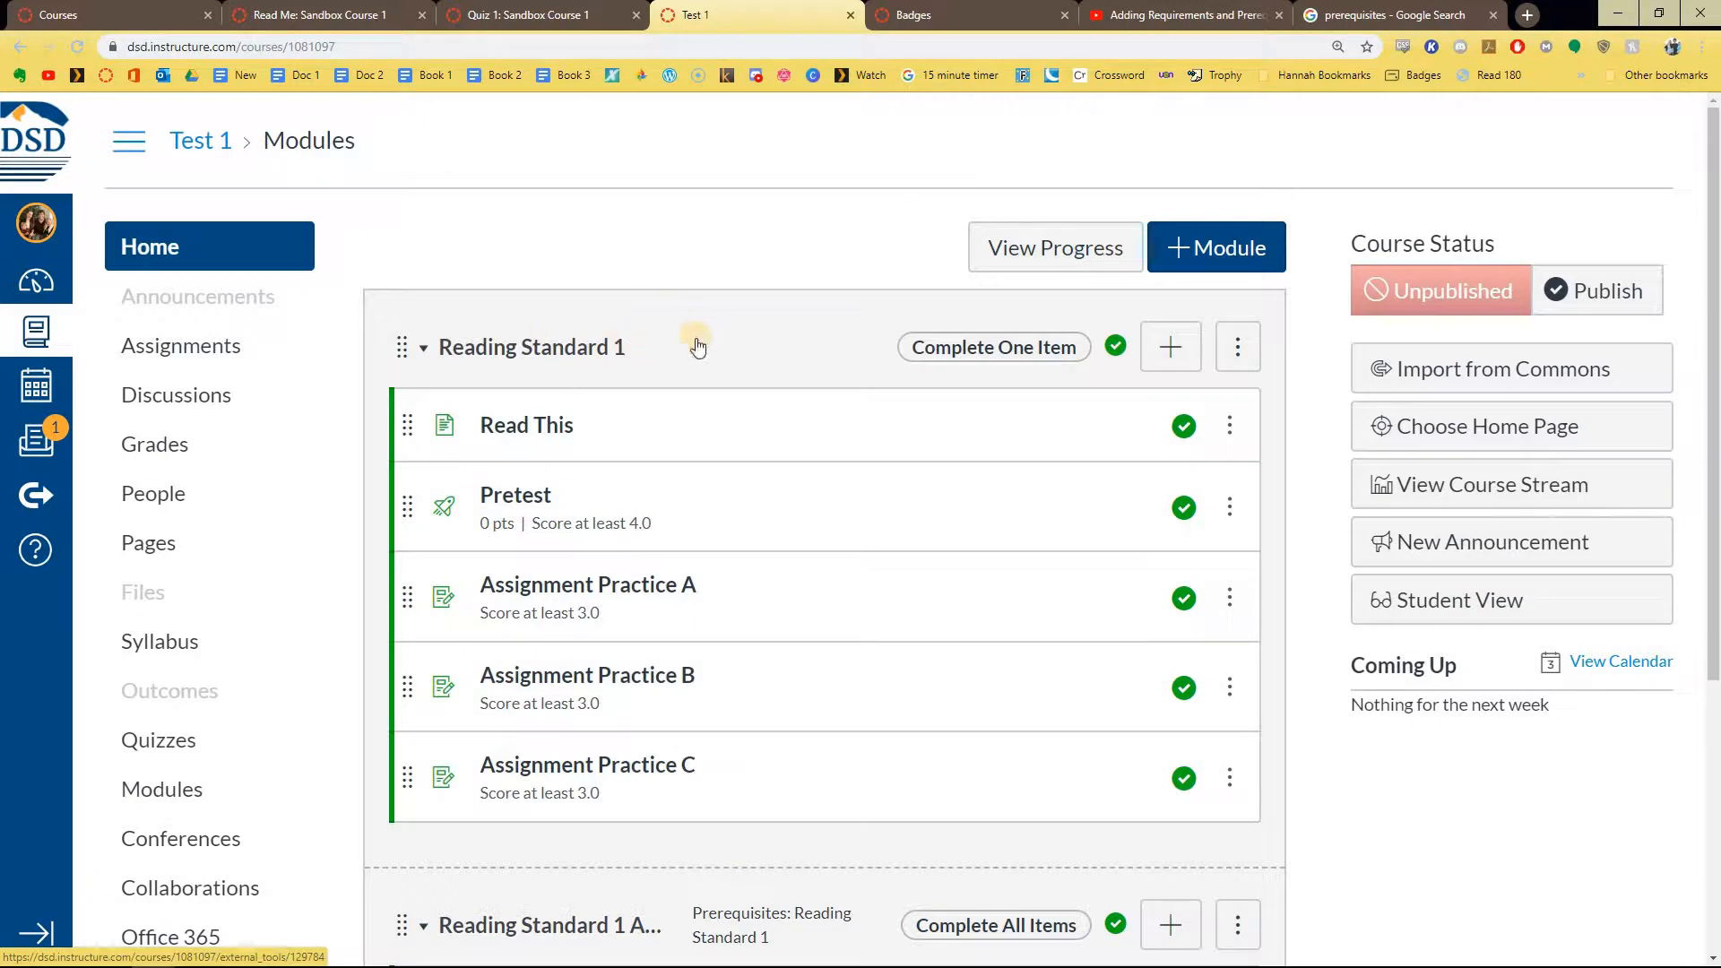
scroll(603, 375, down, 2)
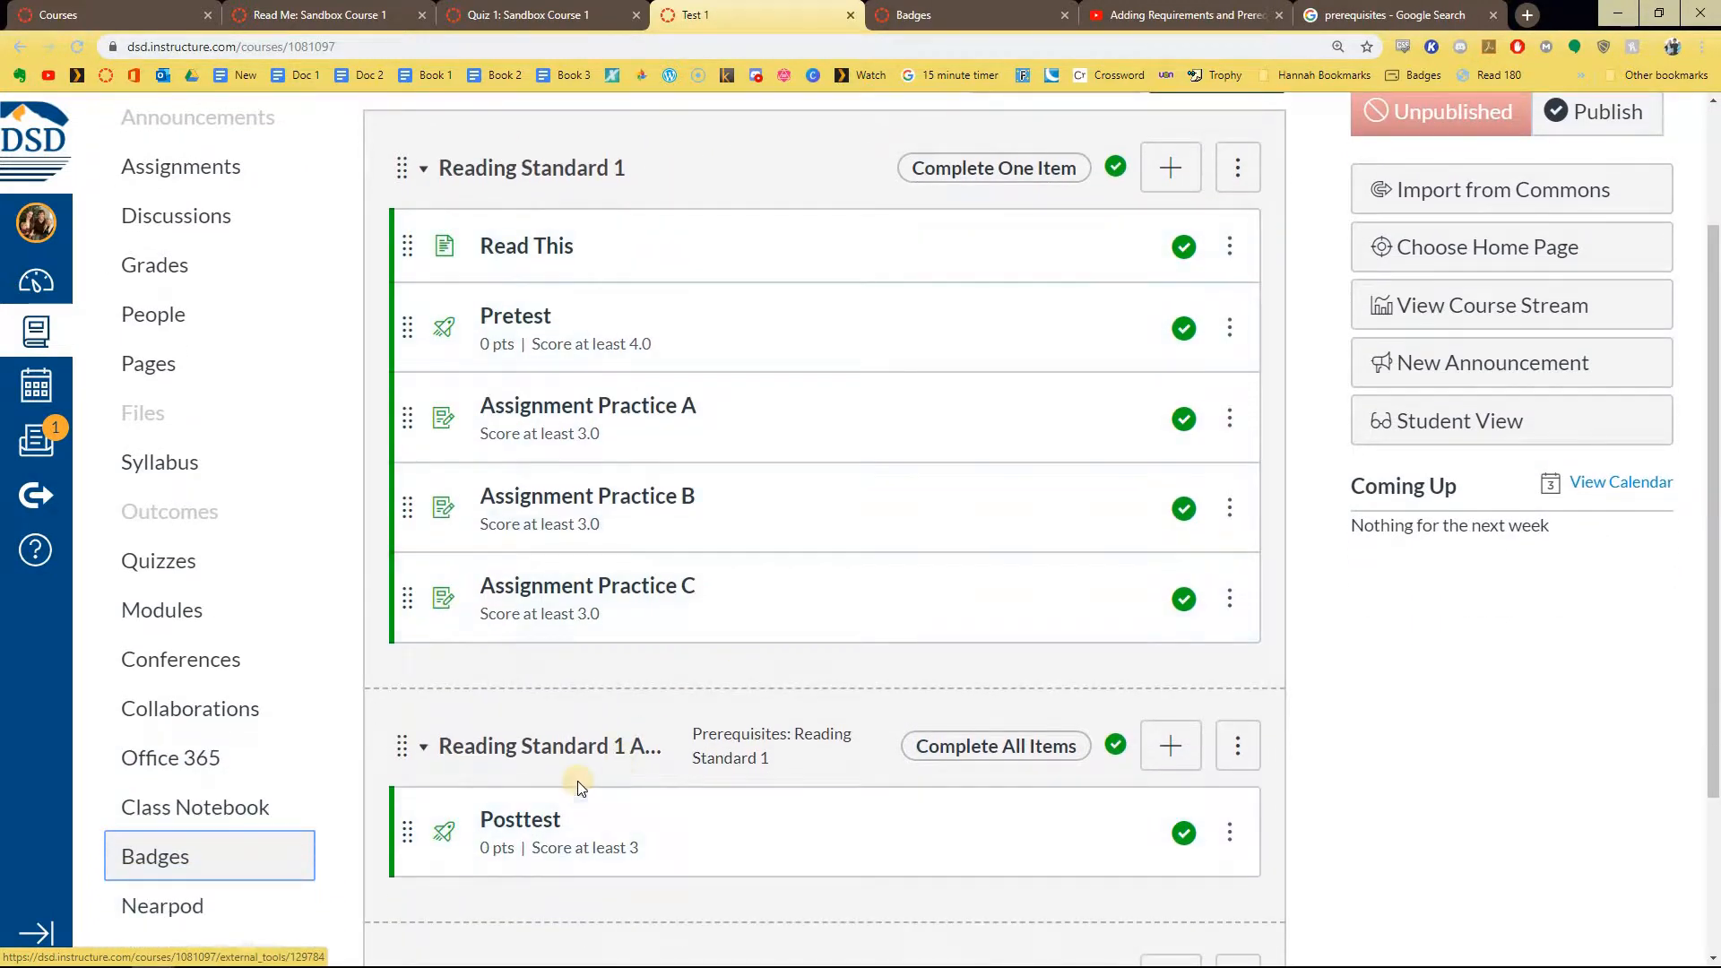
scroll(455, 718, down, 1)
scroll(542, 689, up, 1)
scroll(610, 538, down, 1)
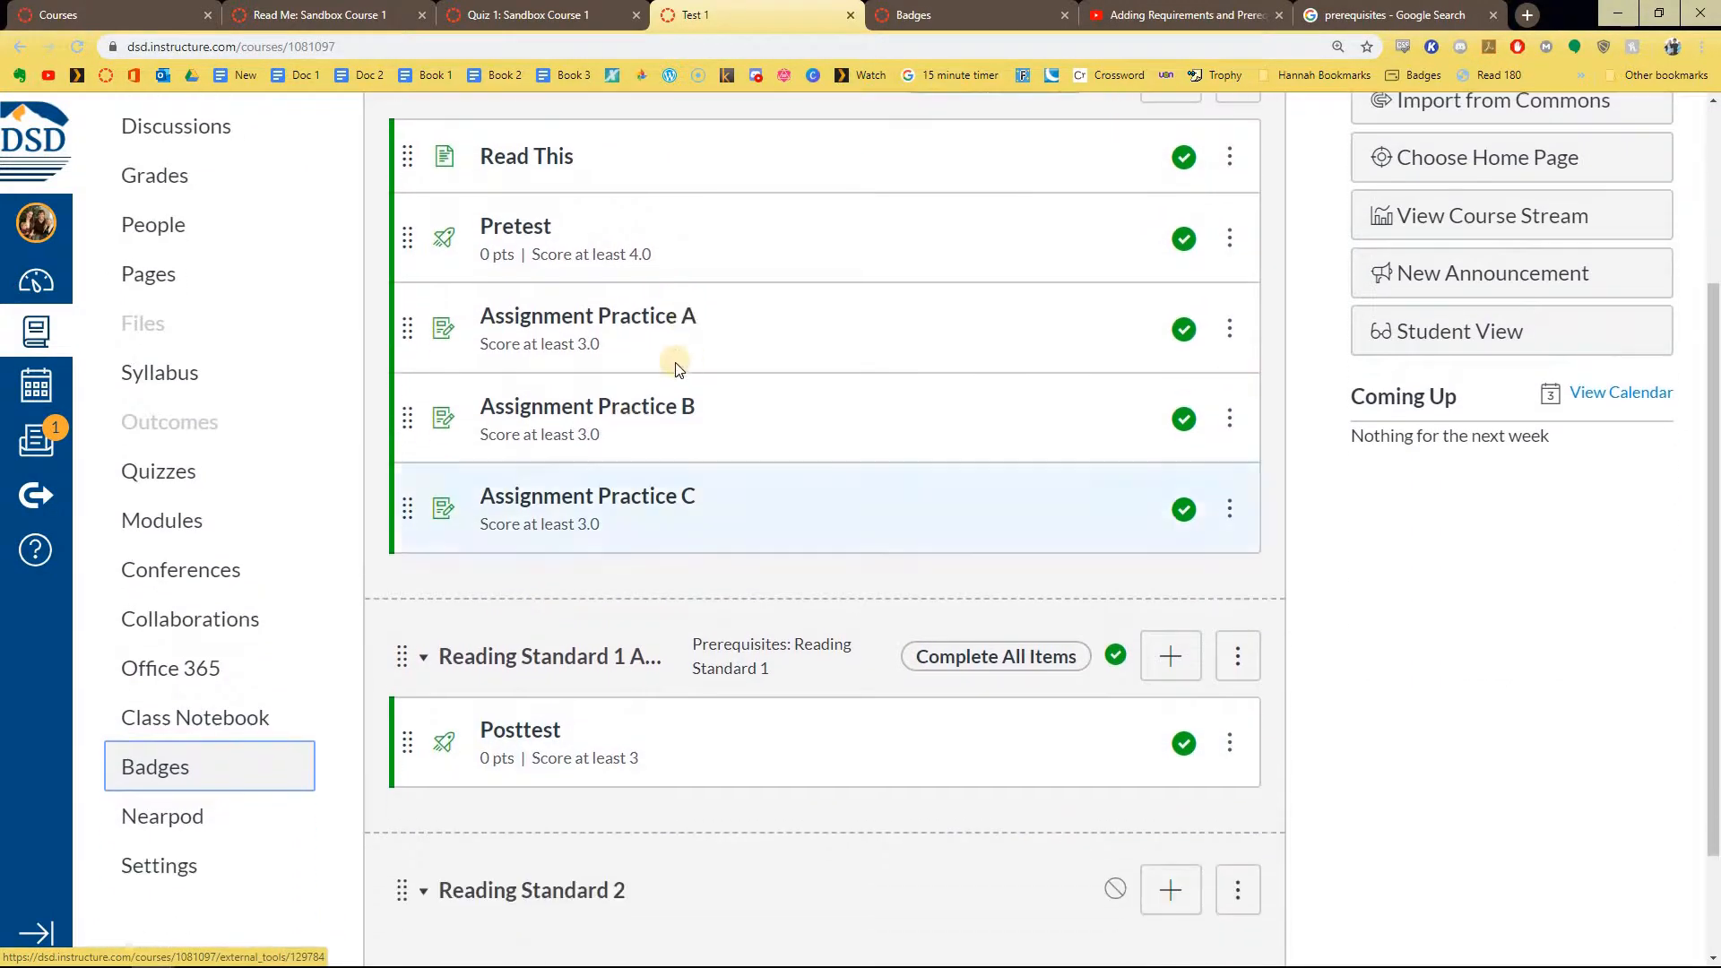
scroll(646, 314, up, 1)
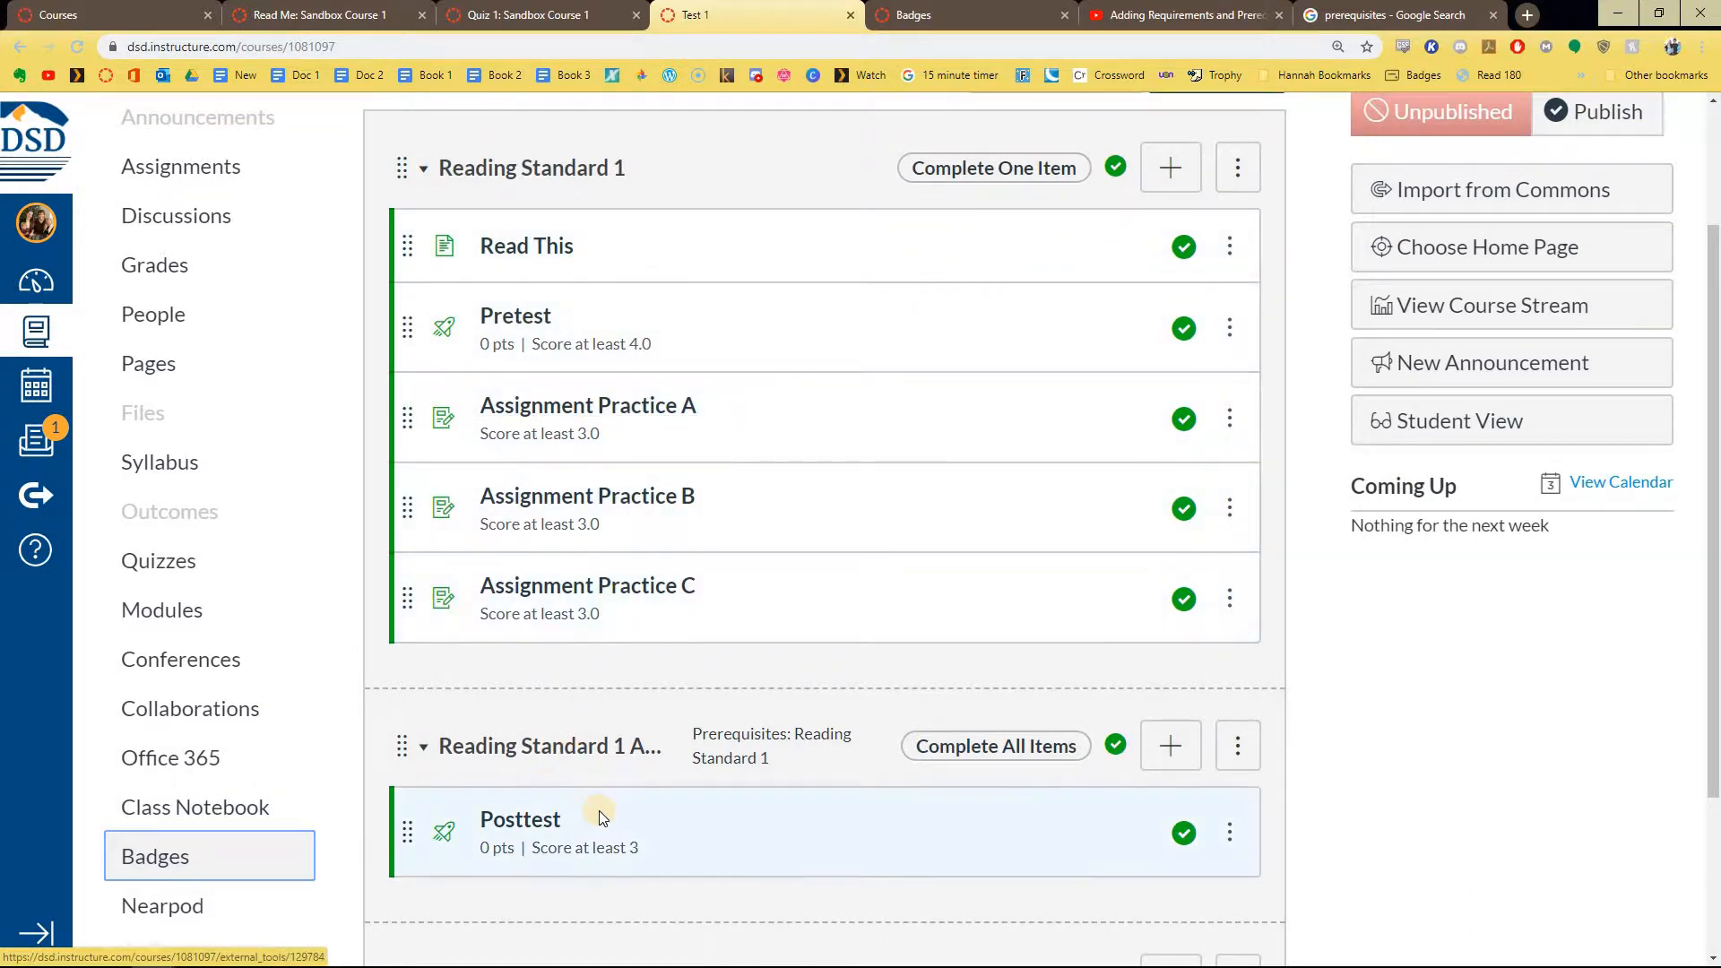
scroll(599, 818, down, 2)
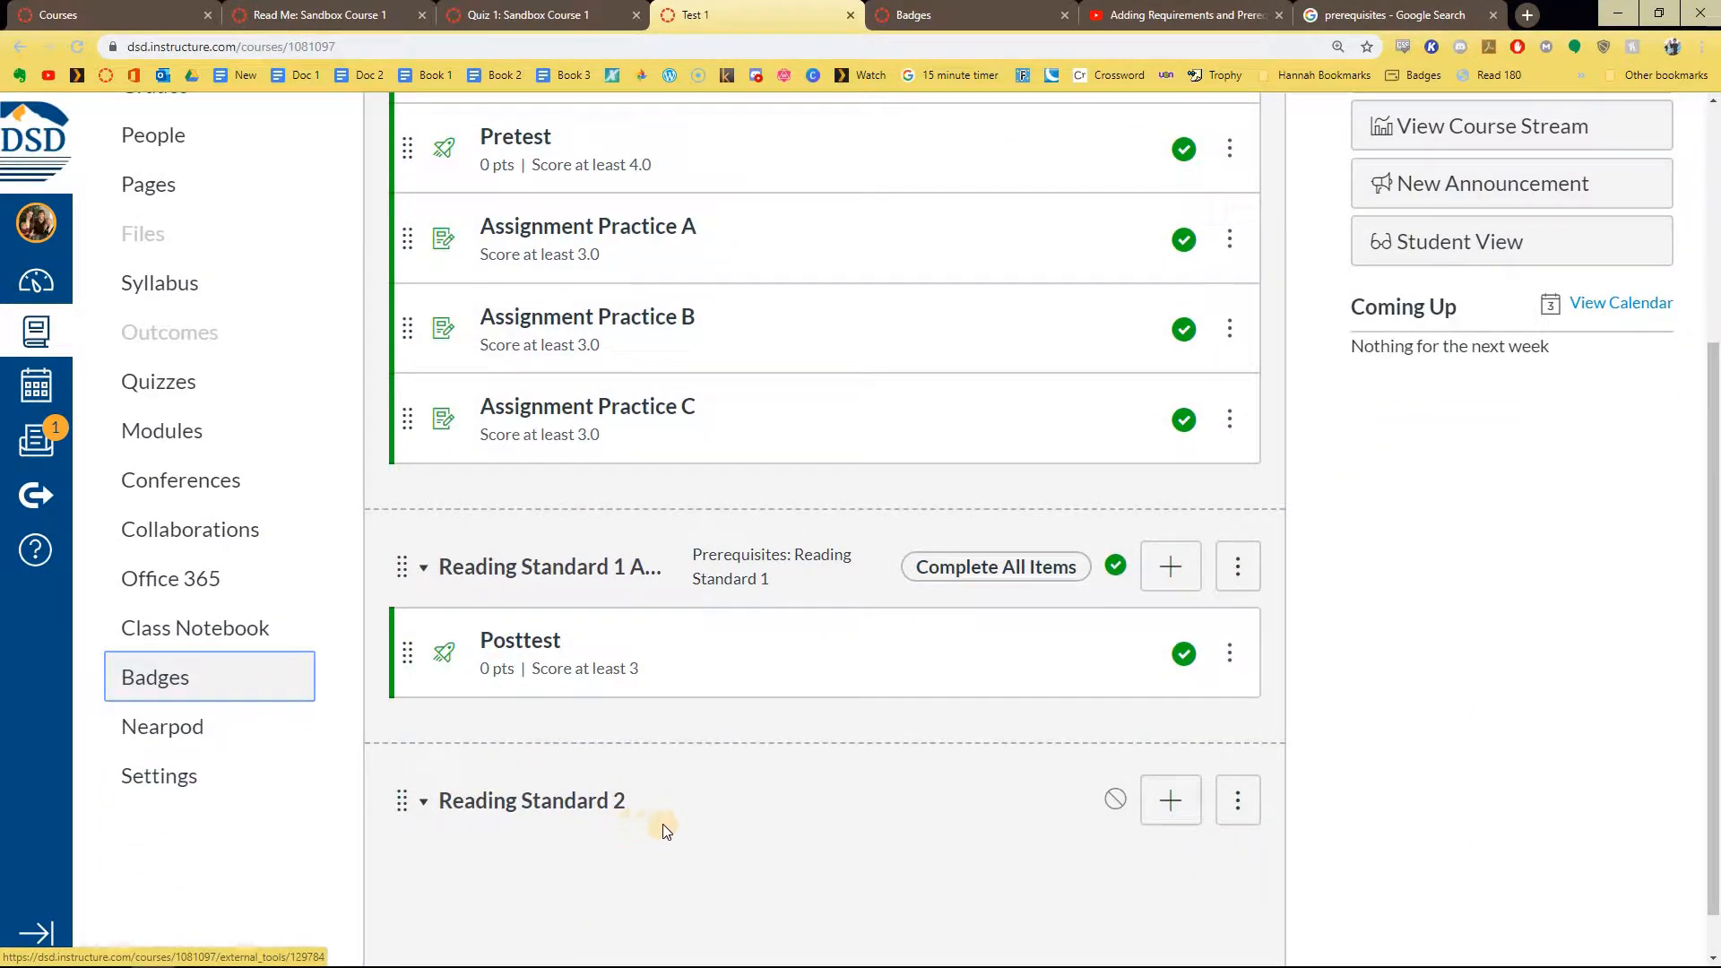
Step: On the Badges page, look through the existing badges available for Reading Standard 1 Assessment without assigning one
click(1012, 8)
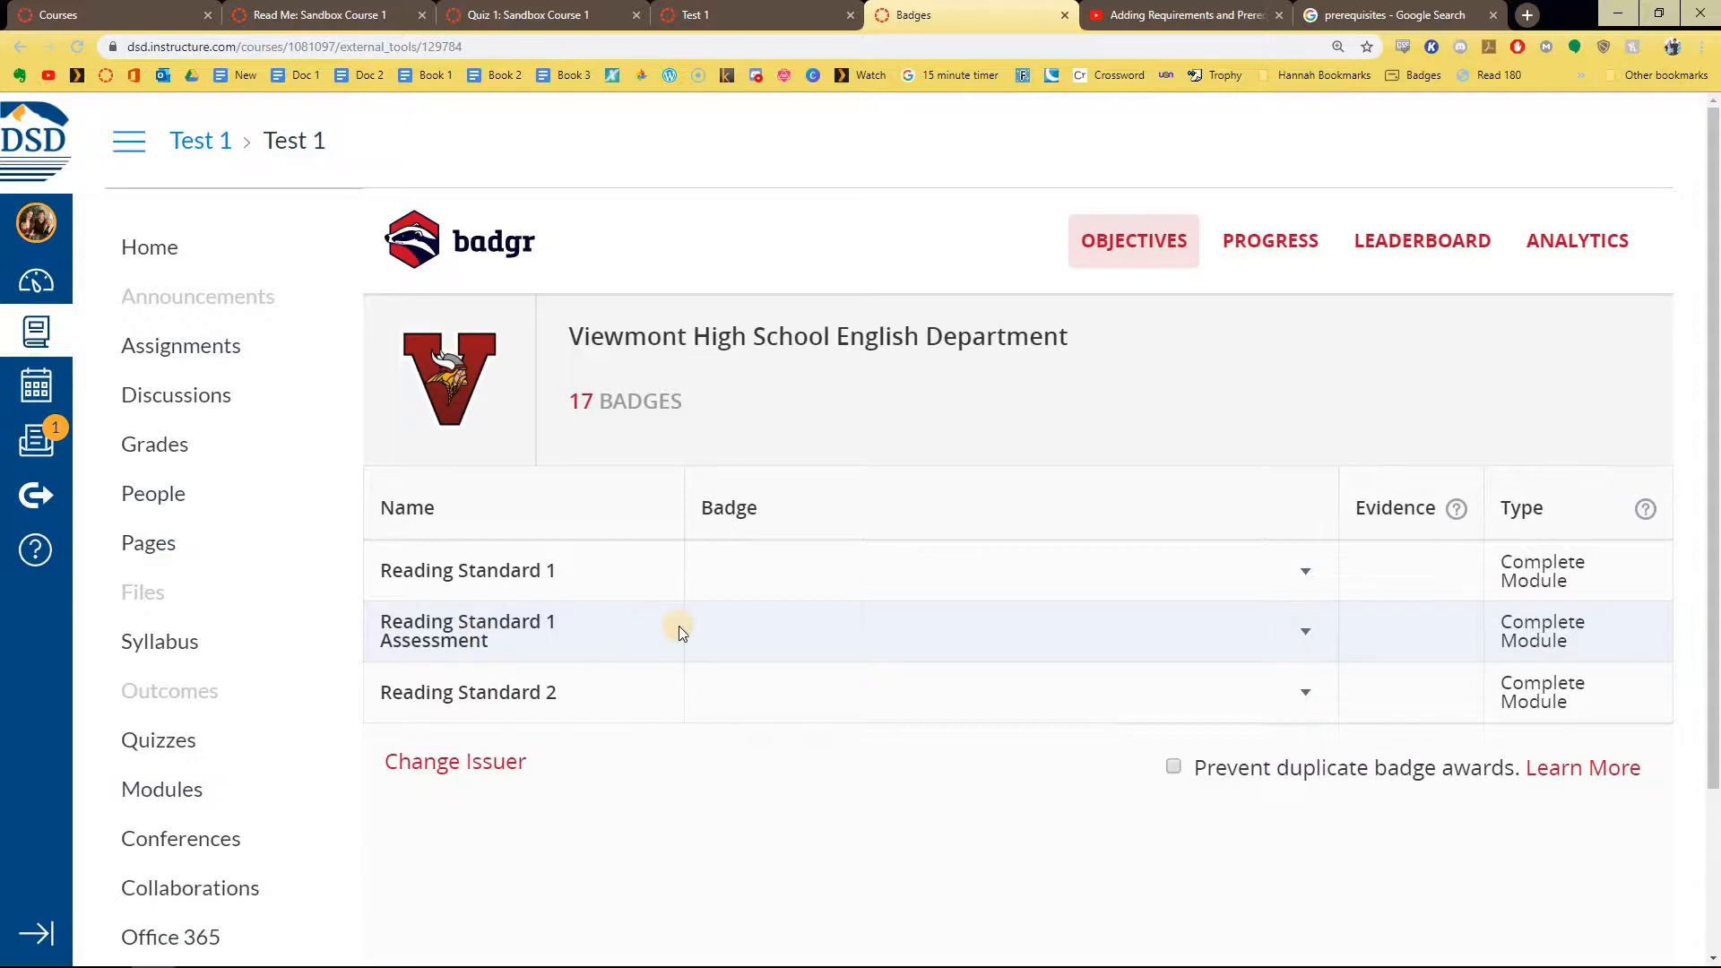
click(1306, 633)
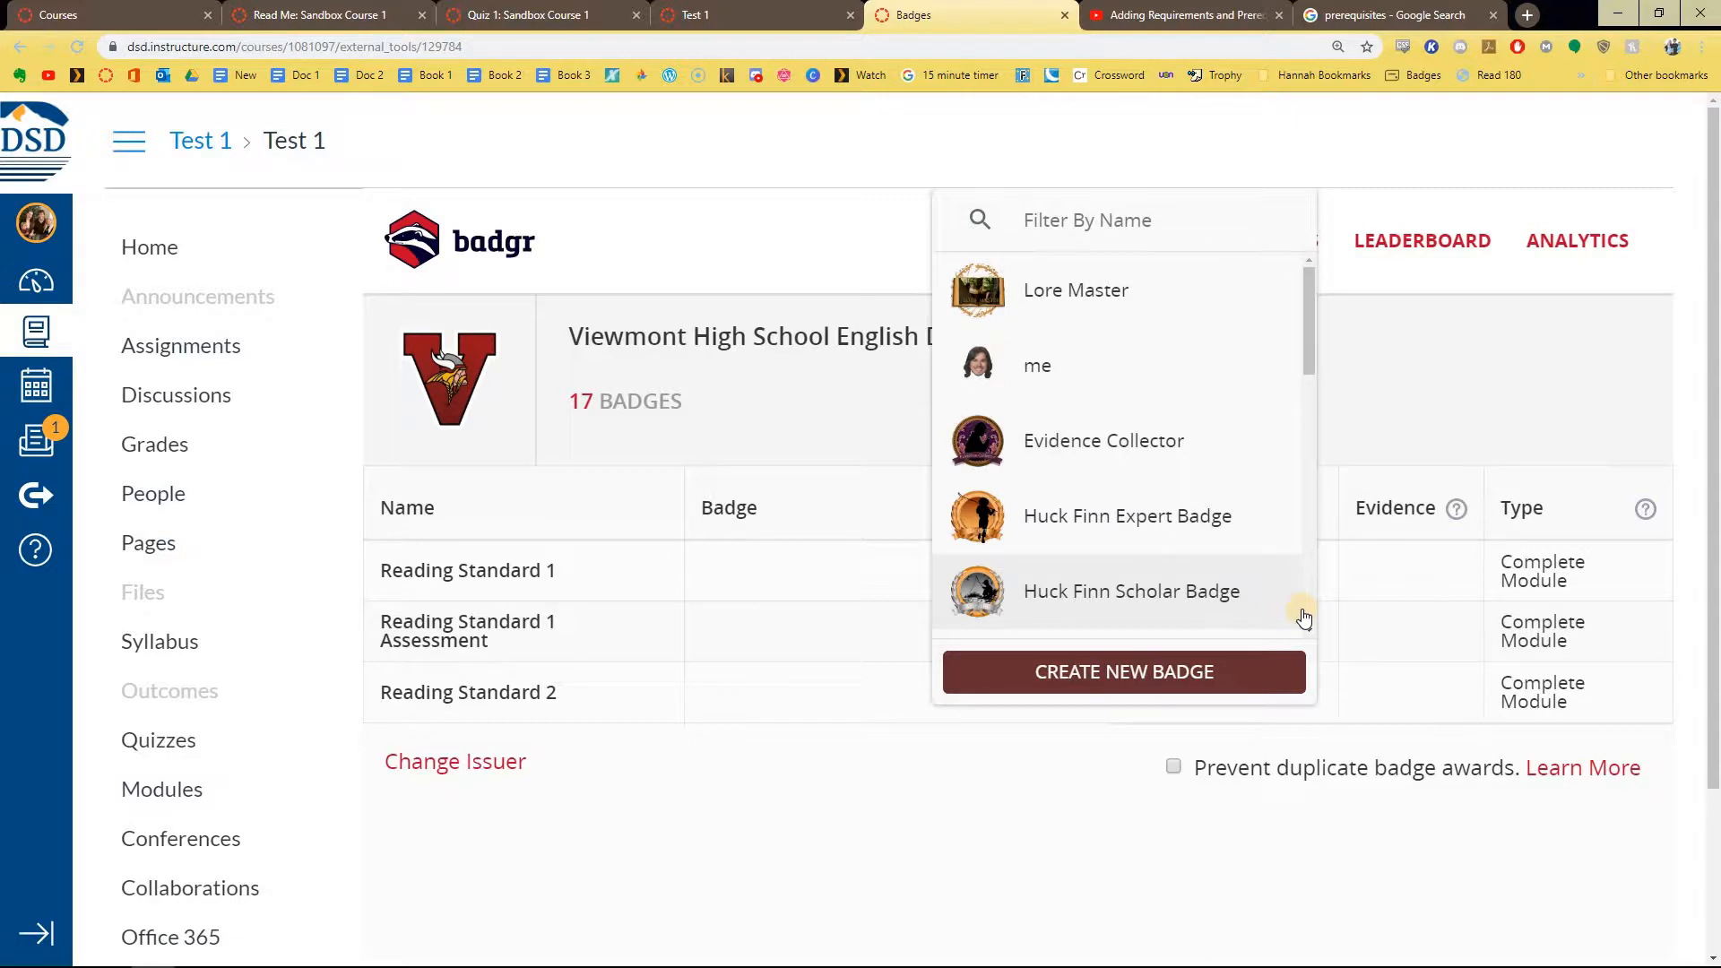
mouse_move(1311, 324)
mouse_down()
mouse_move(1309, 373)
mouse_move(1311, 323)
mouse_up()
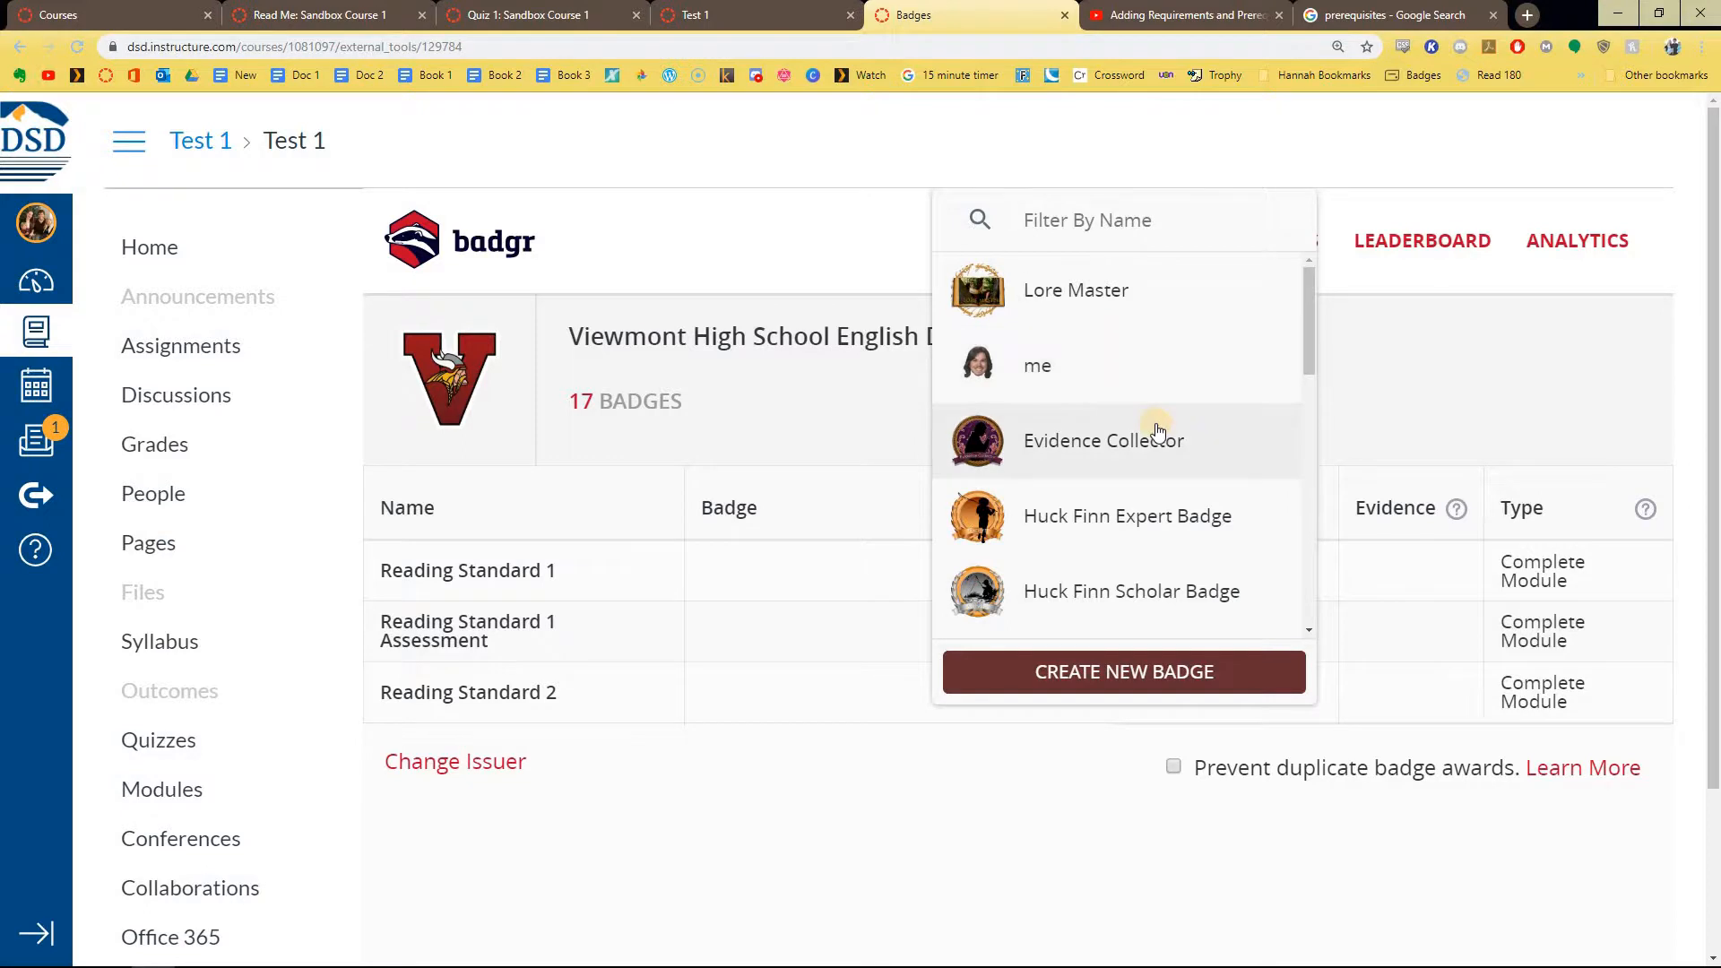
scroll(1146, 422, down, 4)
scroll(1129, 433, up, 2)
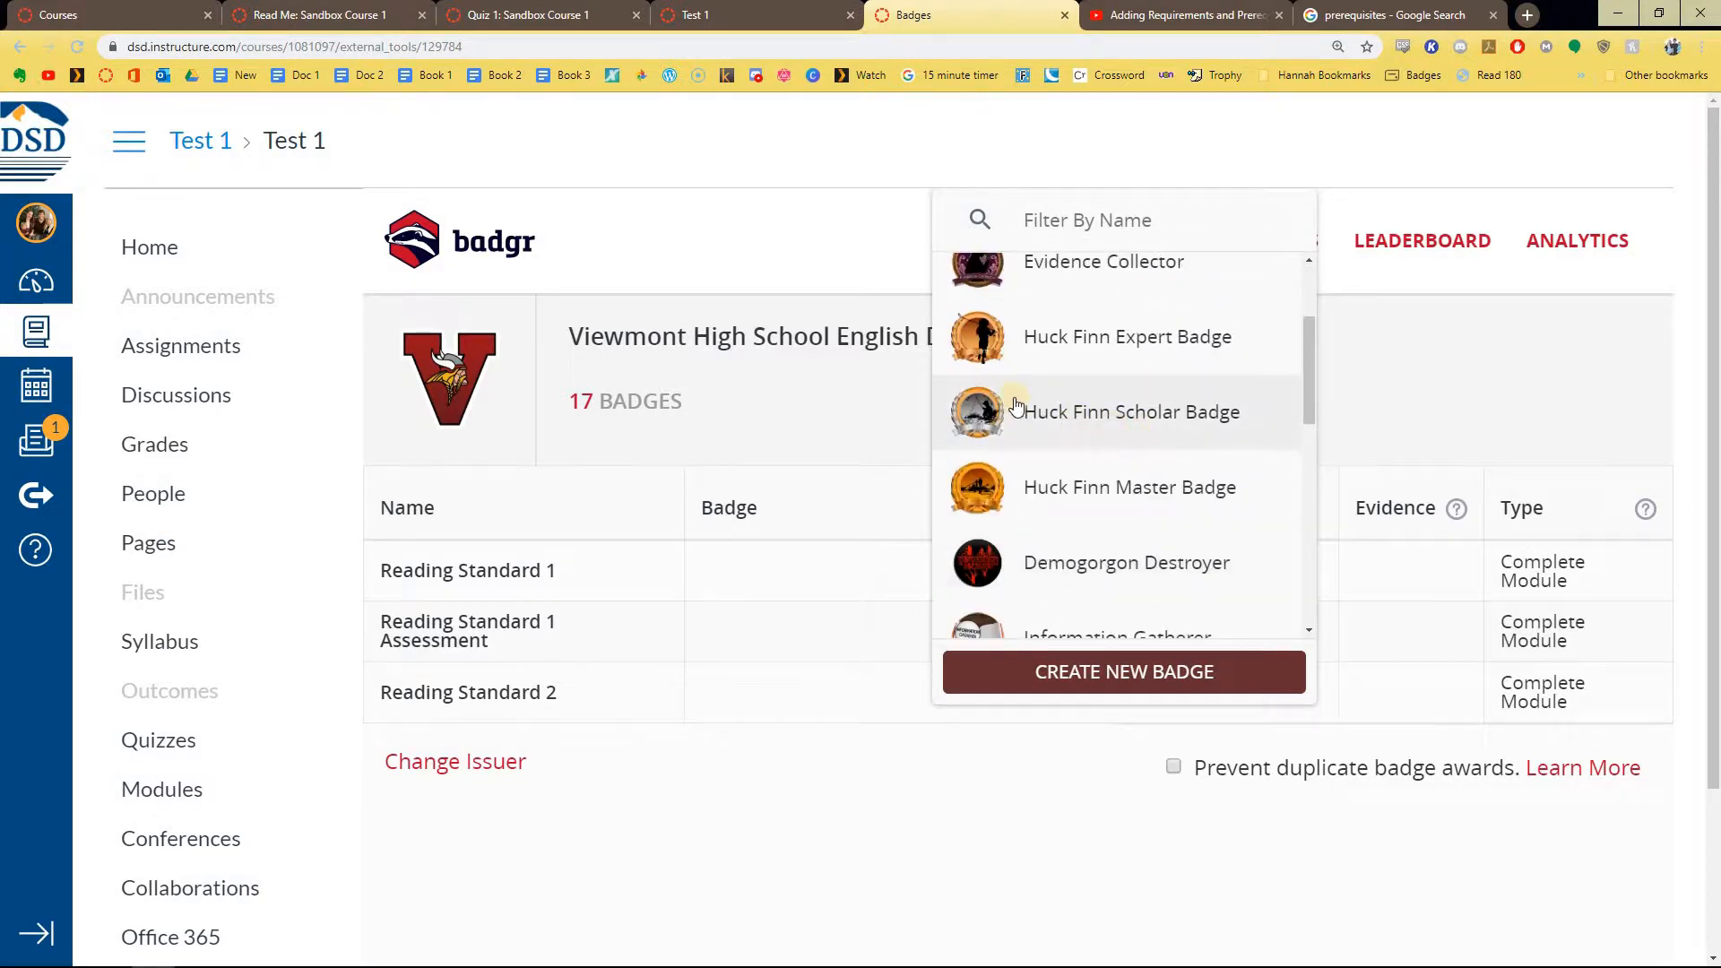
scroll(1031, 421, down, 5)
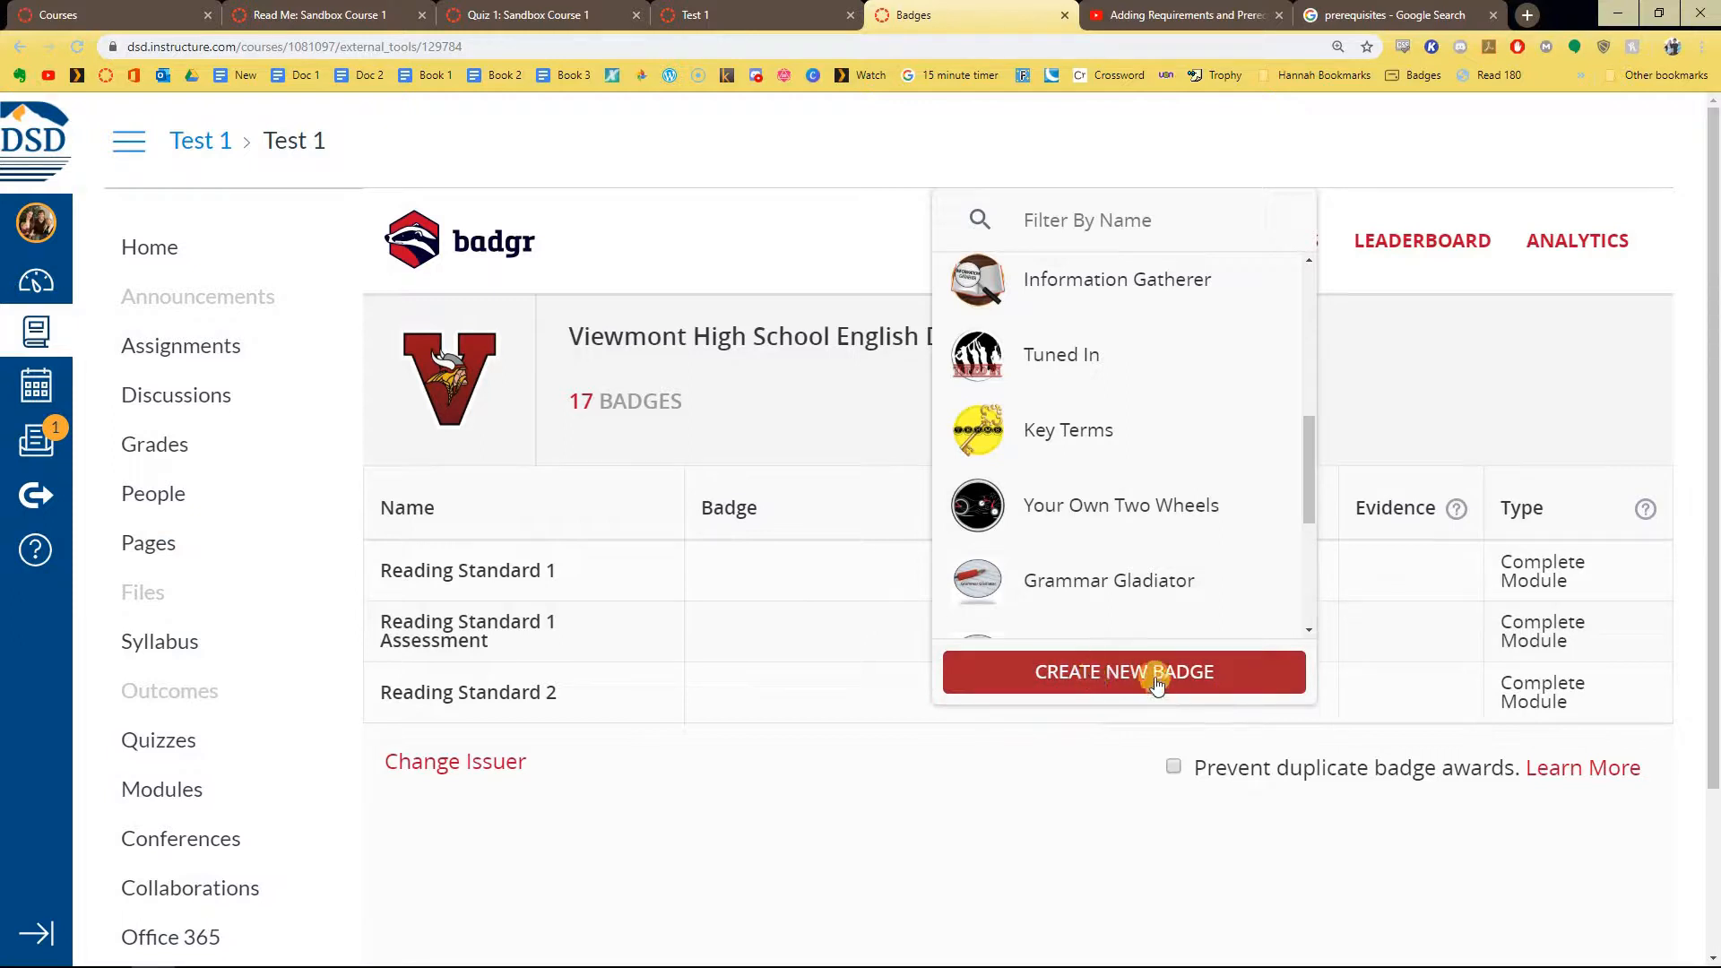
click(824, 606)
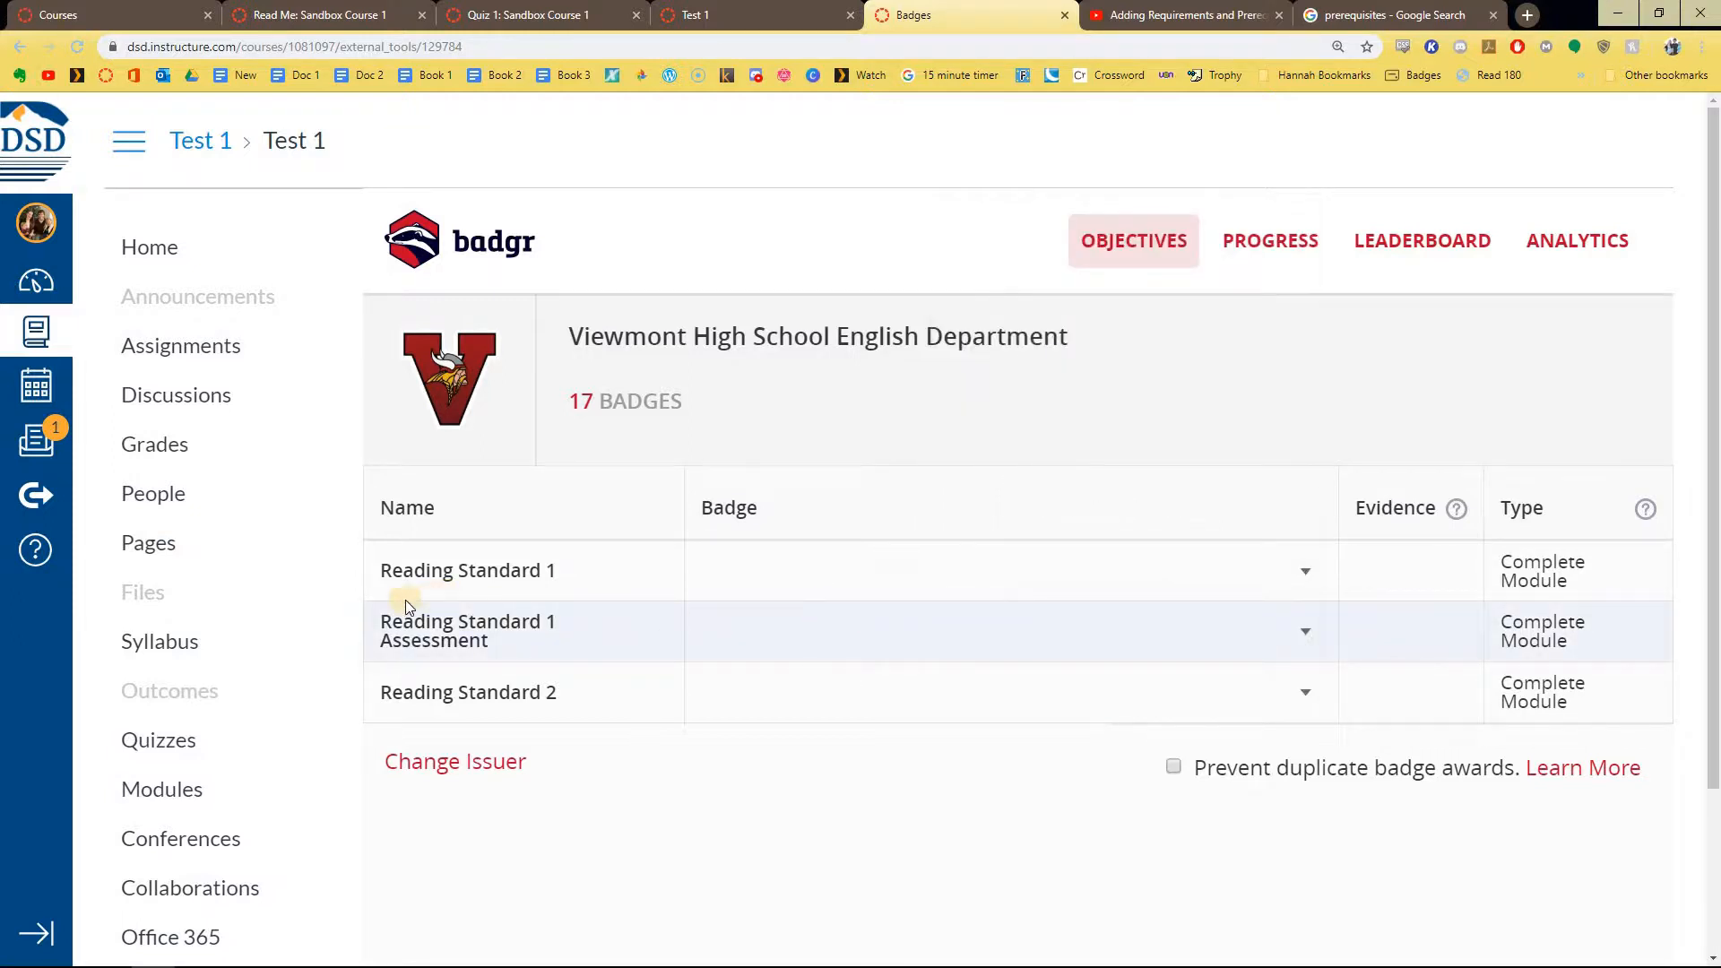
Step: Start a new badge for Reading Standard 1 Assessment and open Badge Studio to design its image
click(1304, 630)
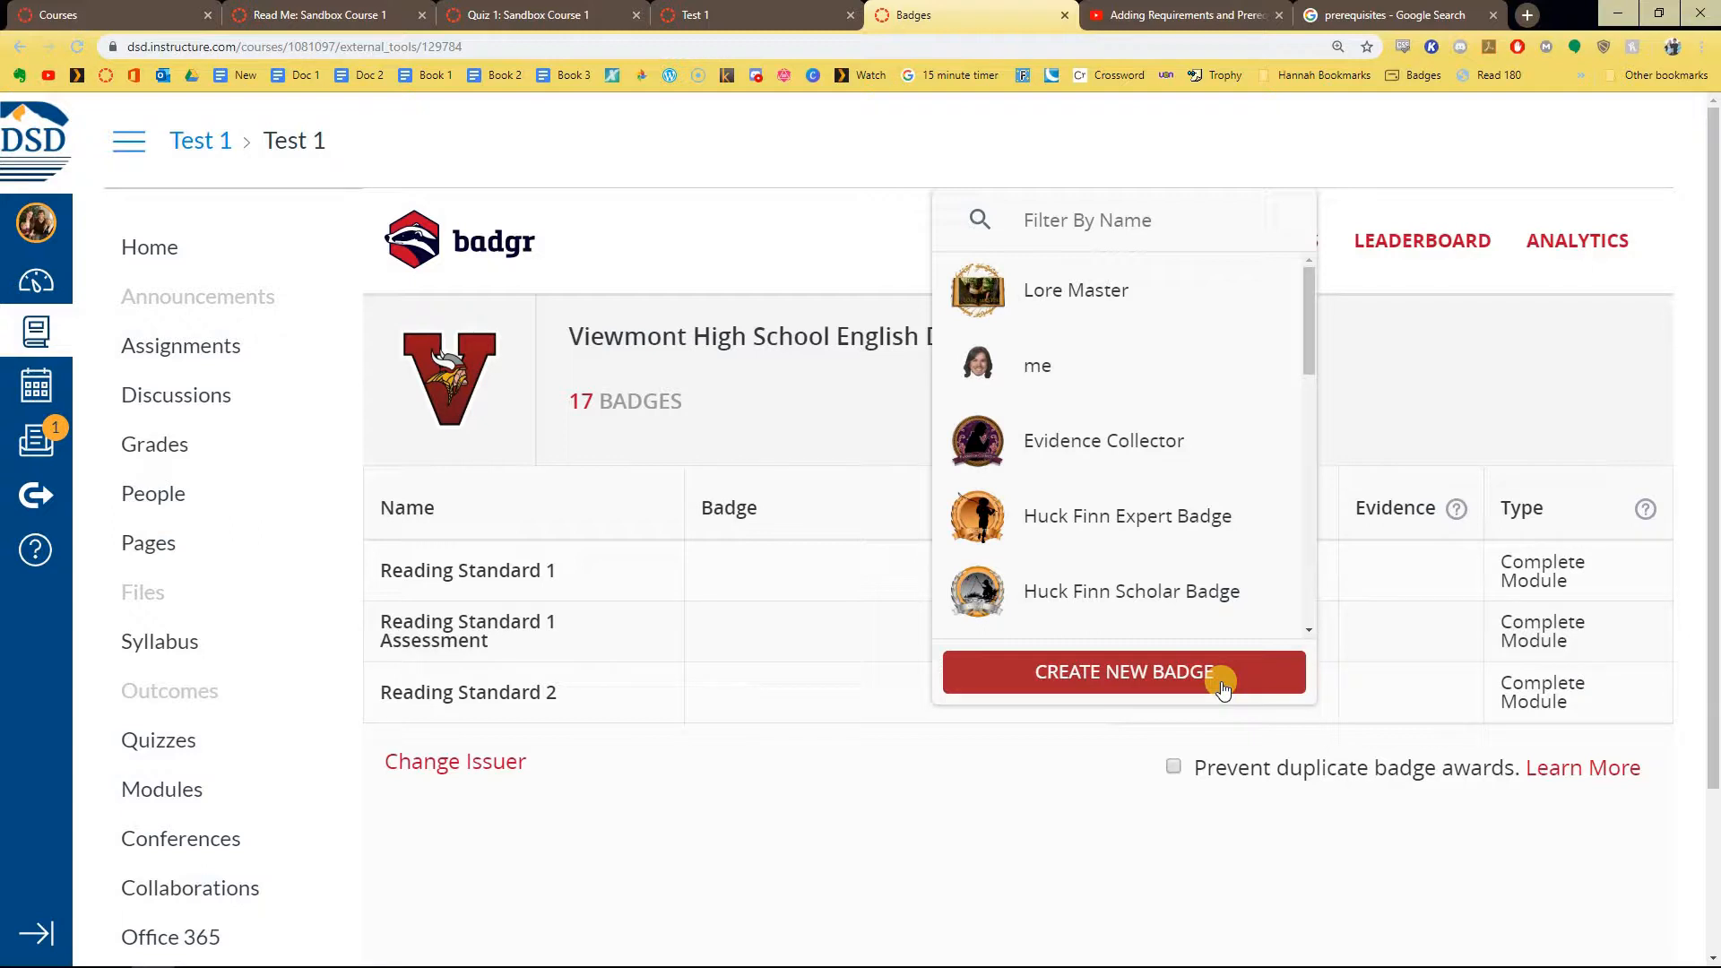
click(1099, 680)
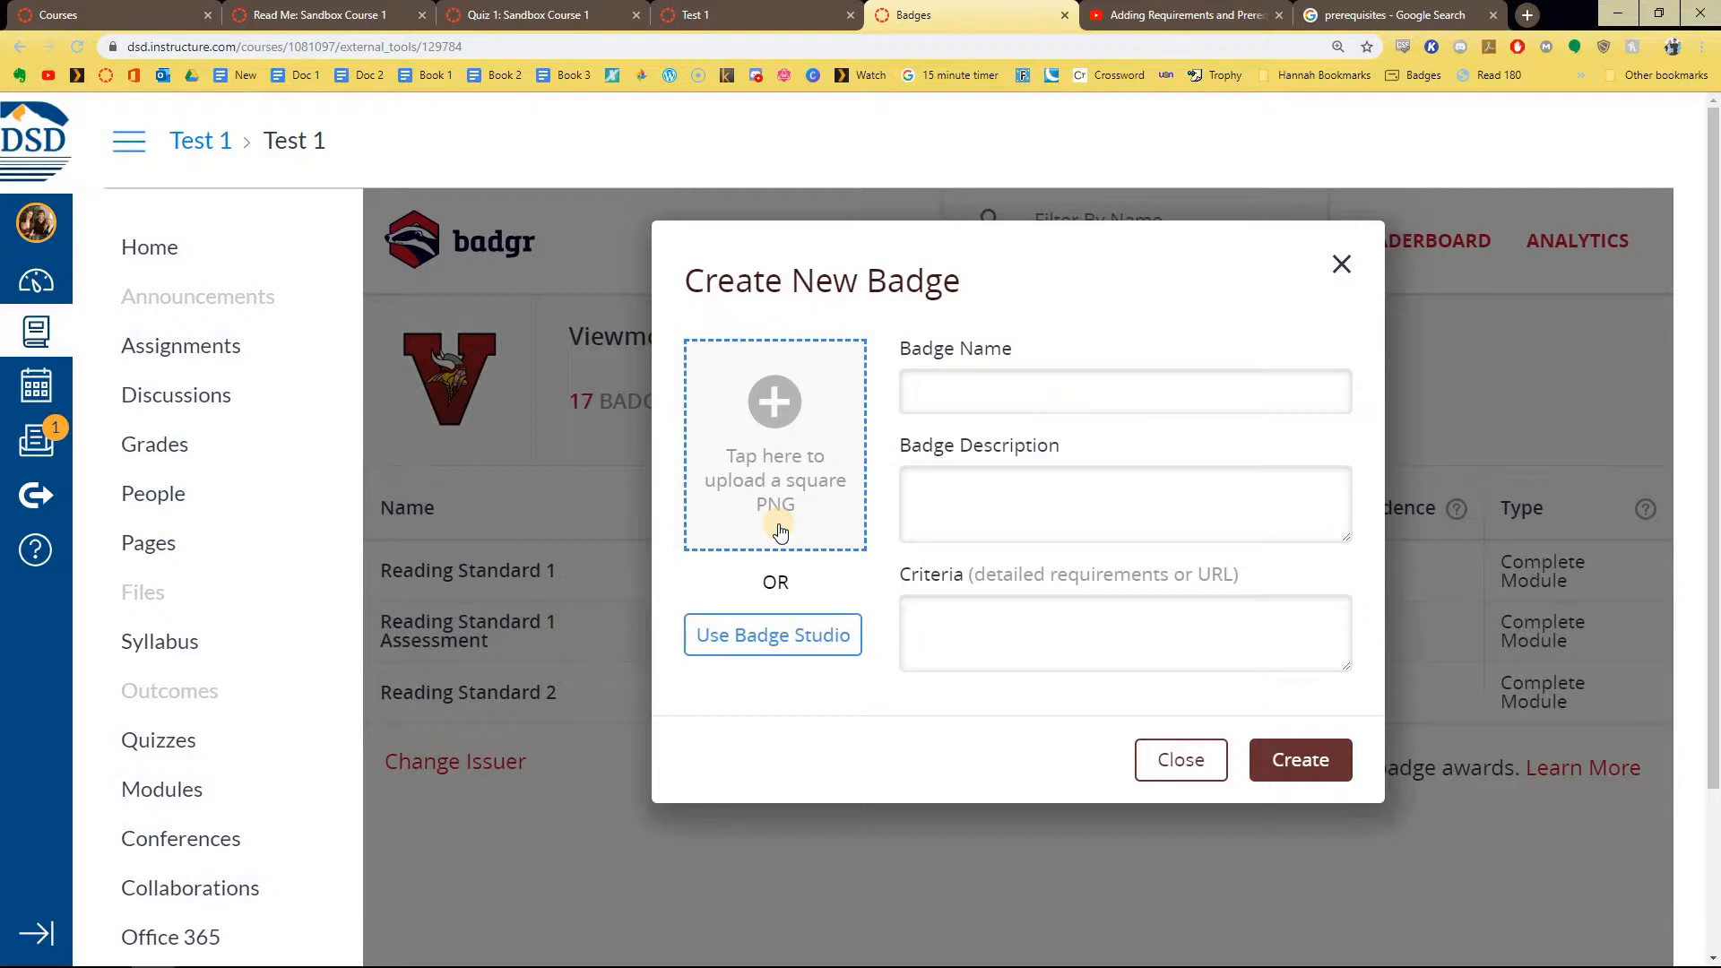
click(741, 654)
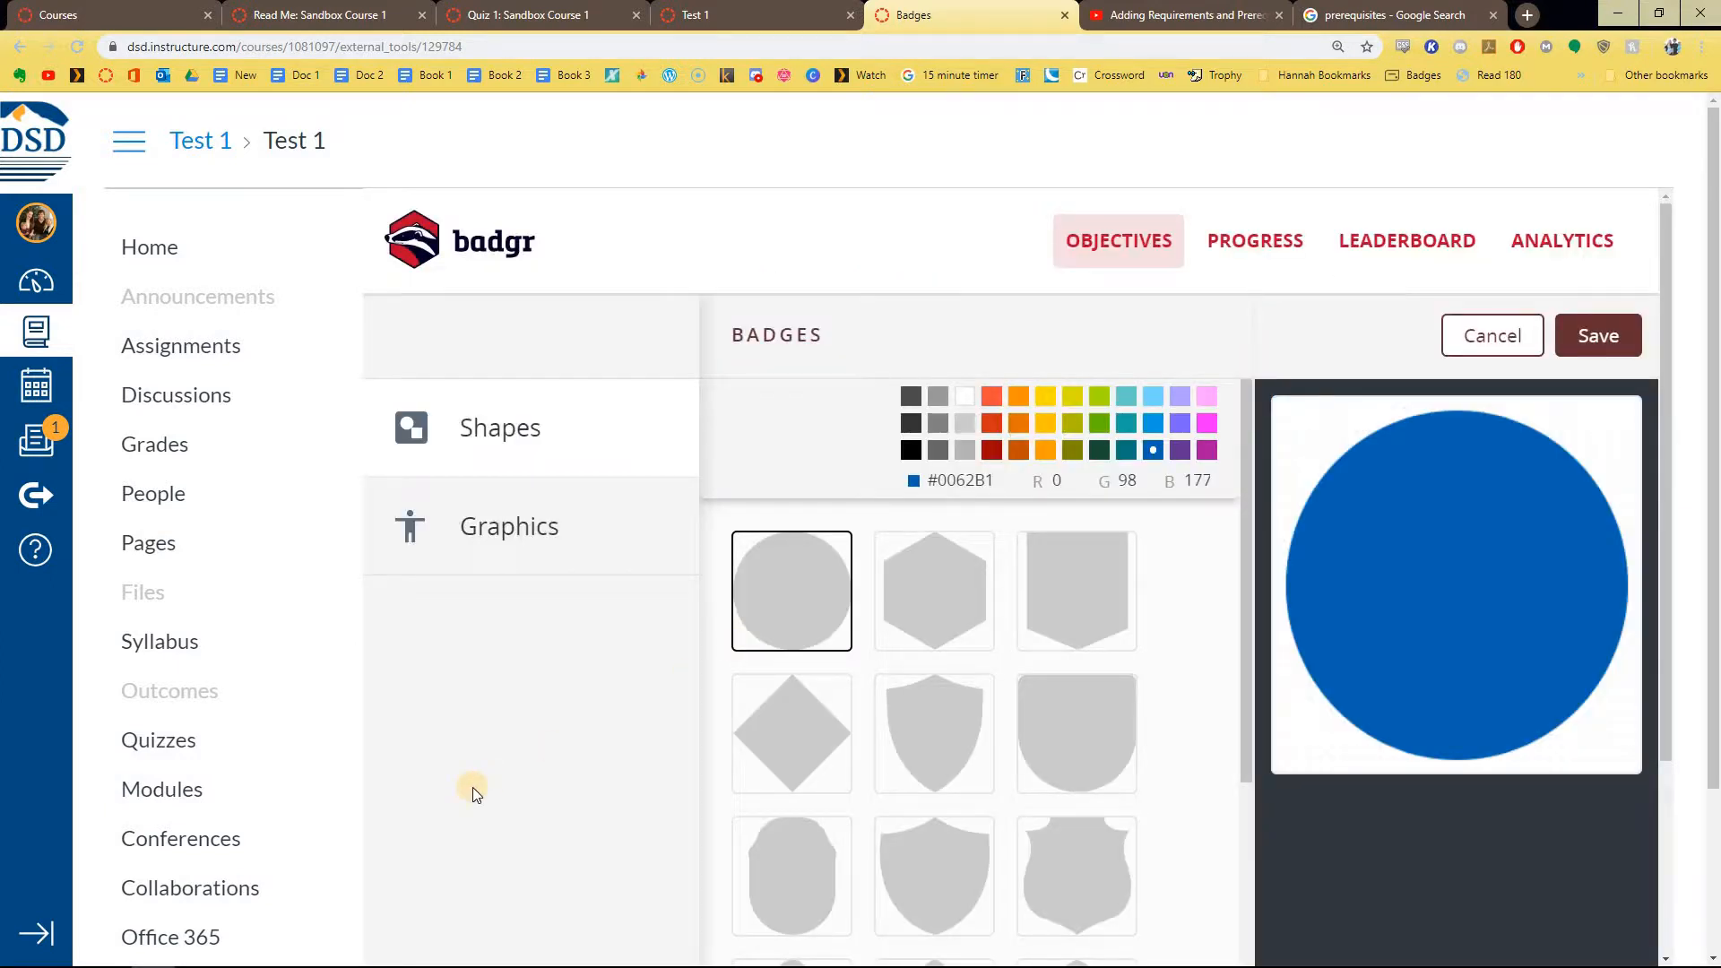
Step: Try out badge shapes and colours, including a notched shield in teal #0C797D and dark red #9F0500
click(992, 422)
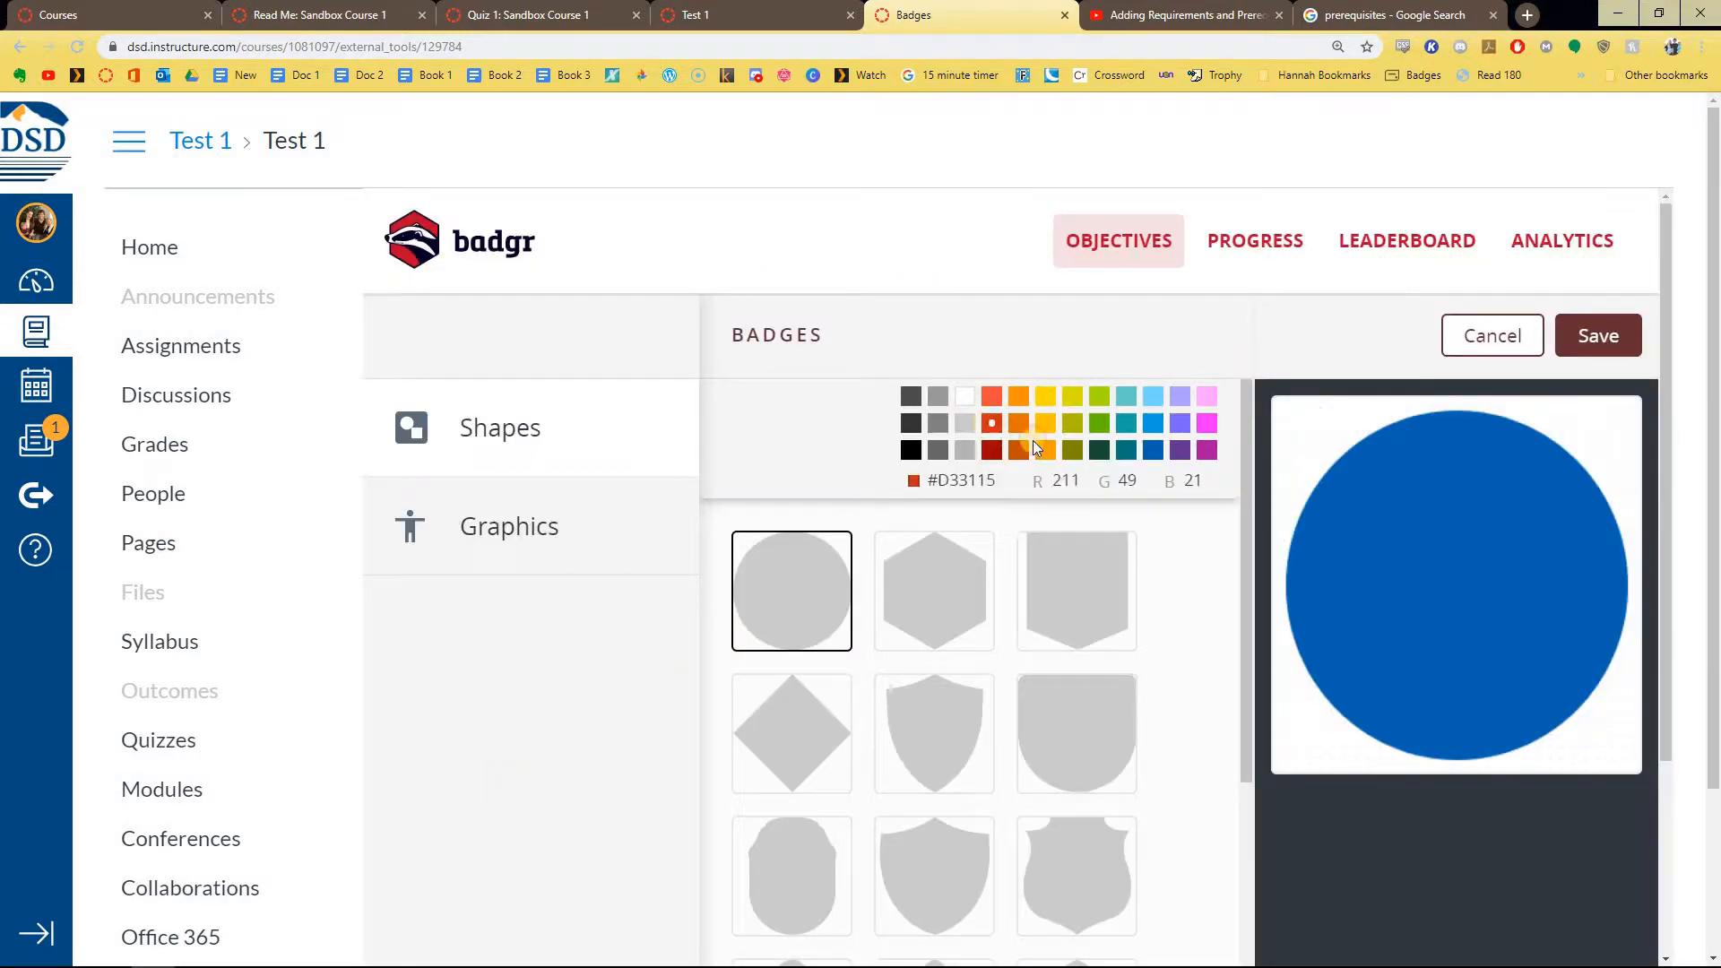
click(1121, 455)
click(1061, 590)
click(1080, 785)
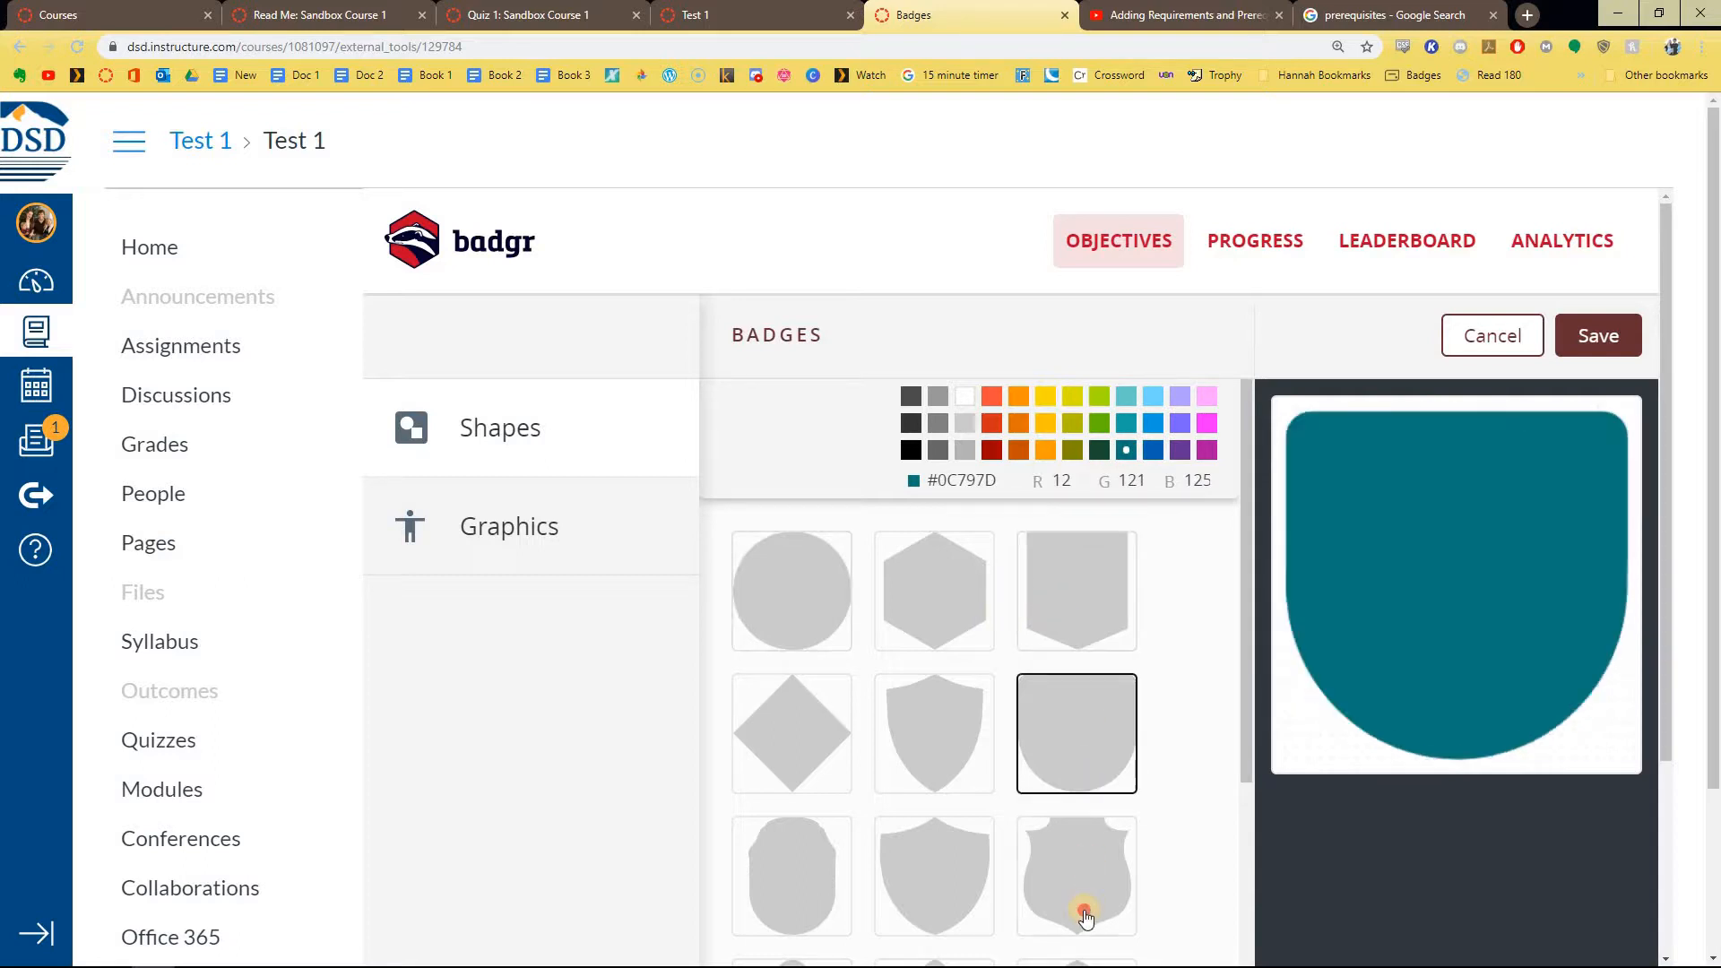
click(1085, 915)
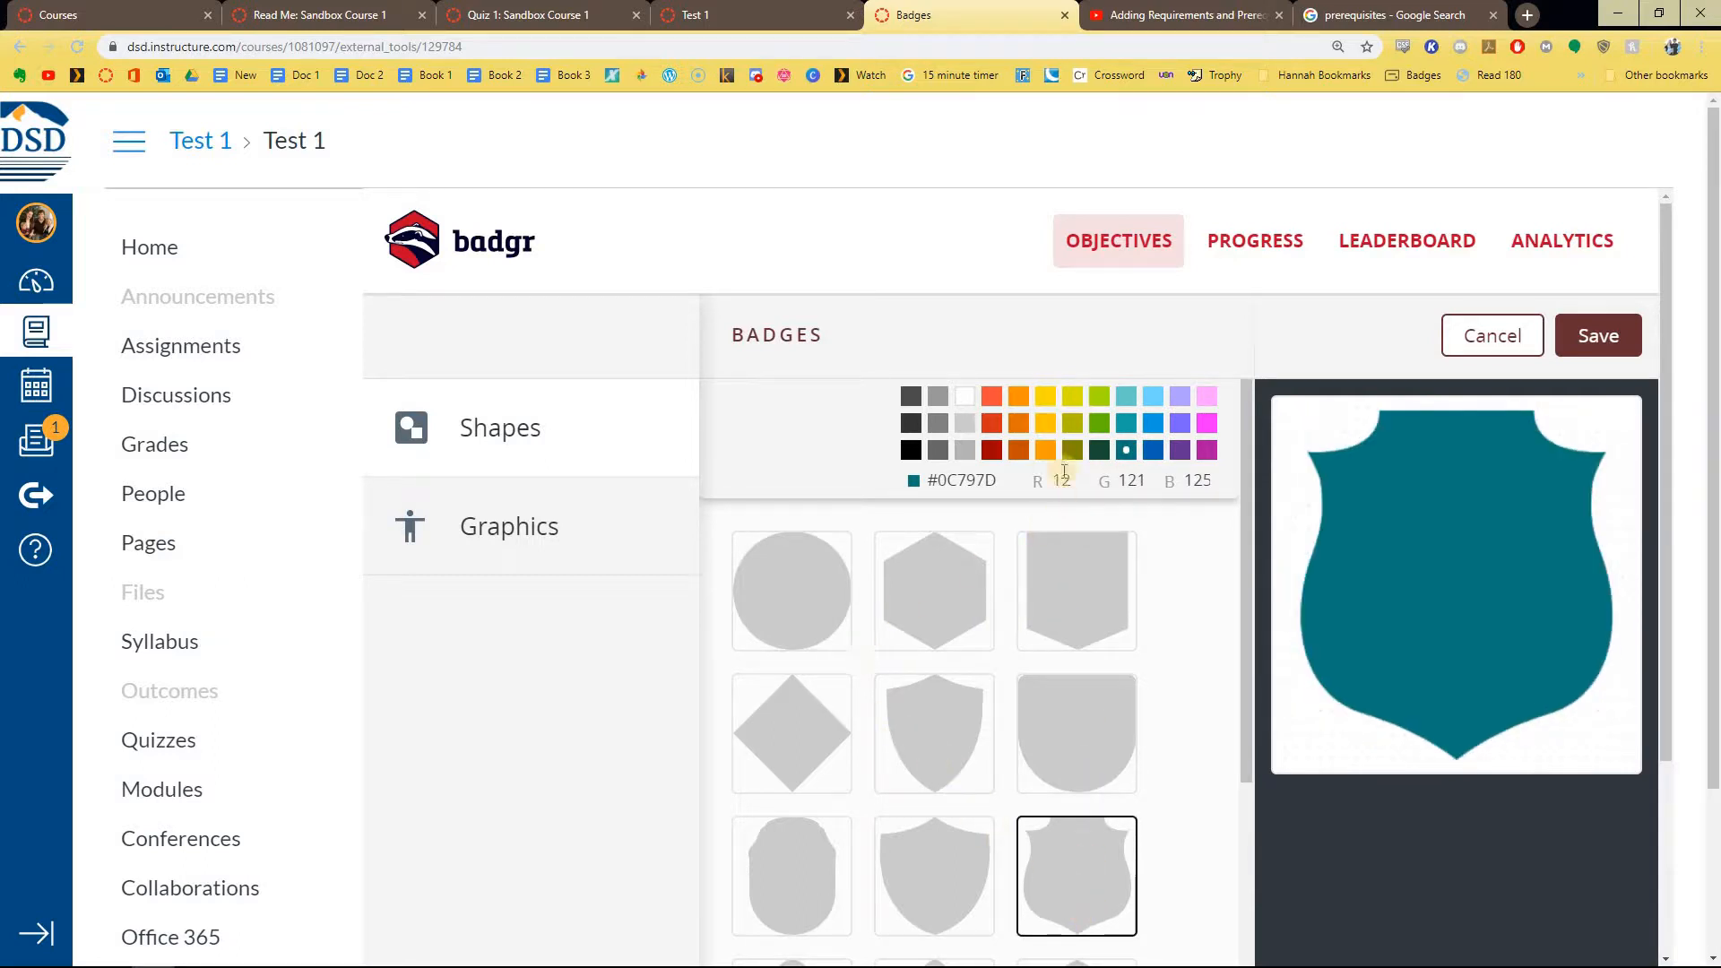
click(991, 449)
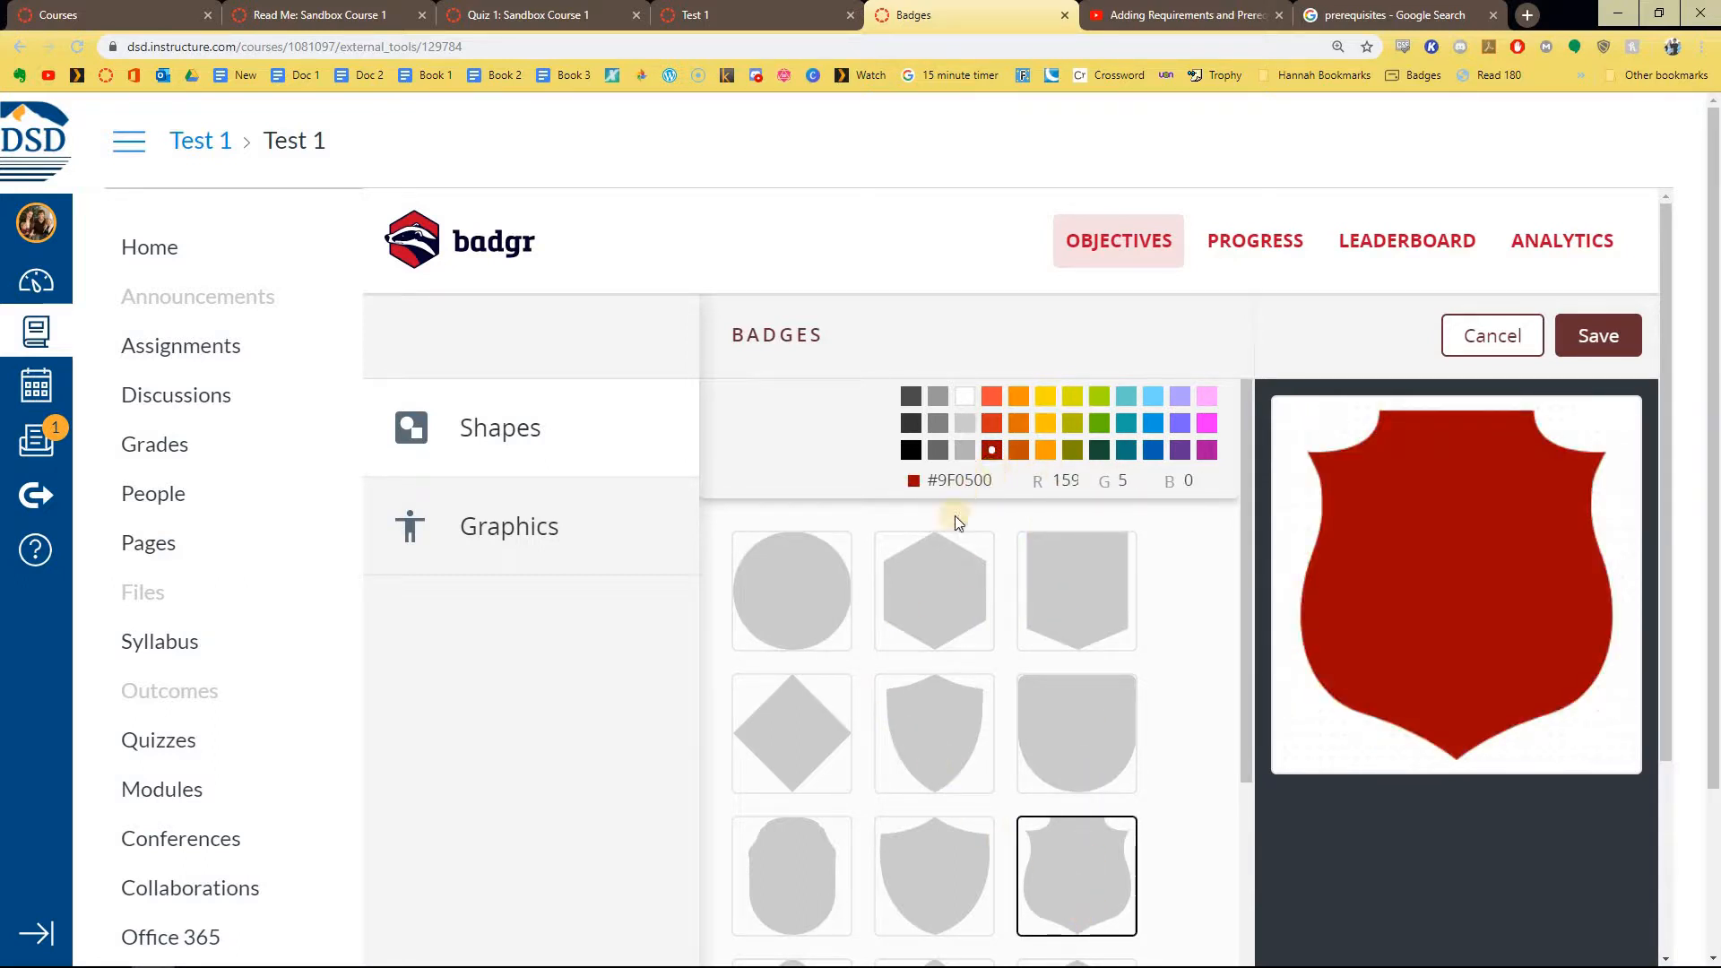
Step: Give the badge the wide shield shape with pointed upper corners near the end of the shape list and colour it bright blue
scroll(952, 573, down, 10)
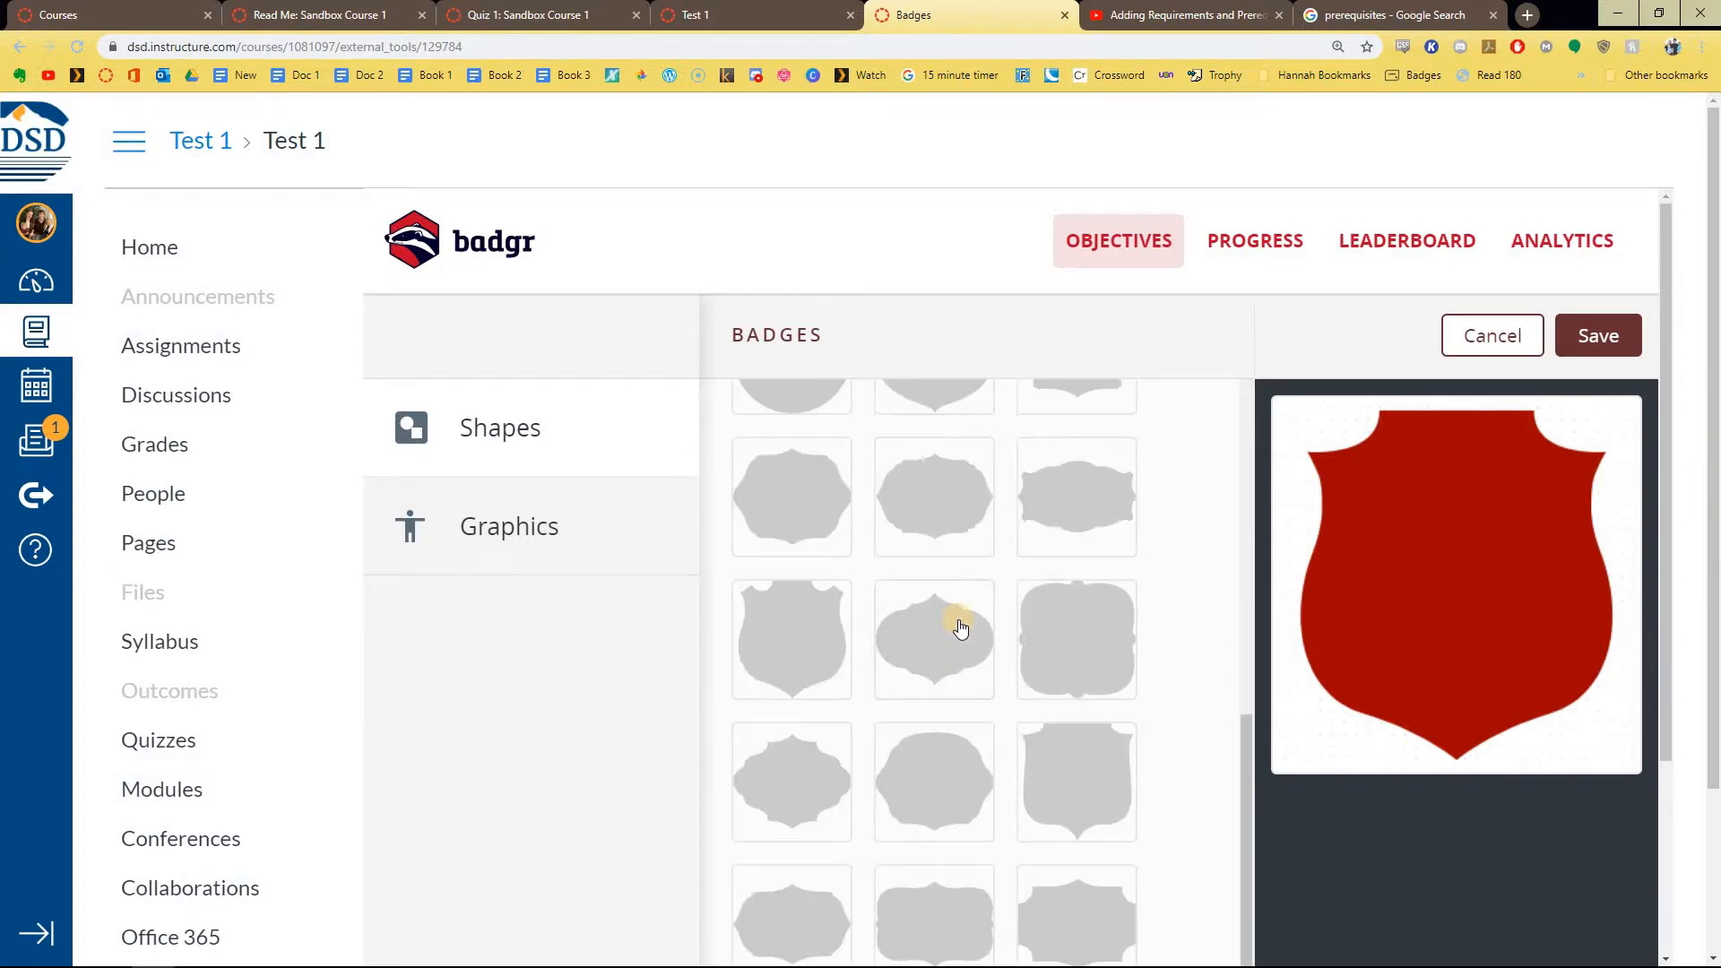
scroll(972, 718, down, 3)
click(963, 735)
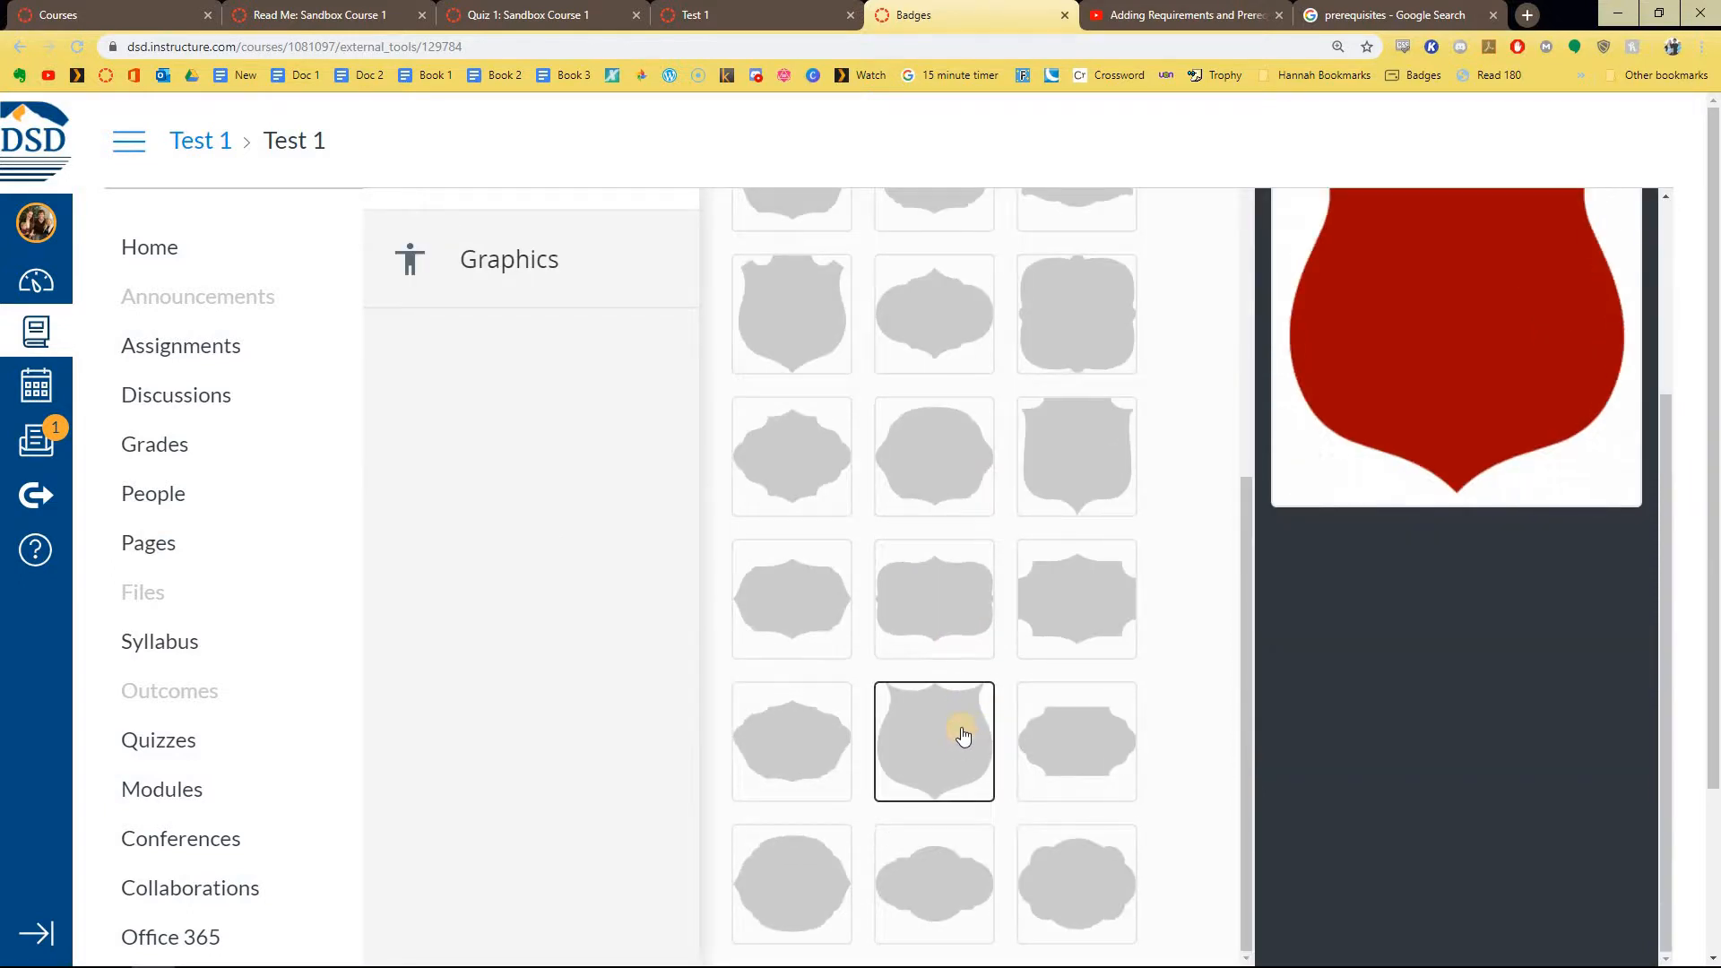
scroll(1373, 563, up, 12)
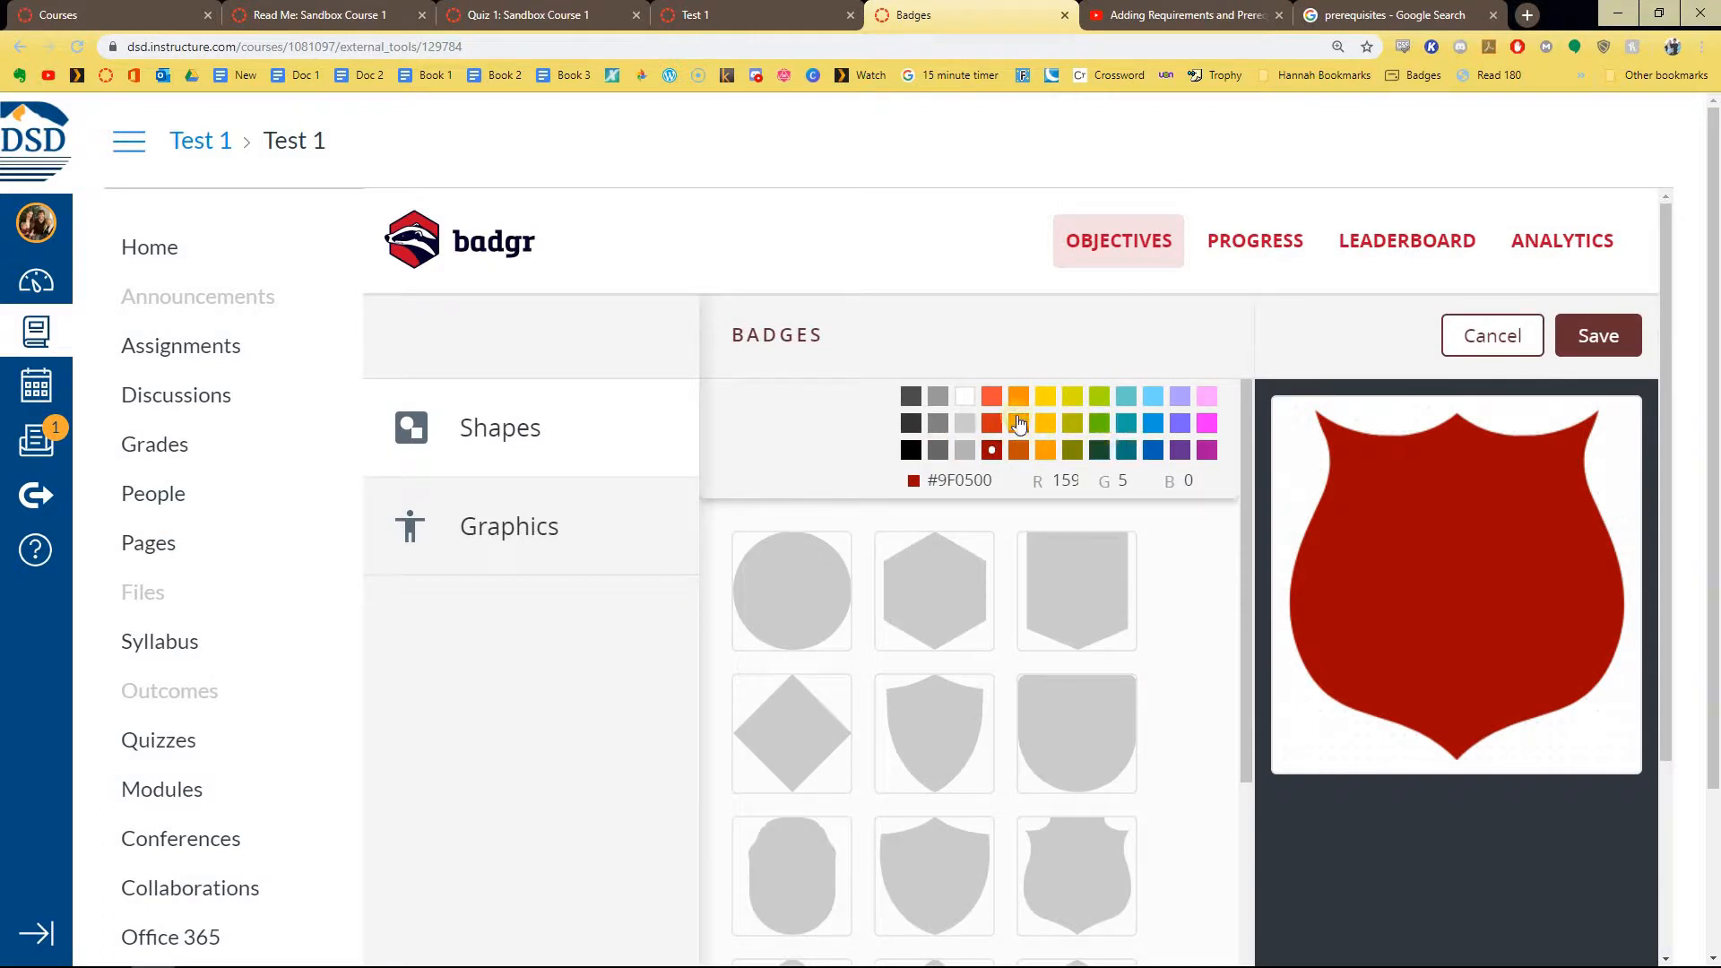
click(1154, 428)
Step: Browse the badge graphics and add the climber with a backpack scaling a cliff to the shield
click(524, 554)
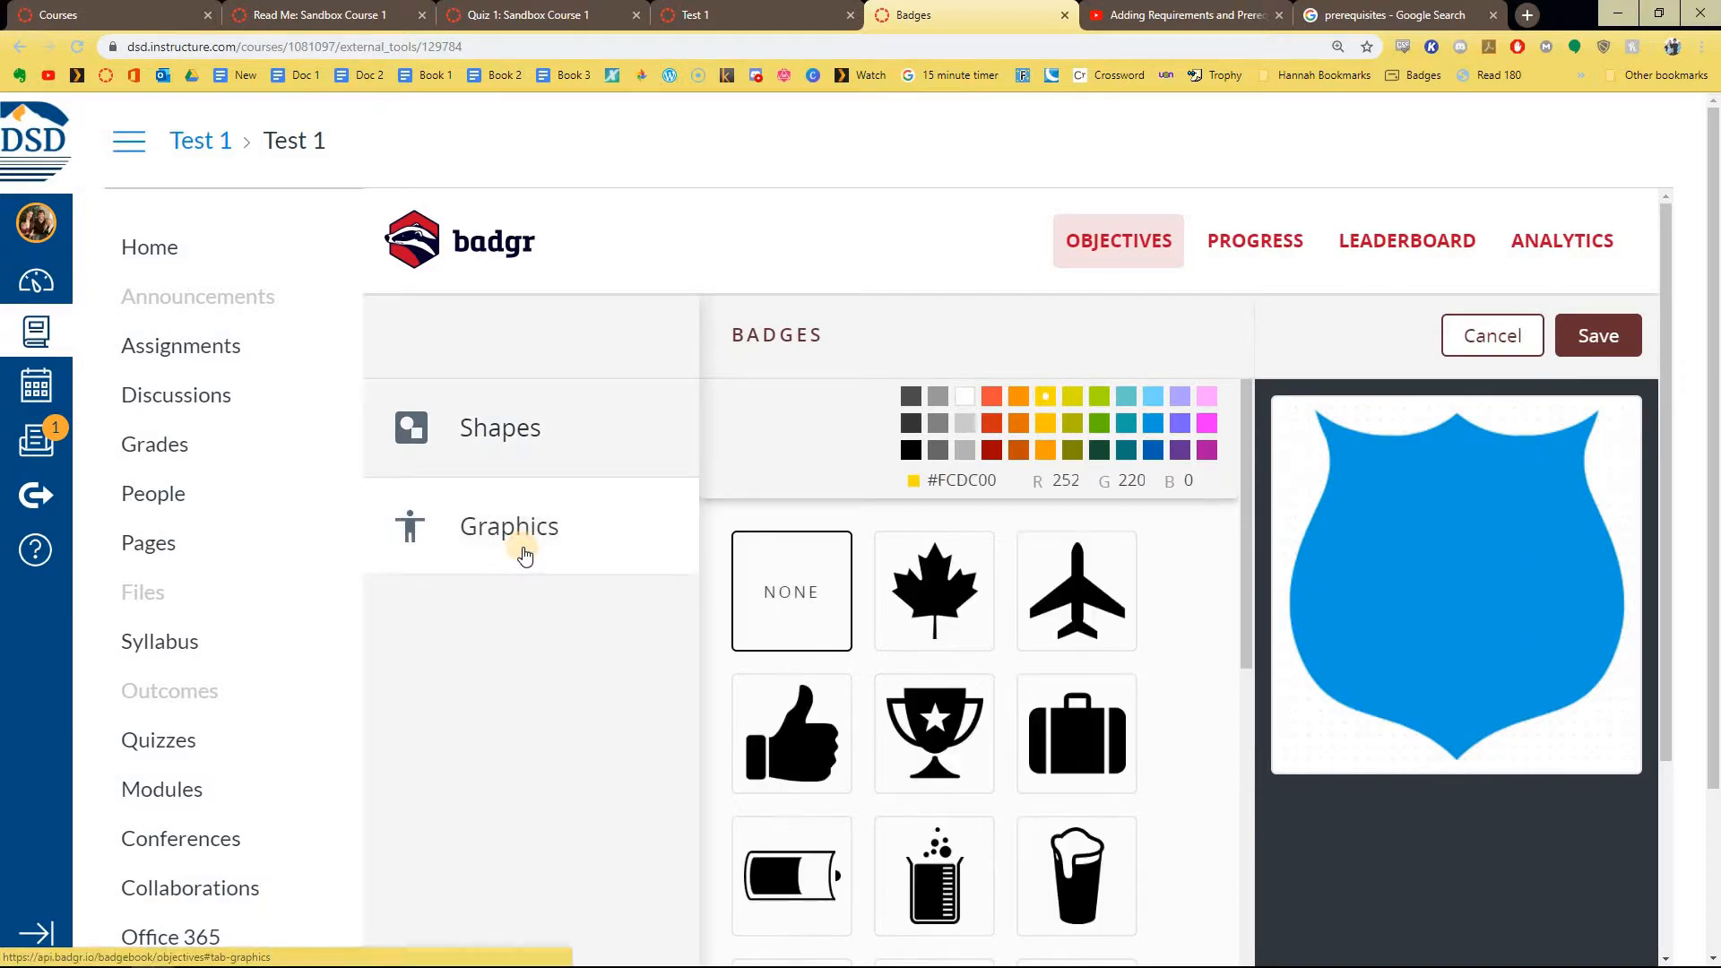
scroll(1087, 645, down, 4)
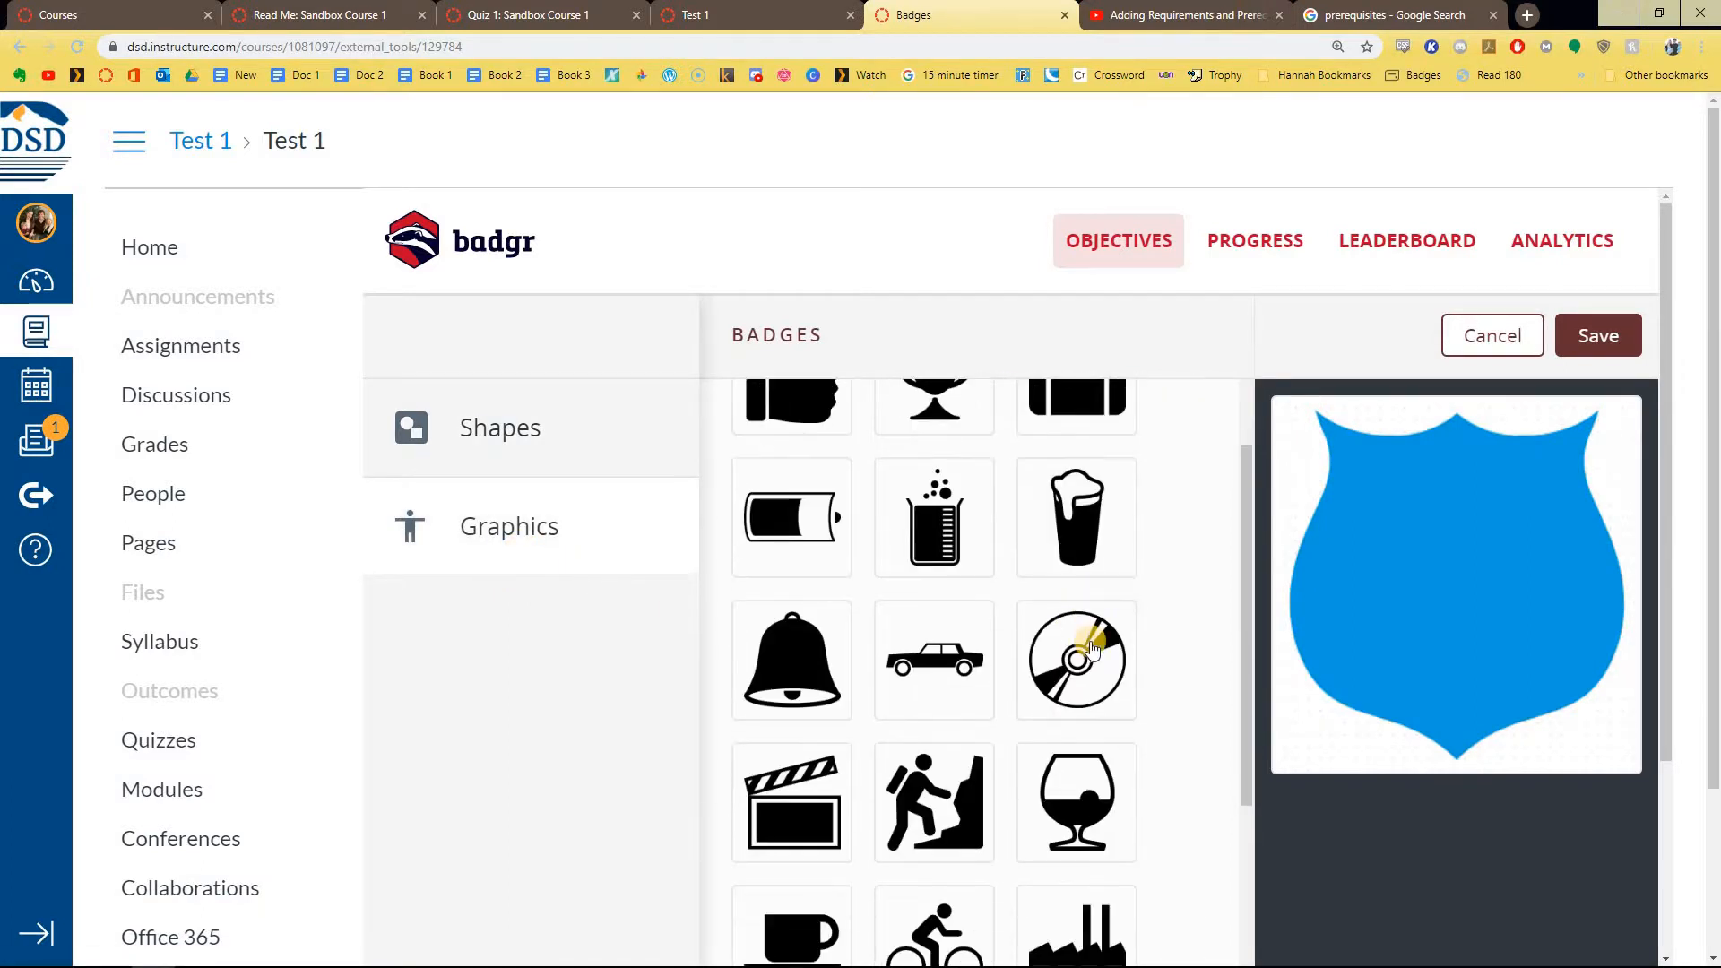
scroll(1092, 648, down, 6)
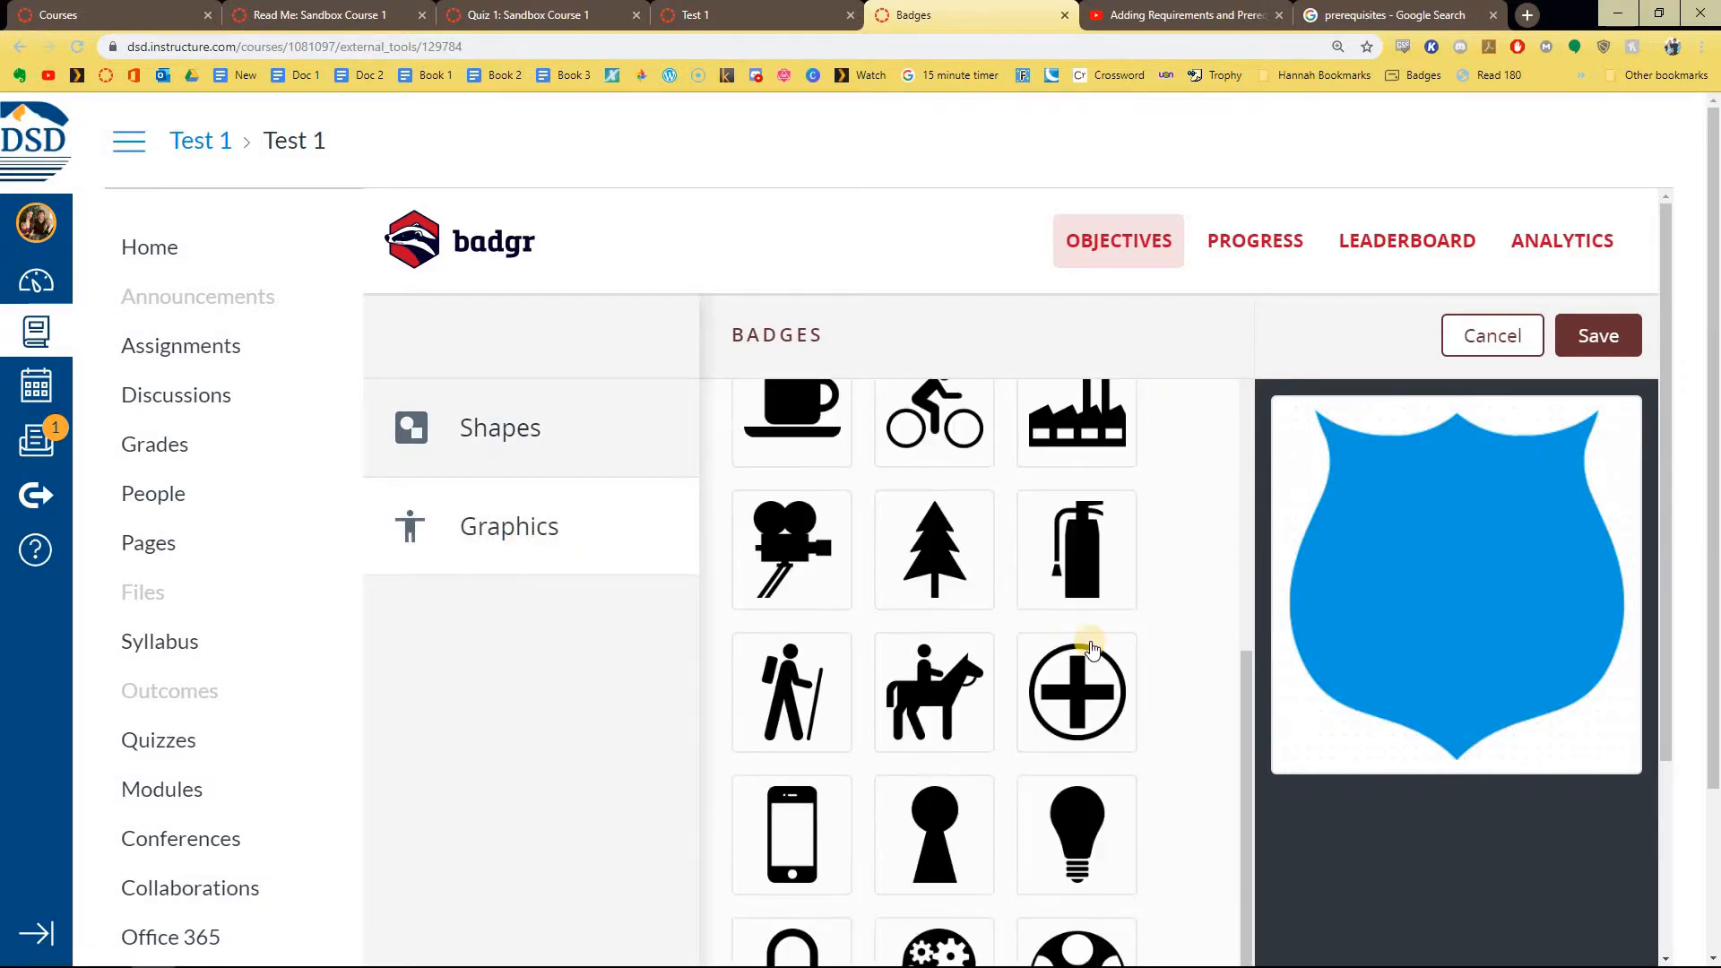
scroll(1092, 648, down, 6)
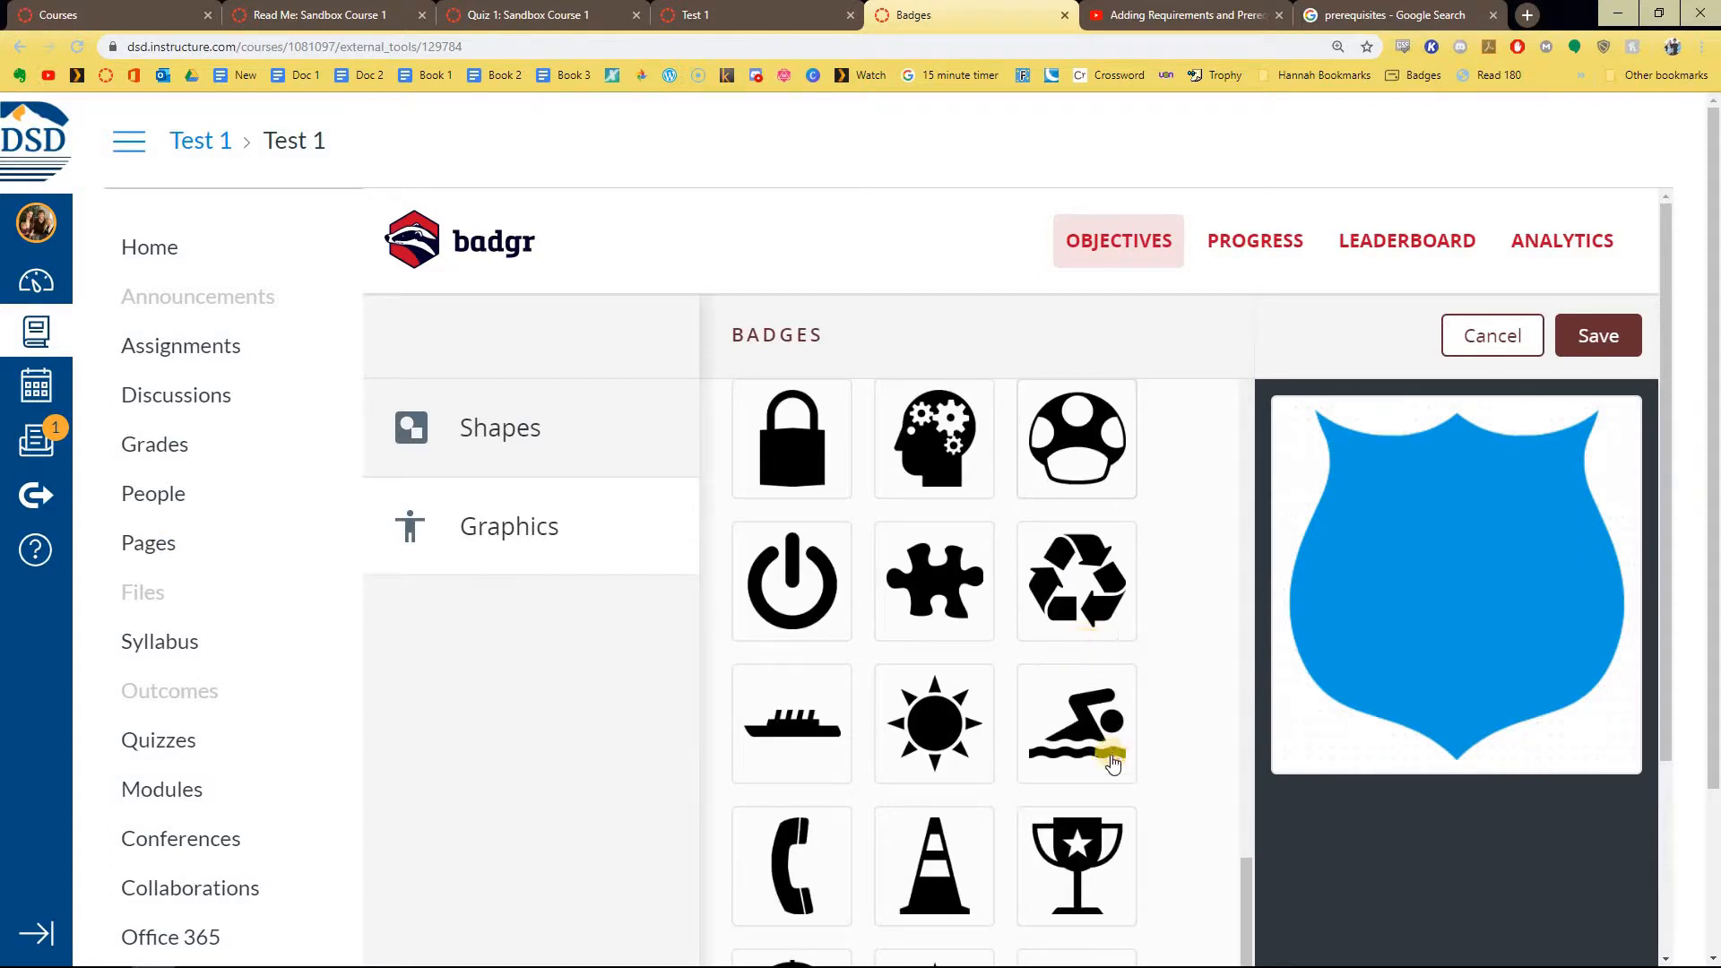
scroll(1110, 756, down, 5)
scroll(1038, 772, up, 2)
scroll(1039, 773, up, 10)
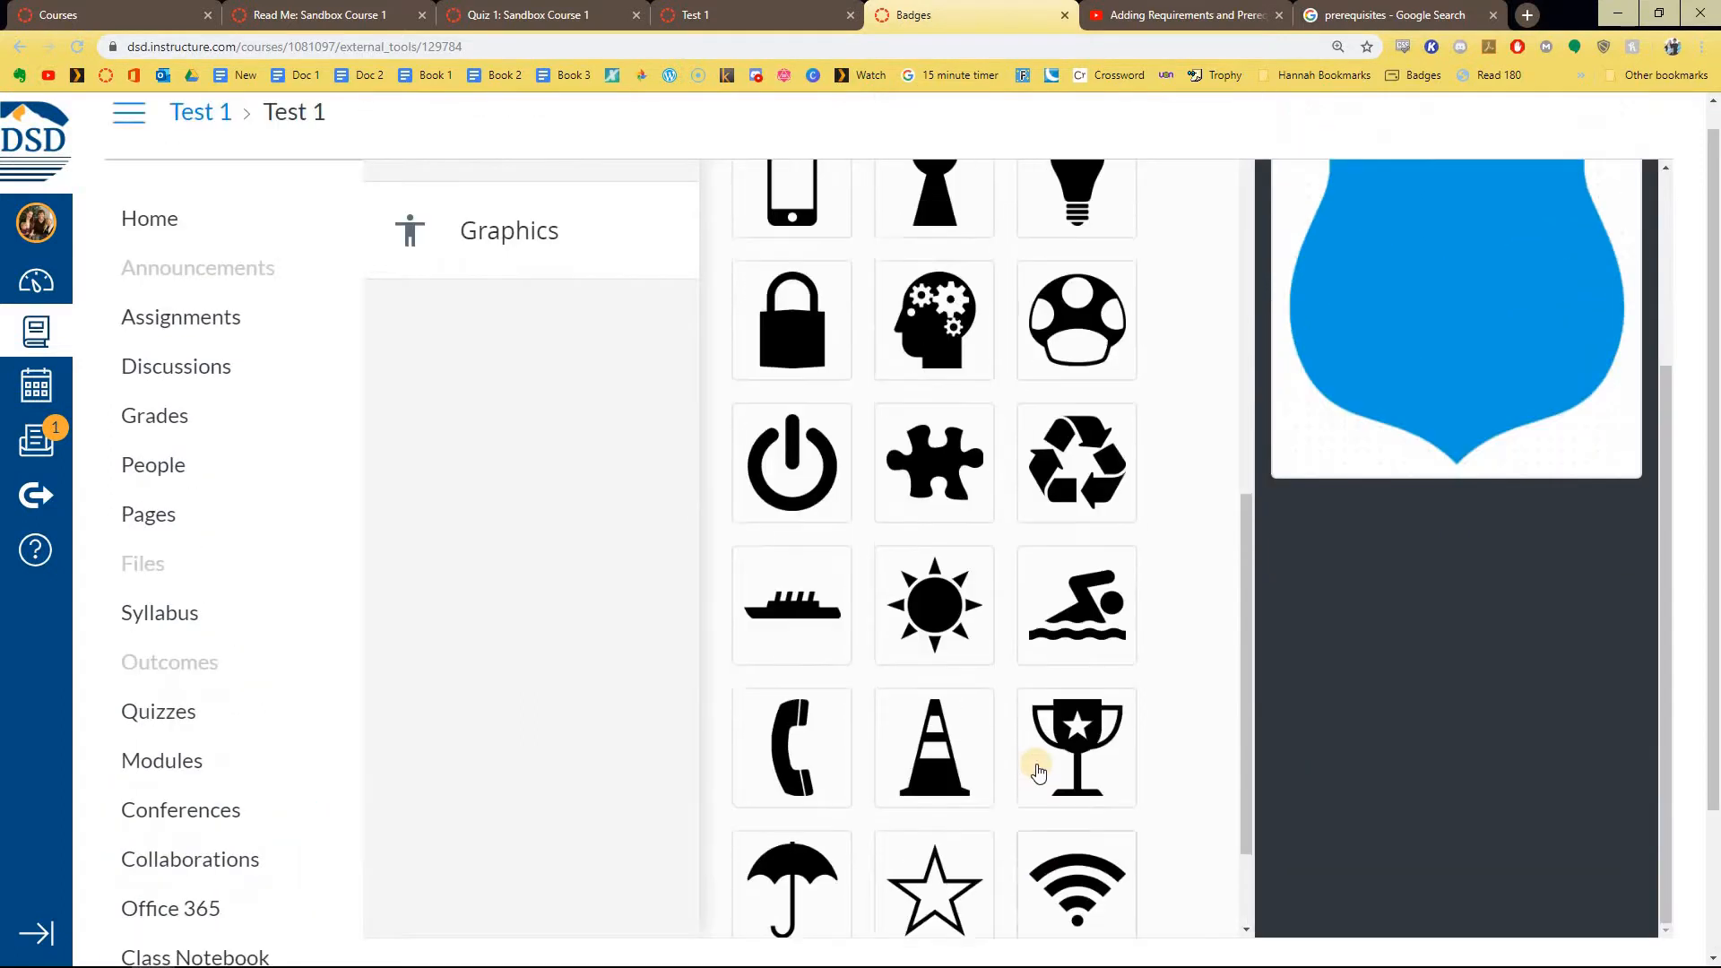
scroll(1038, 773, up, 5)
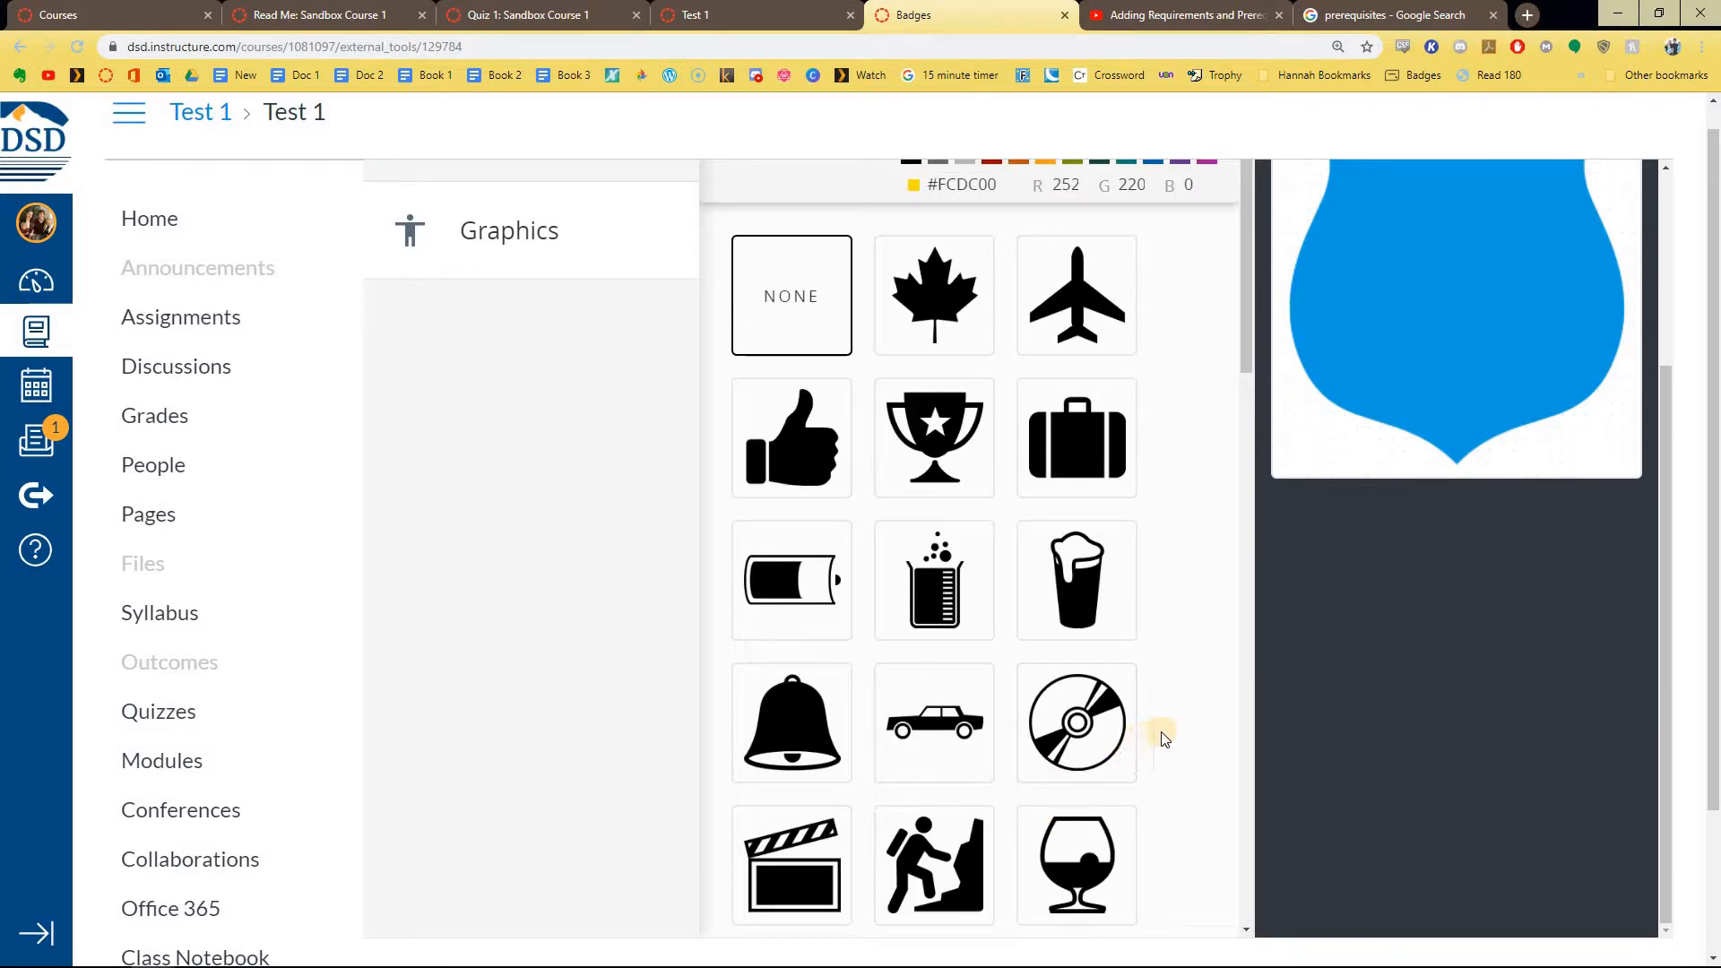
scroll(1156, 731, down, 3)
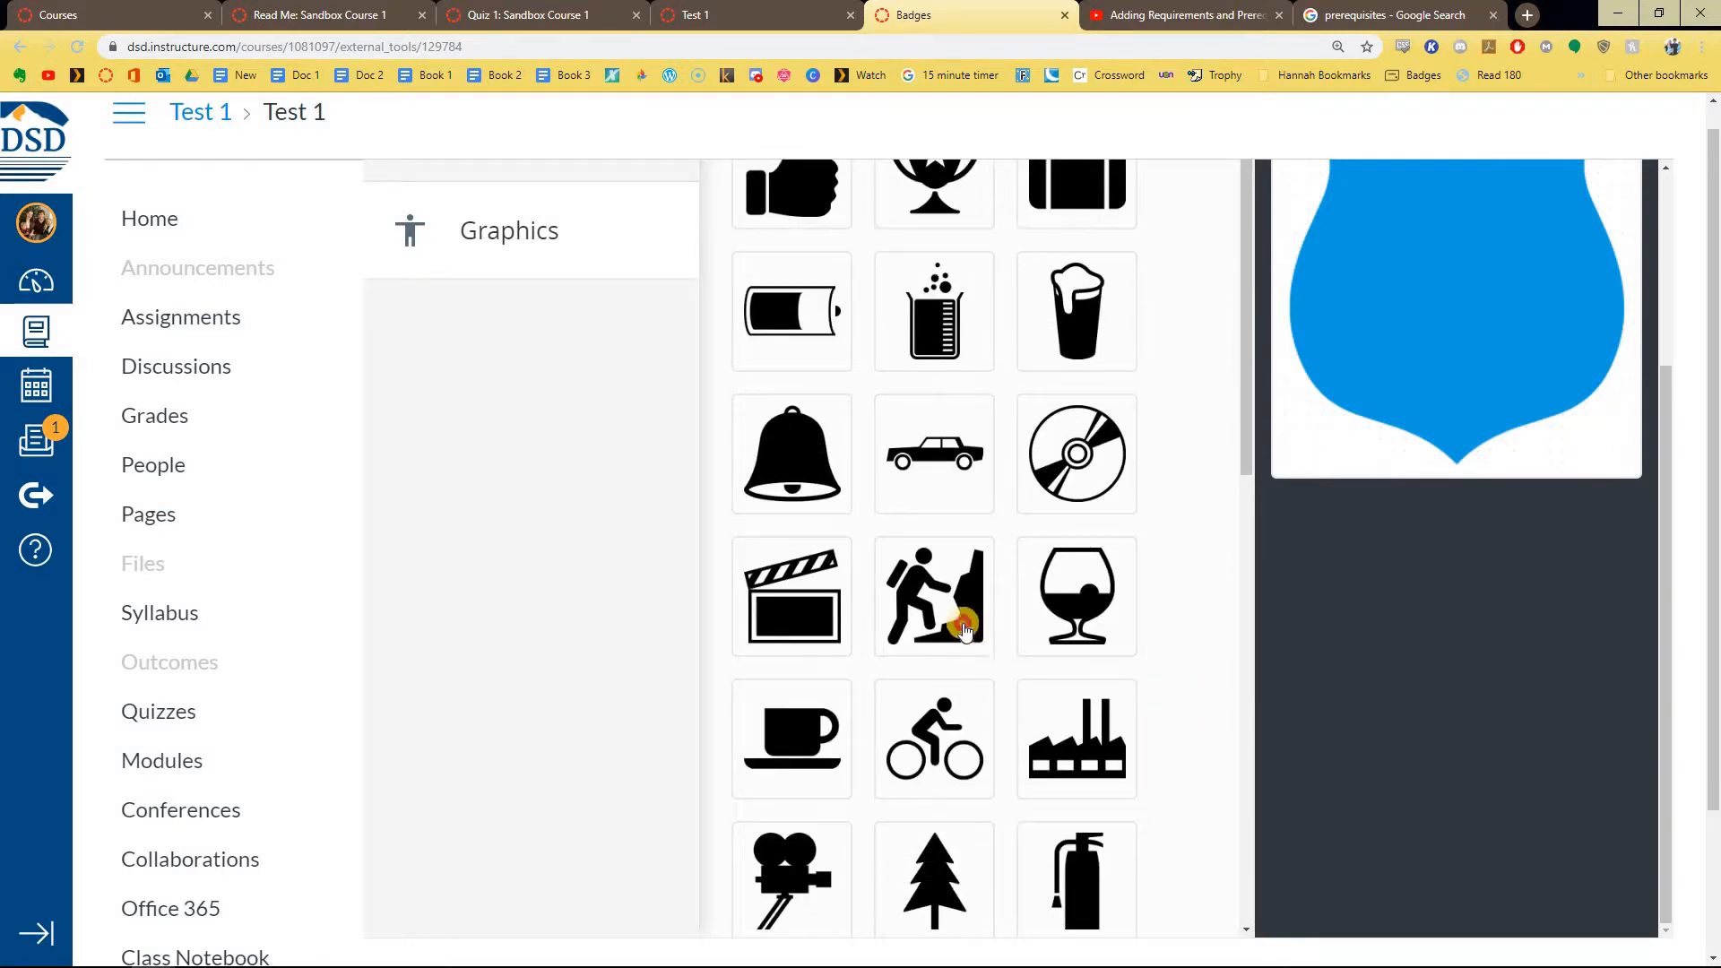
click(977, 632)
Step: Colour the climber graphic orange-red #D33115 and enlarge it about its centre to fill most of the shield
scroll(1076, 659, up, 1)
scroll(1075, 659, up, 5)
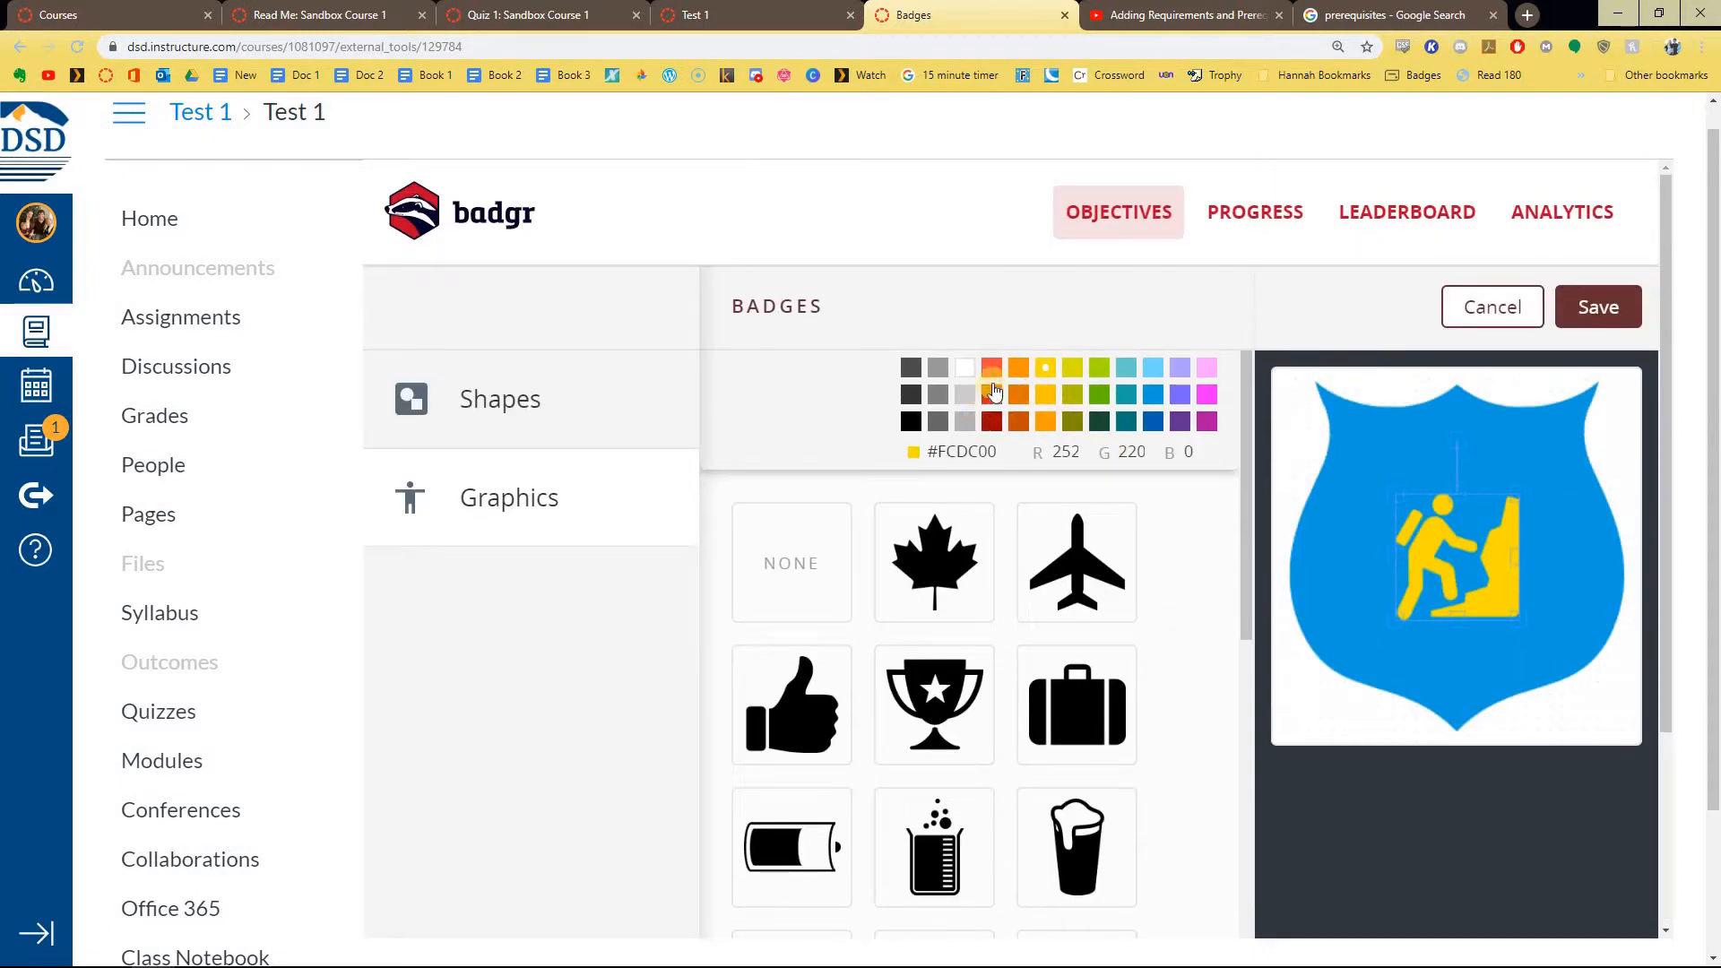
click(991, 395)
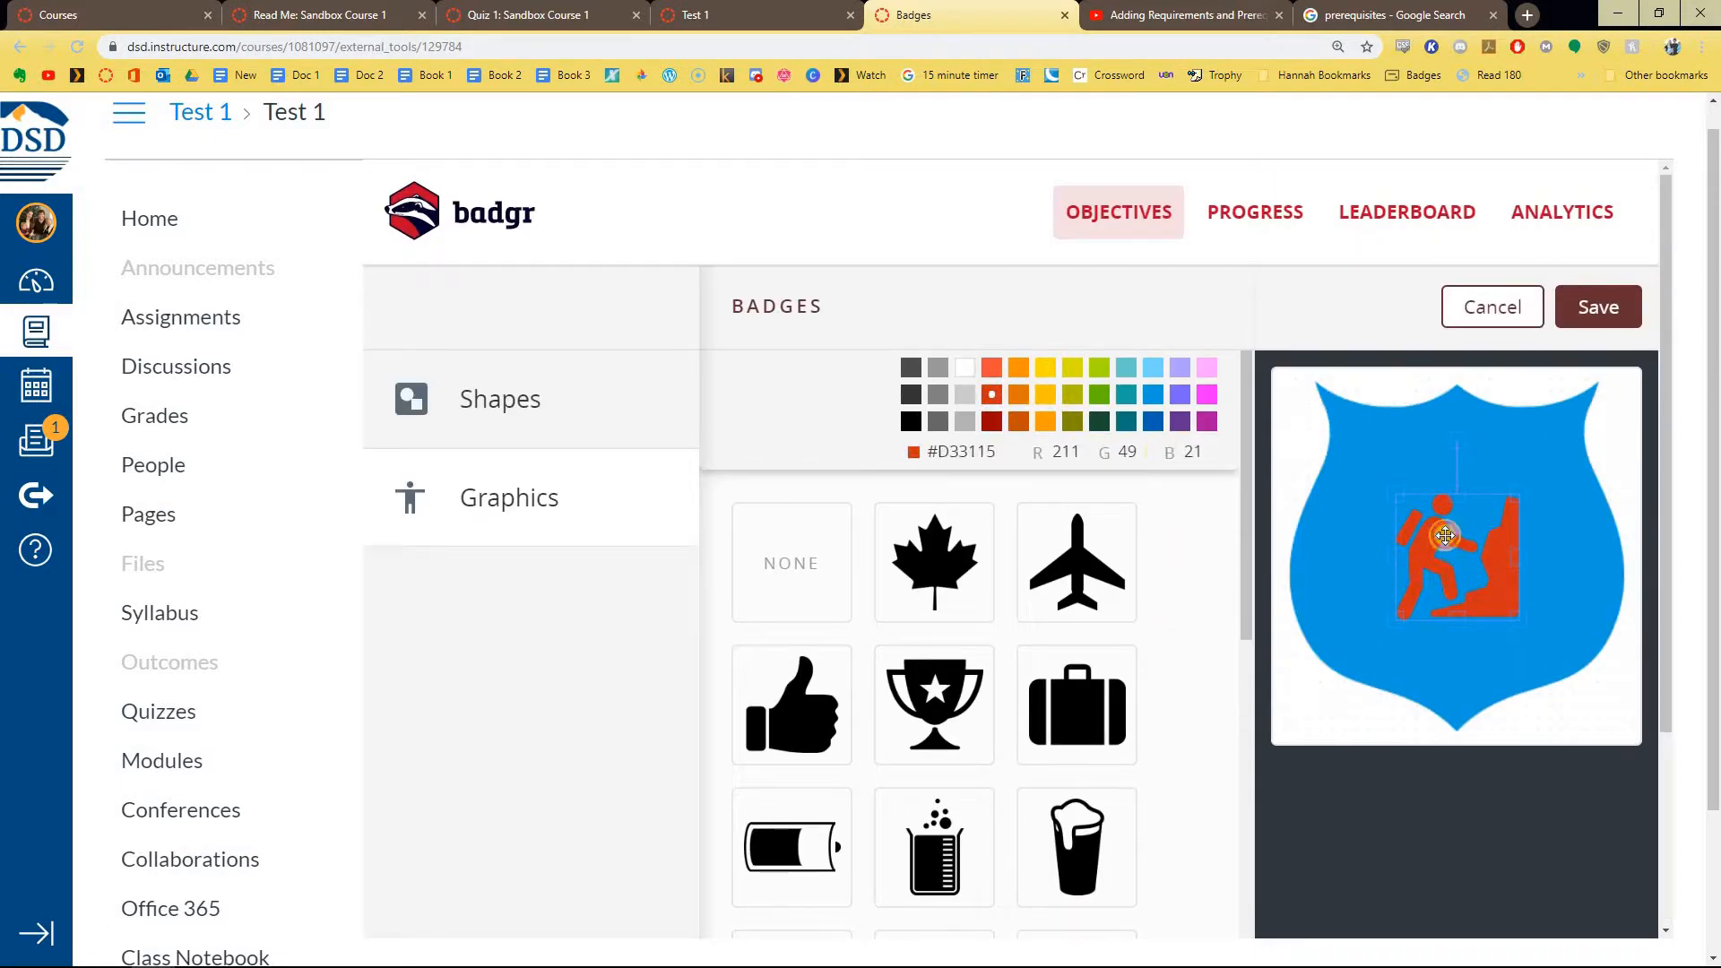
drag(1432, 581, 1475, 523)
drag(1410, 590, 1349, 649)
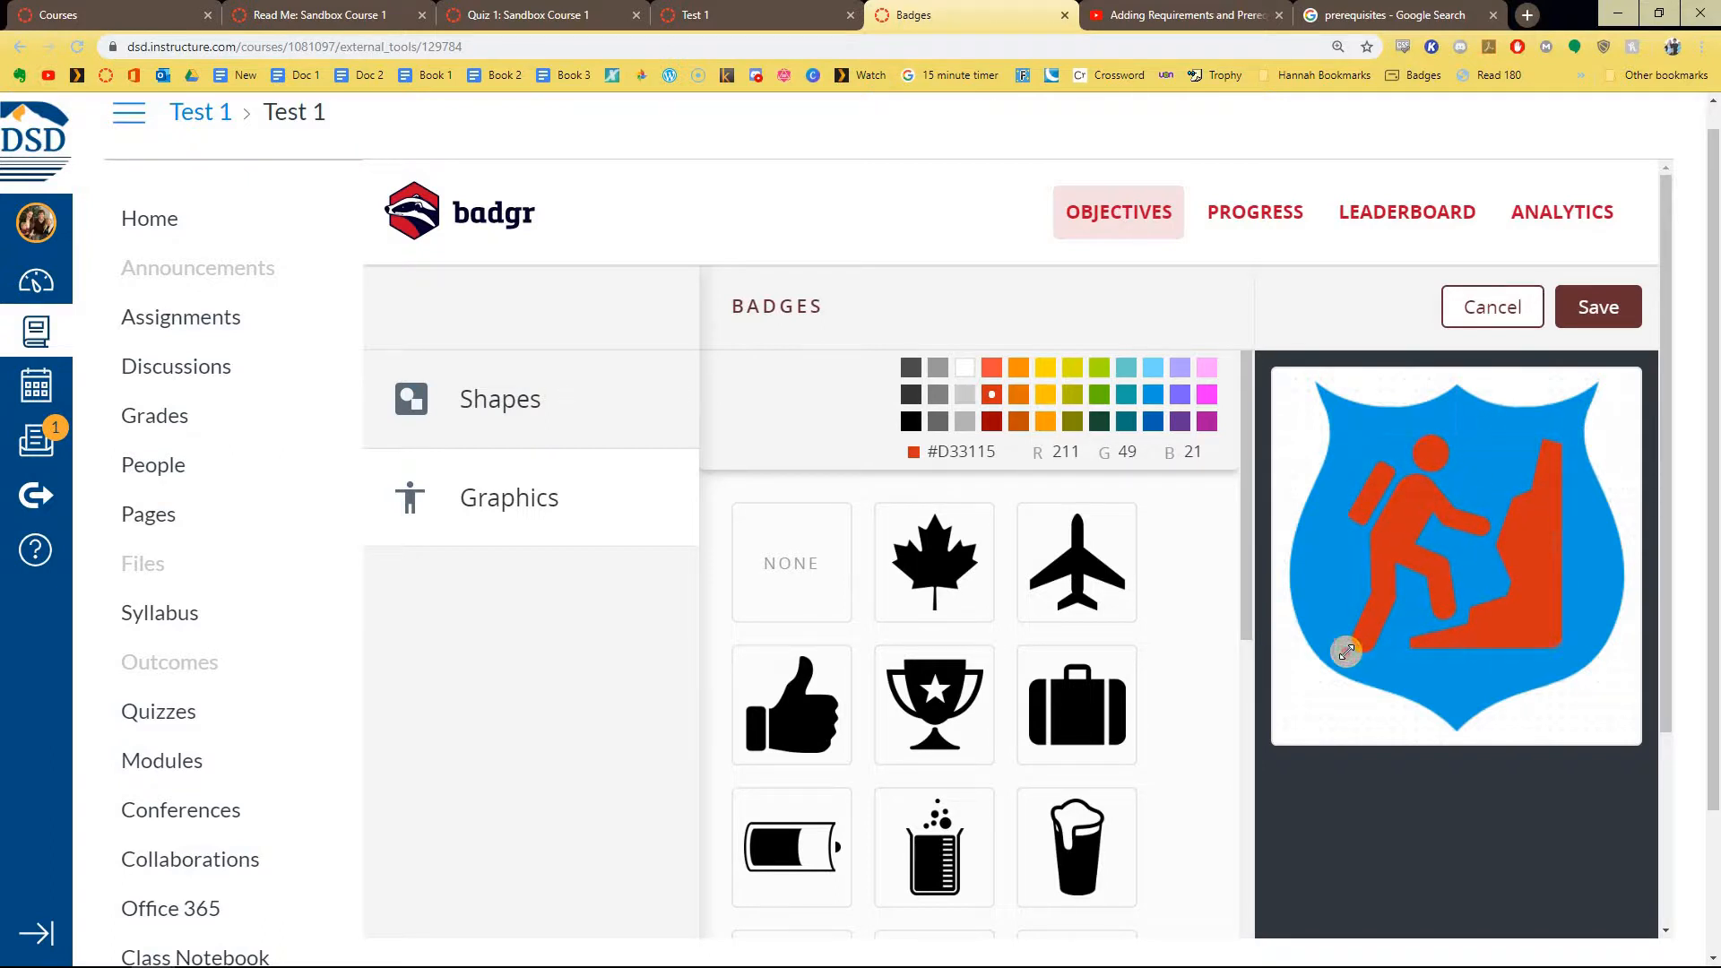
Step: Try green #68BC00 on the climber graphic, settle on black #000000 and save the badge image
click(1099, 394)
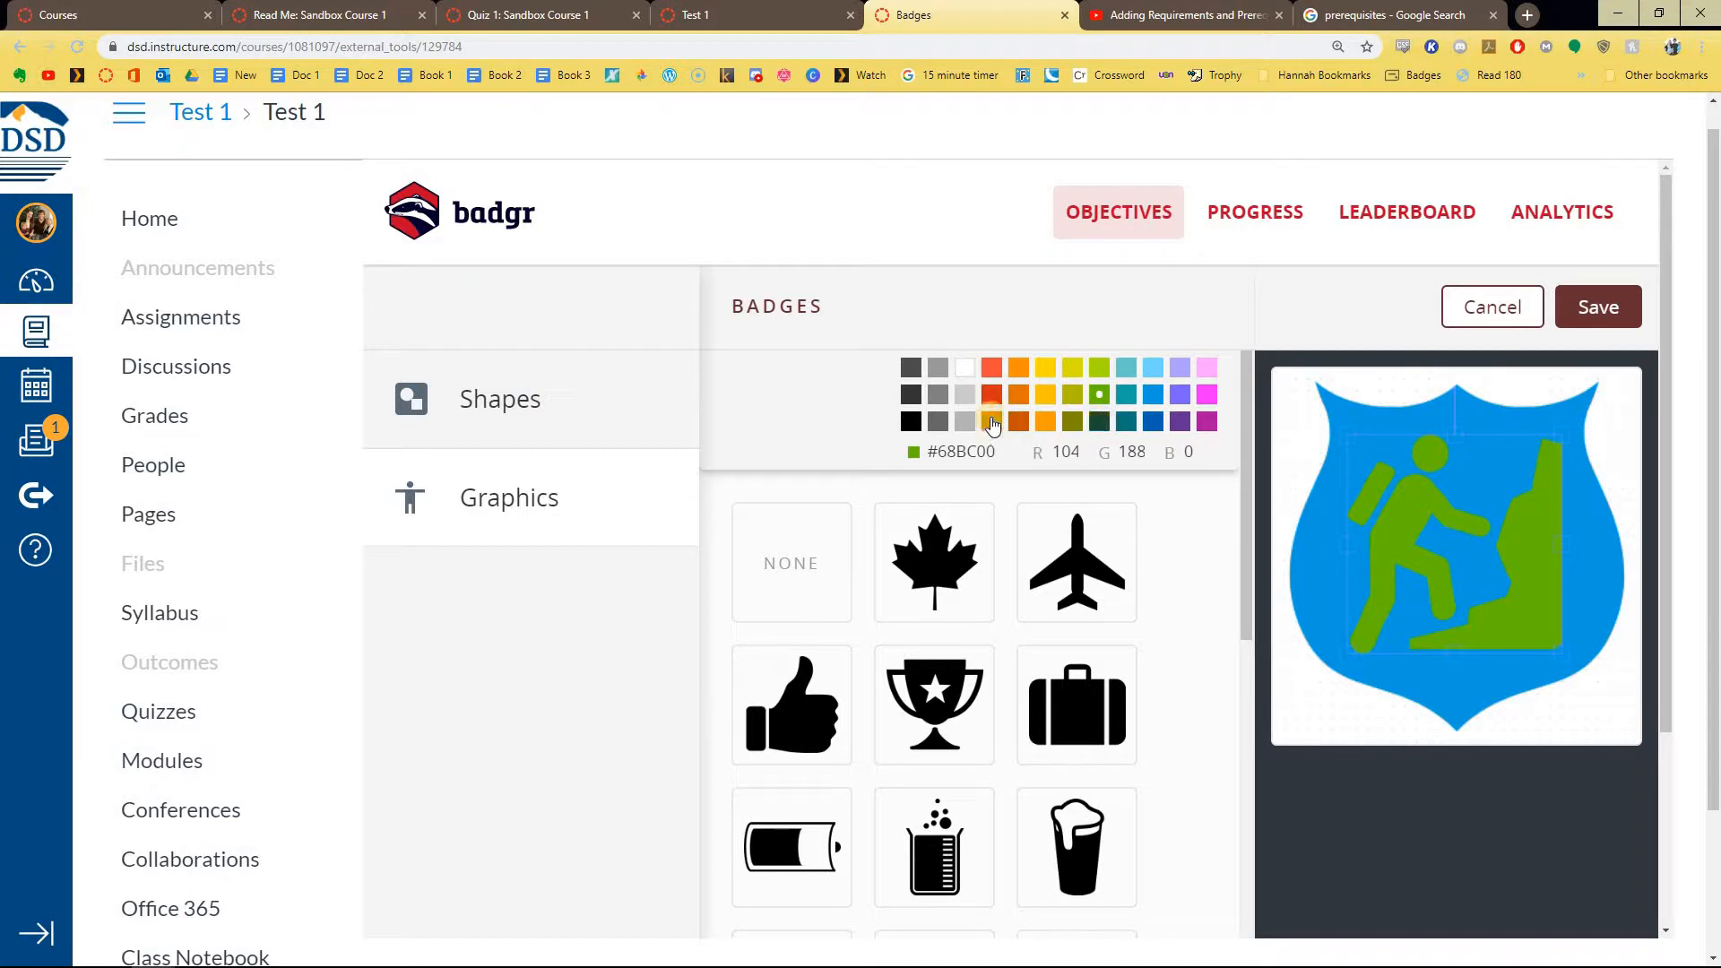
click(911, 422)
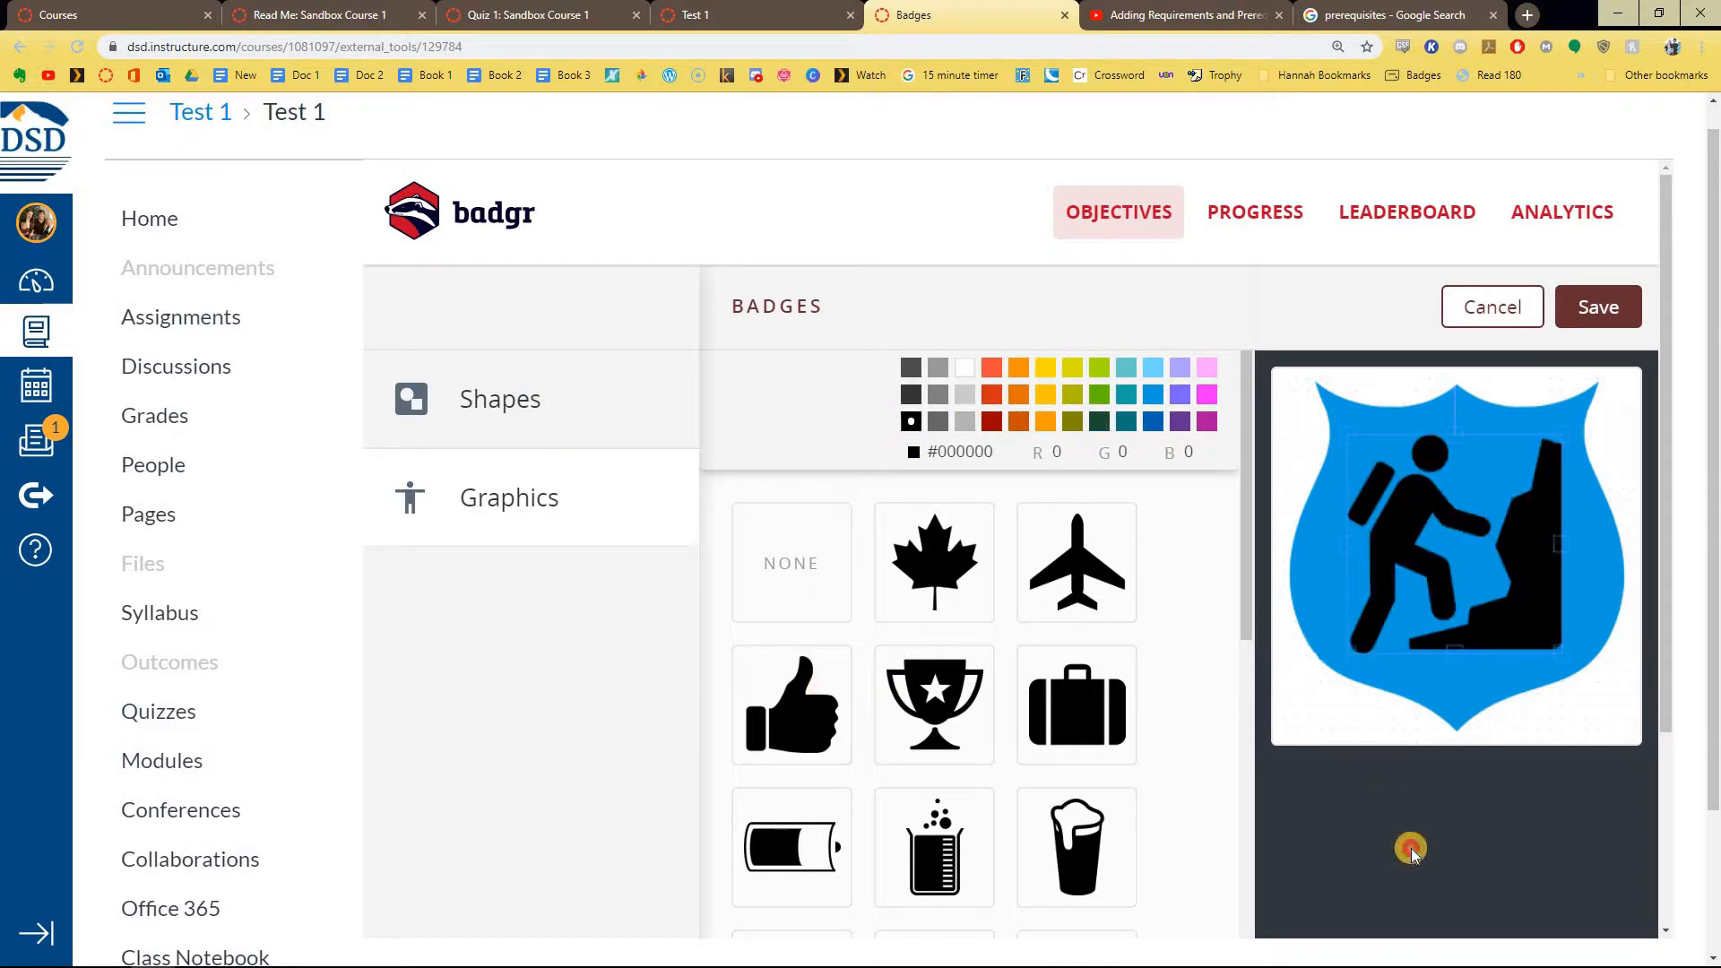
click(1578, 303)
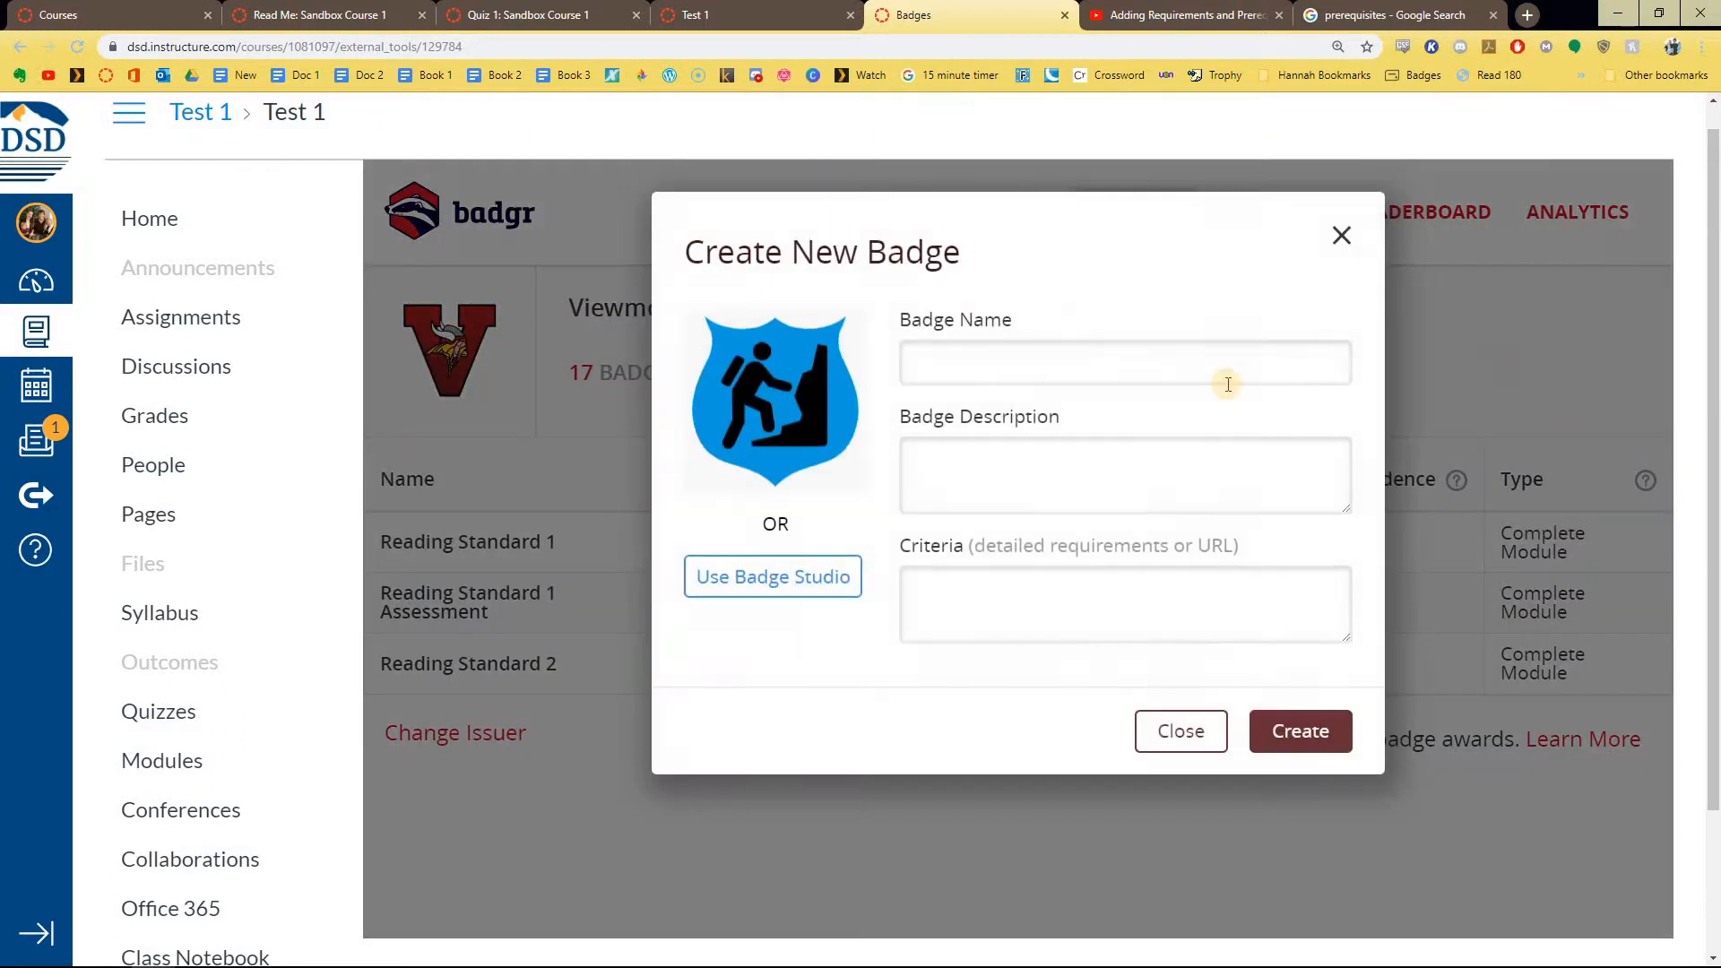
Step: Name the new badge "Reading Assessment 1", correcting the misspelled word
click(982, 370)
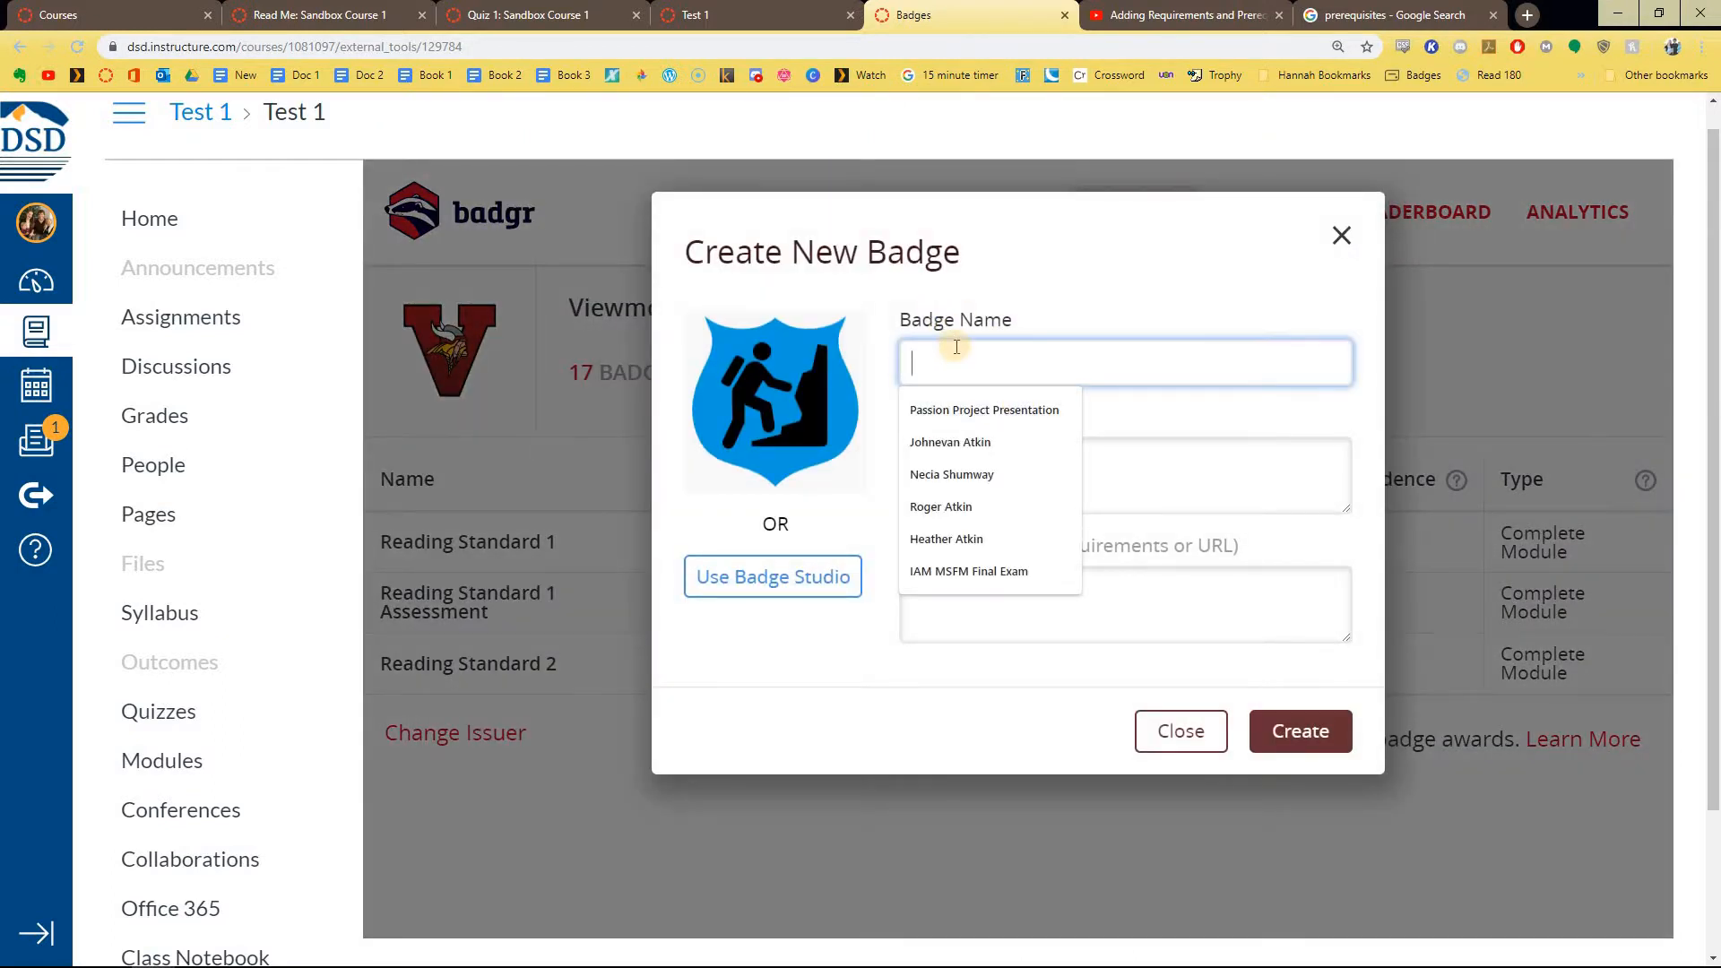
text(REading R)
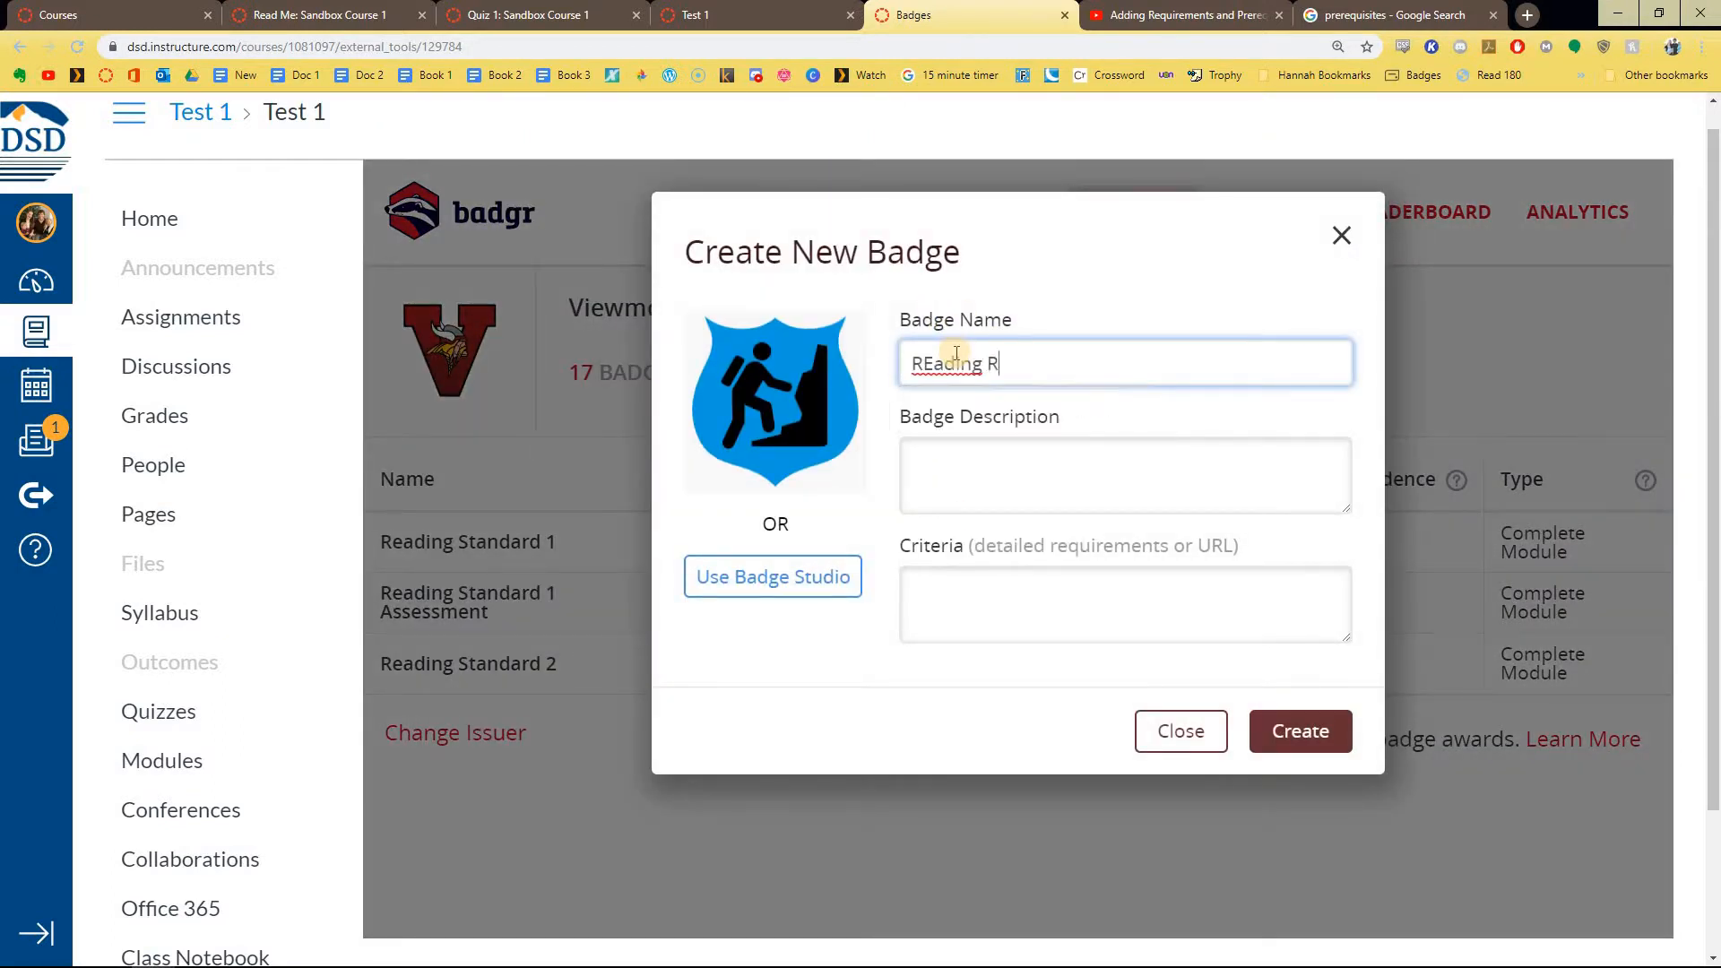
text(oject)
key(BackSpace)
key(BackSpace)
key(BackSpace)
key(BackSpace)
key(BackSpace)
key(BackSpace)
key(BackSpace)
key(BackSpace)
key(BackSpace)
key(BackSpace)
key(BackSpace)
key(BackSpace)
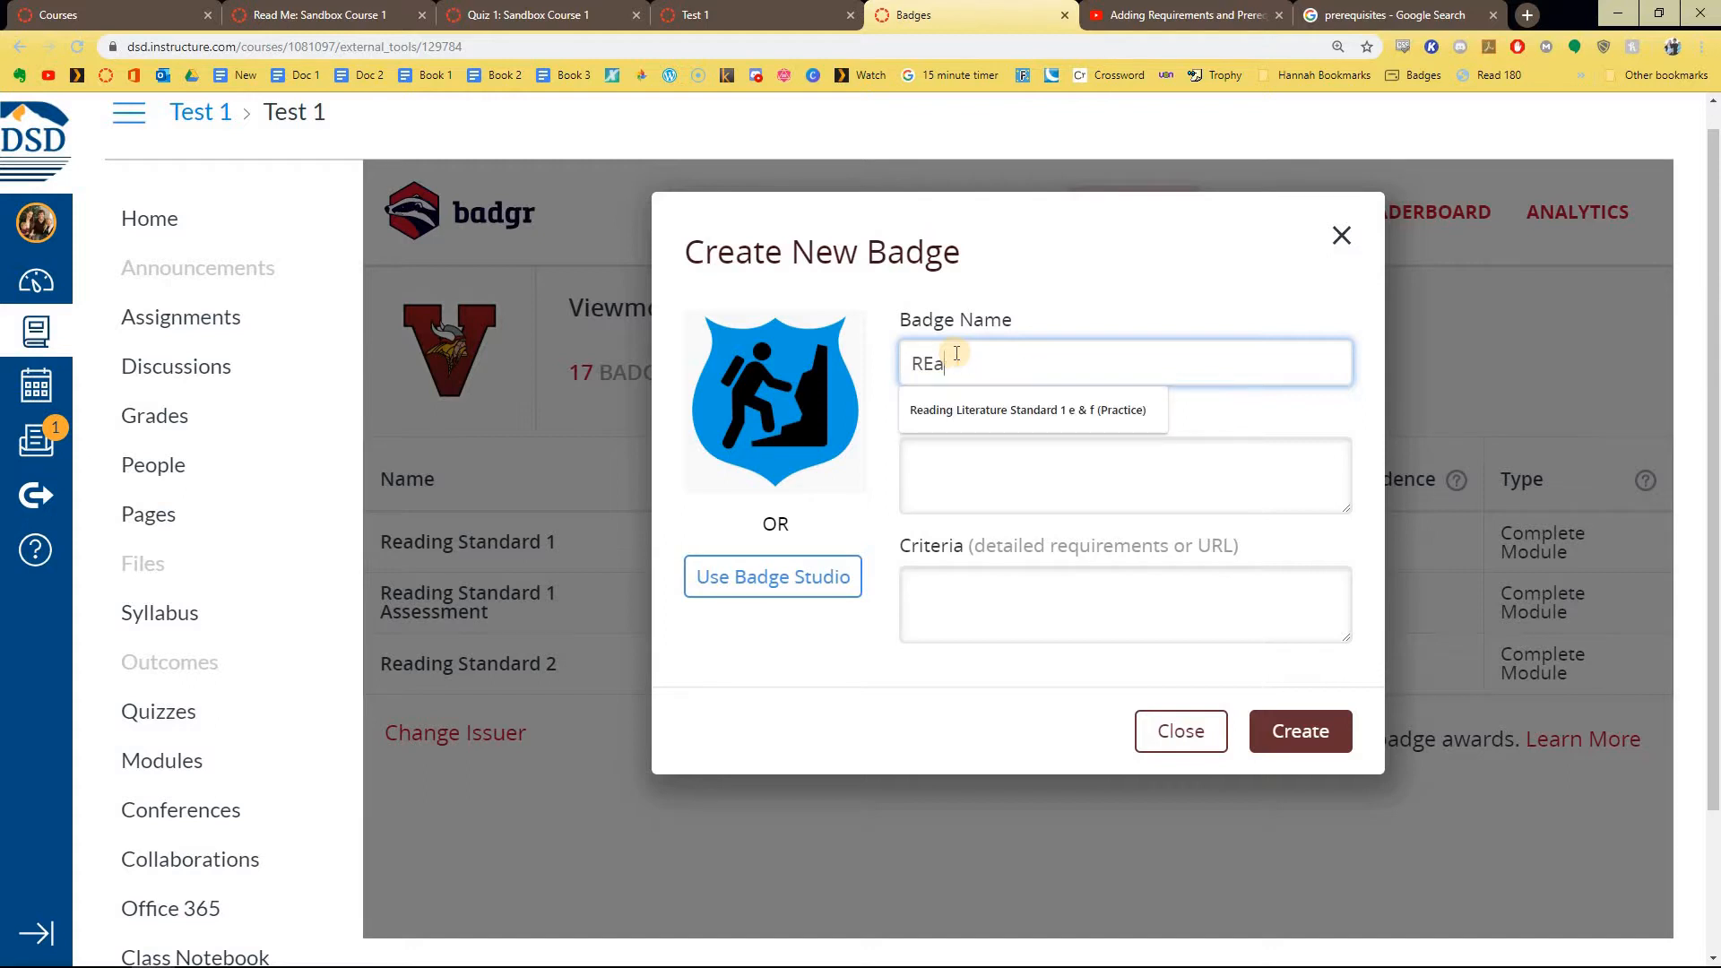
text(eading Assesment 1)
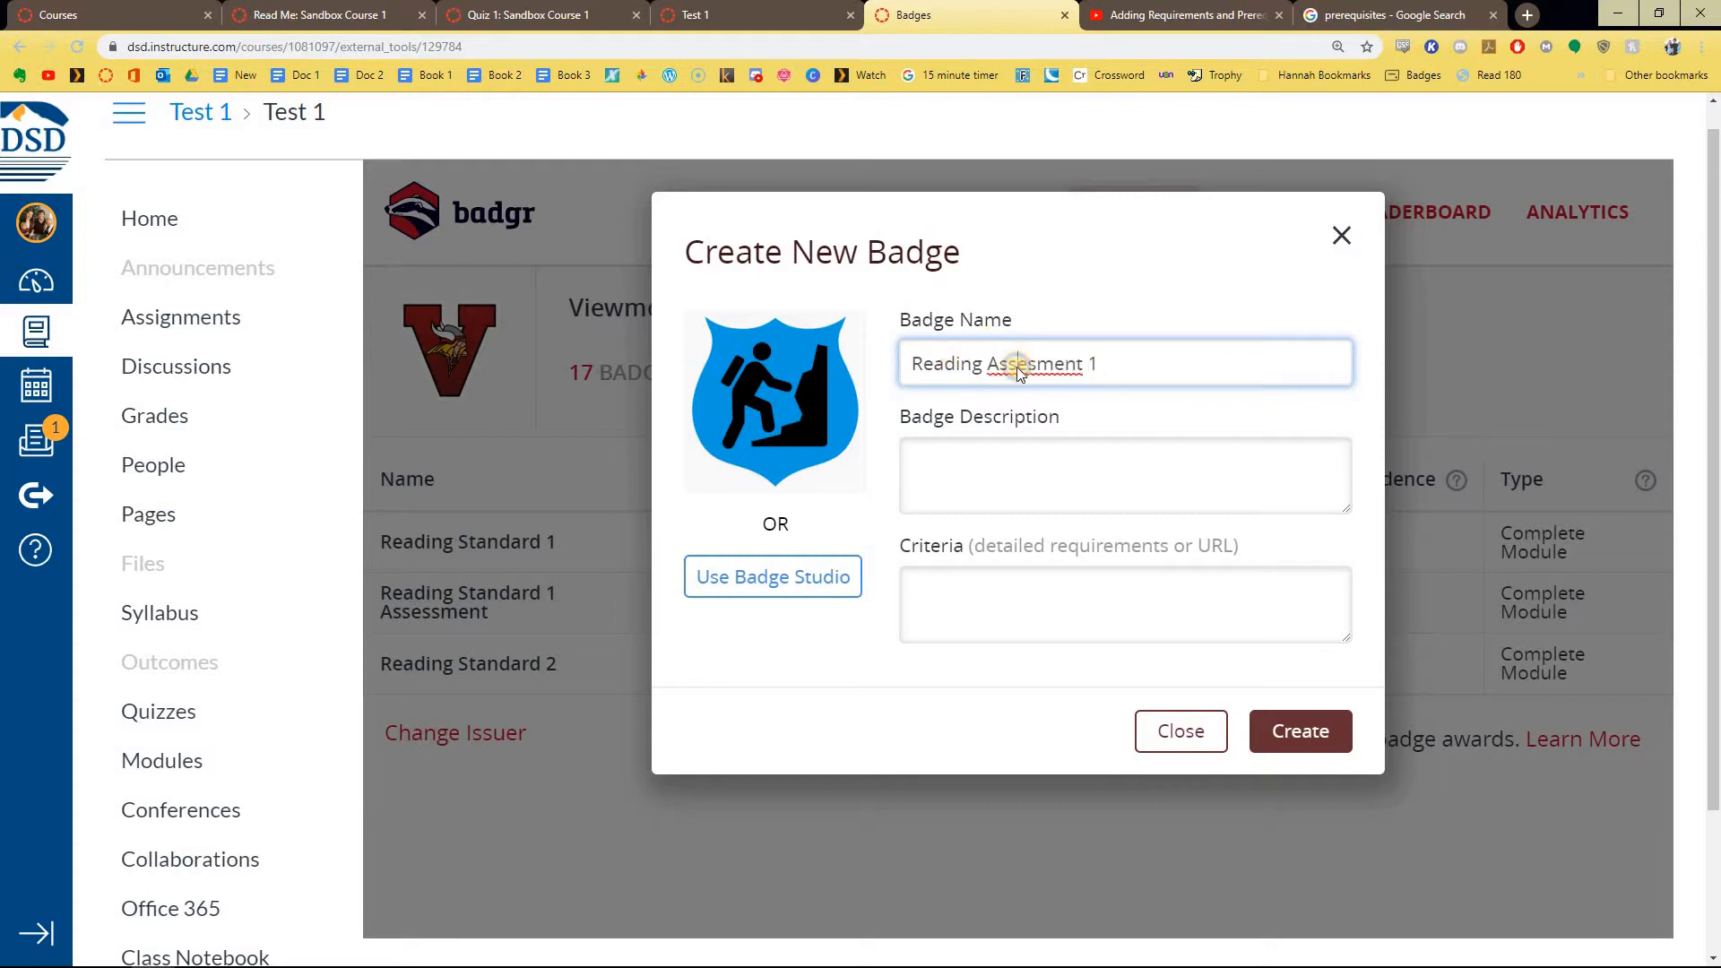
right_click(995, 357)
click(1058, 378)
Step: Enter the badge description "You passed off your reading assessment!"
click(990, 502)
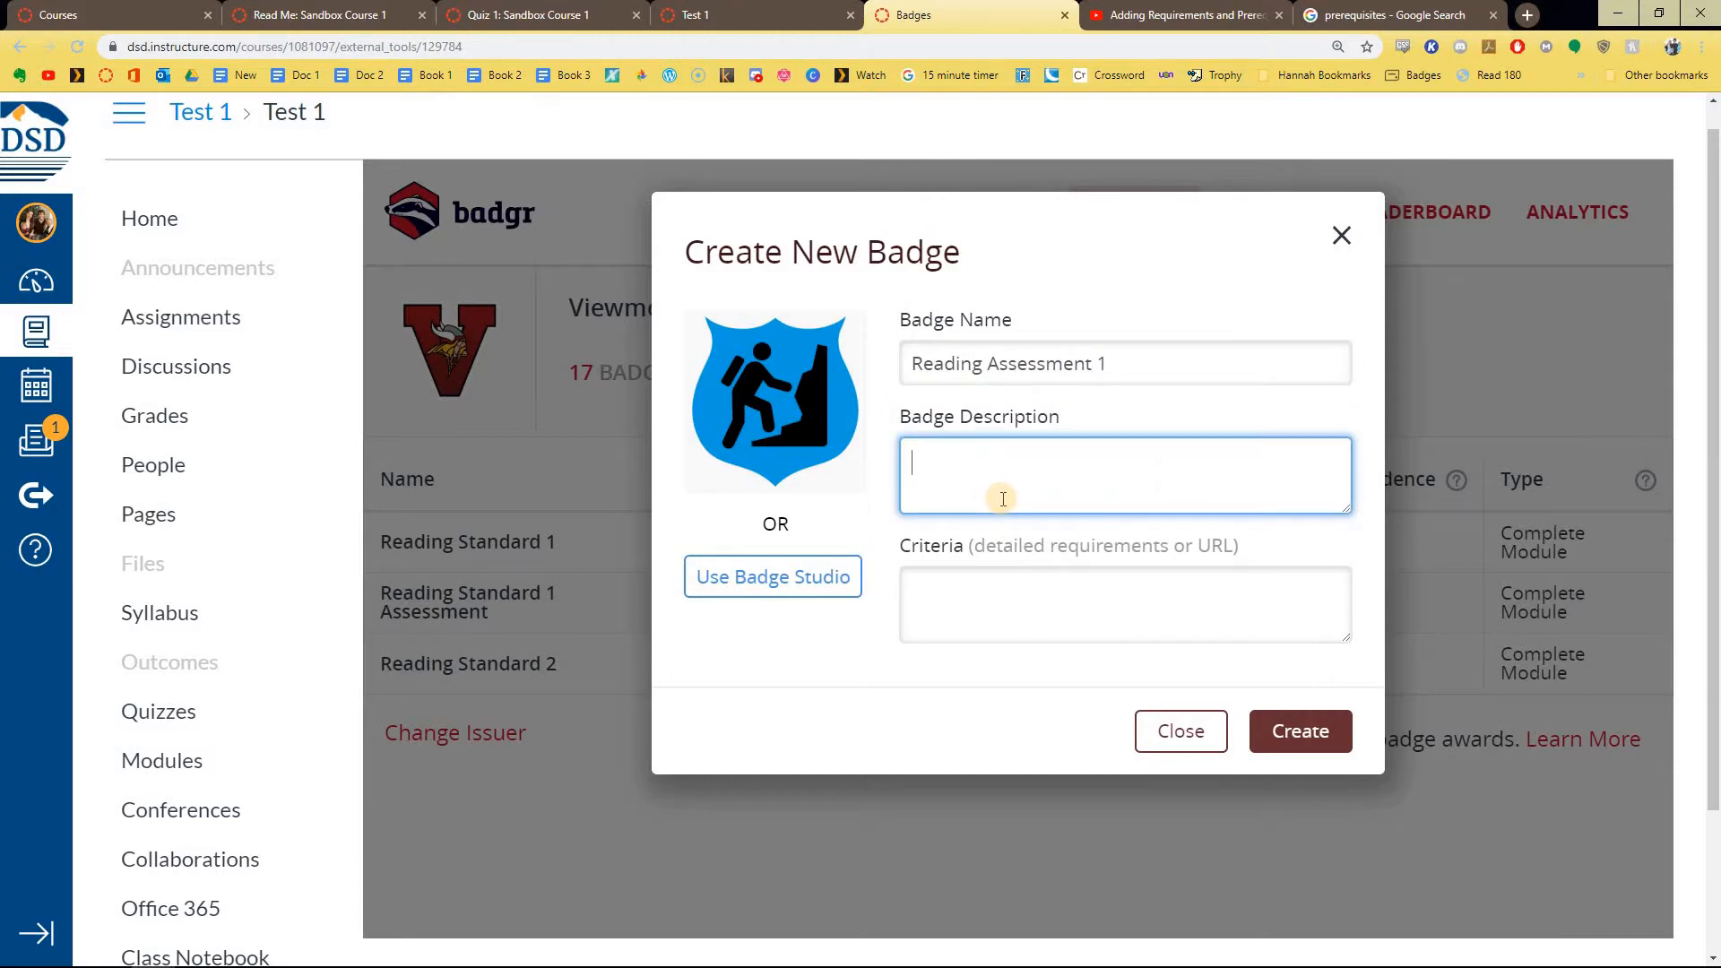
text(You go)
key(BackSpace)
text(passes)
text( off your reading a)
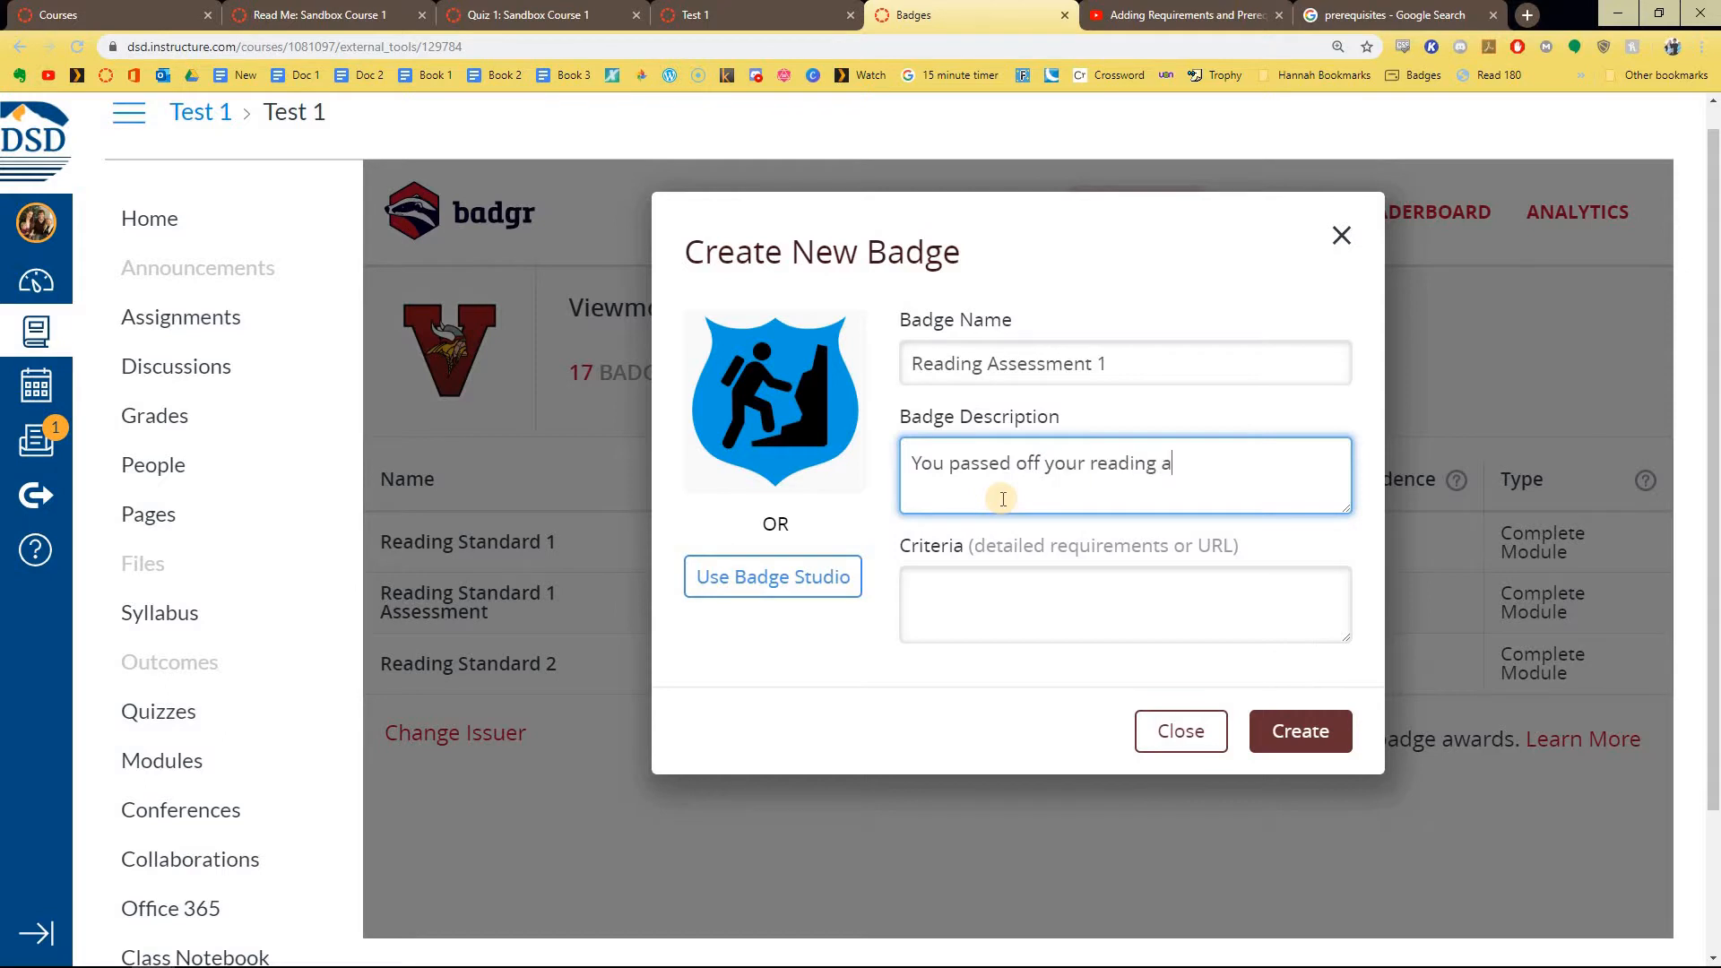
text(ssessment!)
Step: Set the criteria to "Complete Reading Assessment 1." and create the badge, closing the dialog
click(1004, 597)
text(Com)
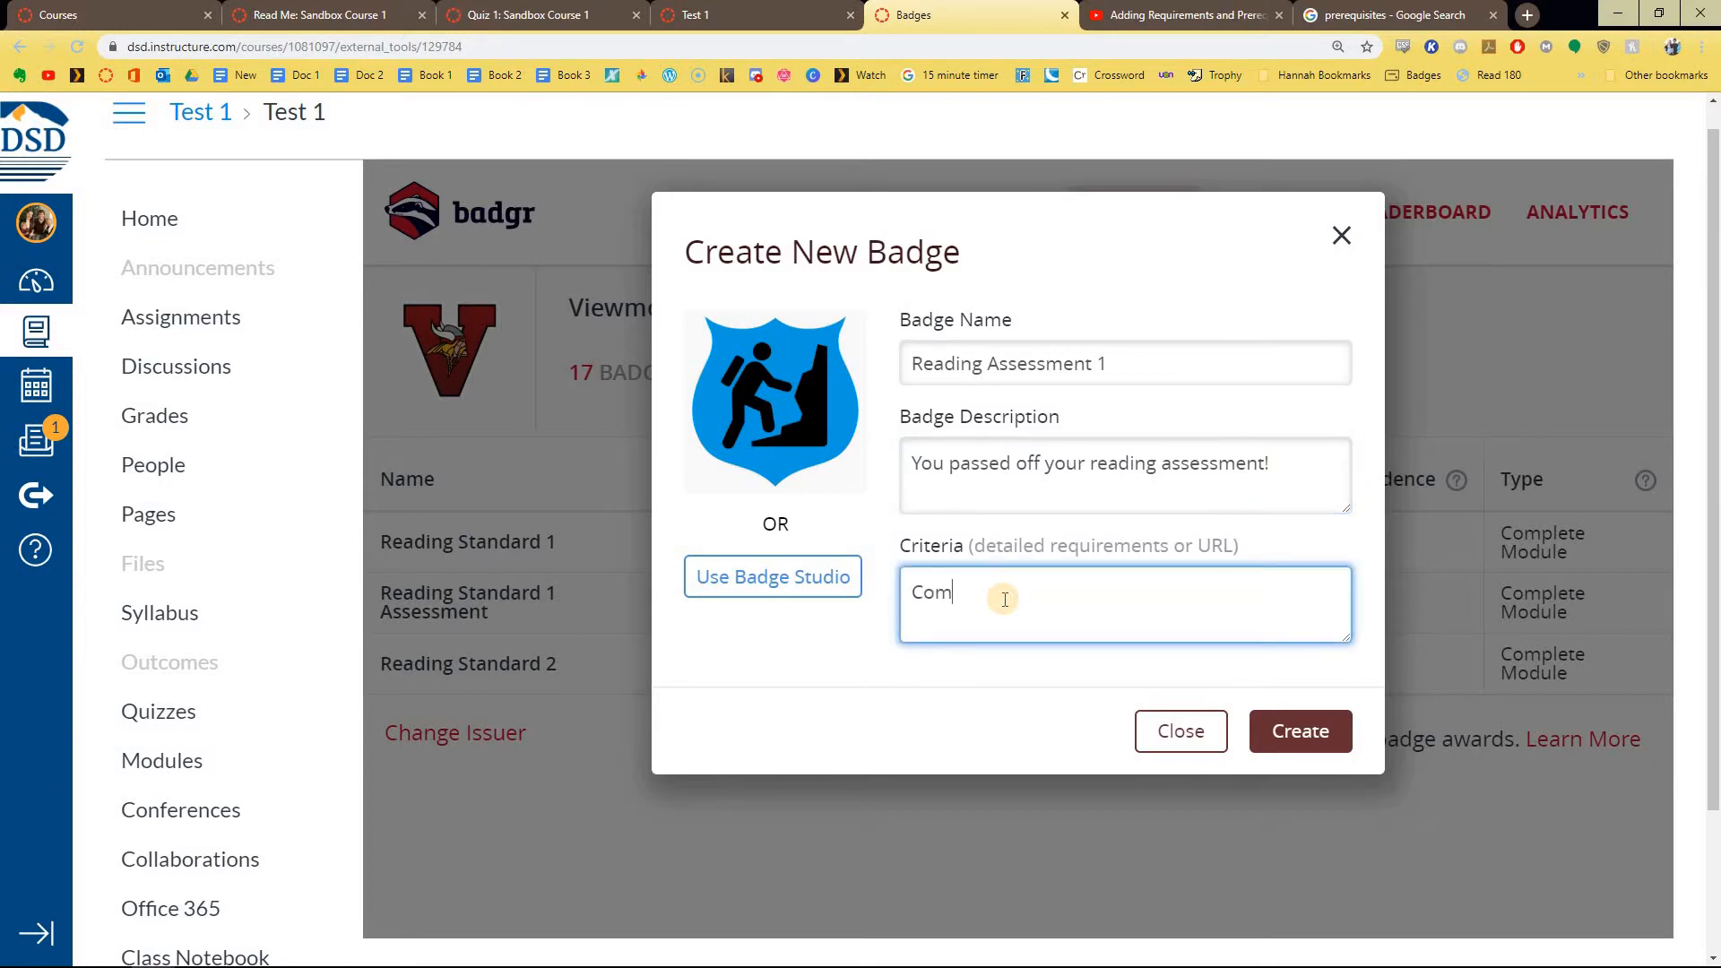
text(plete Reading Assem)
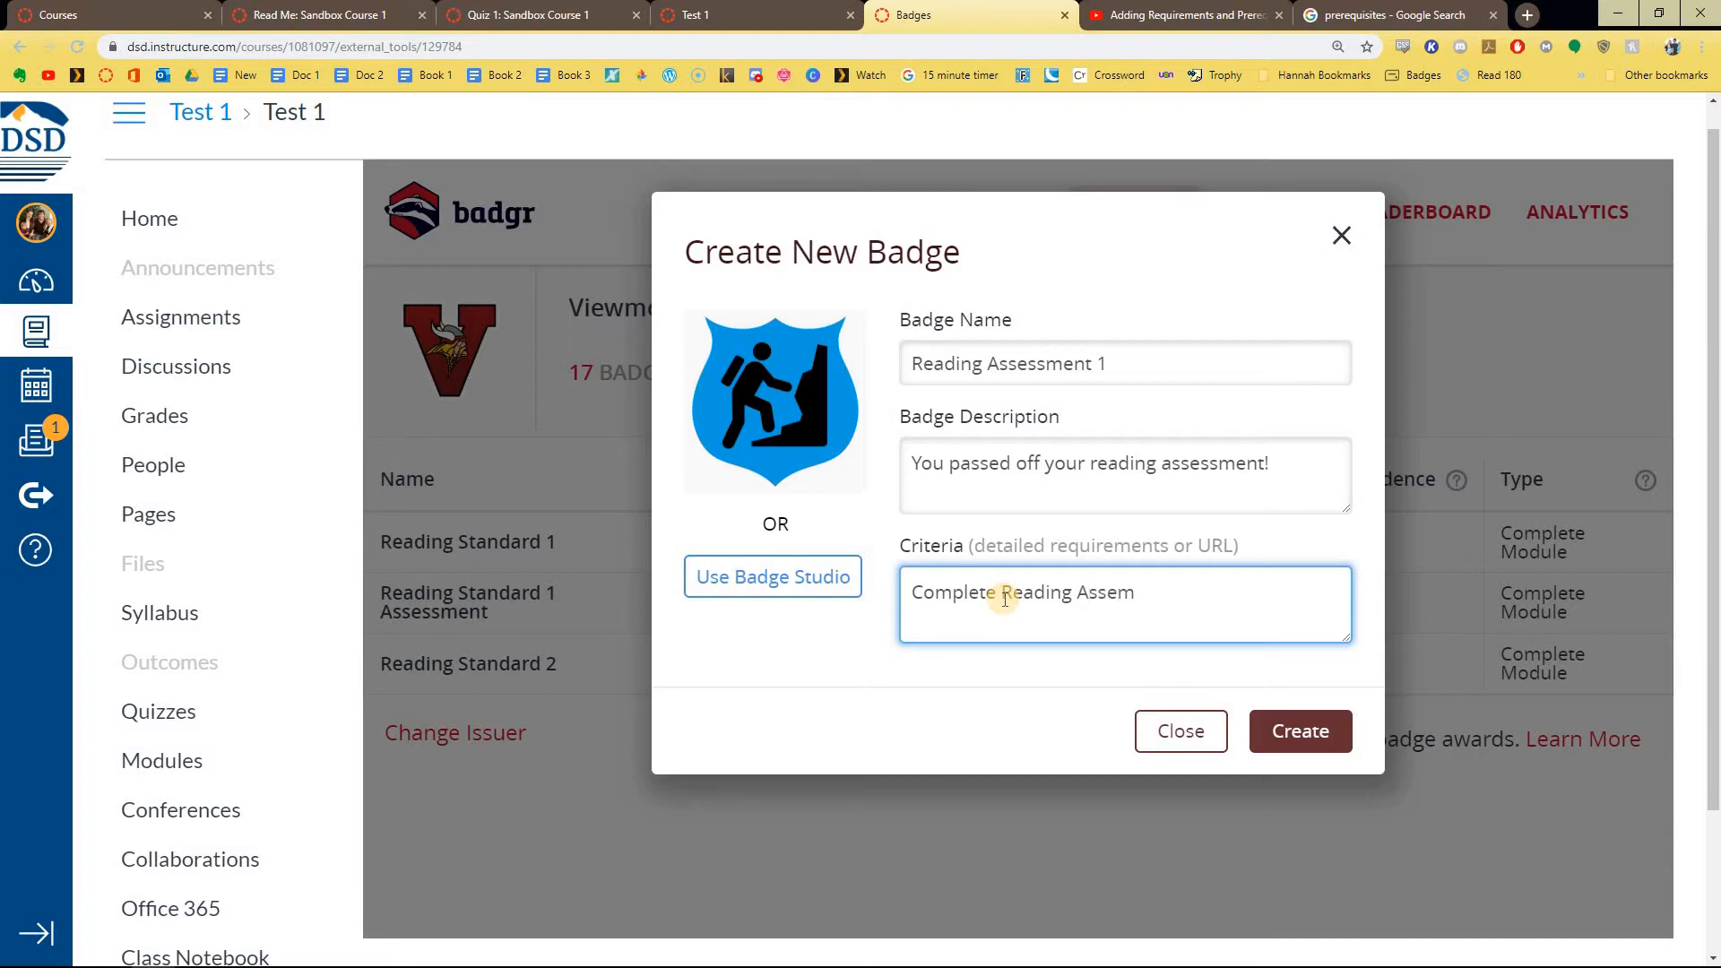
text(ssment 1.)
click(1295, 728)
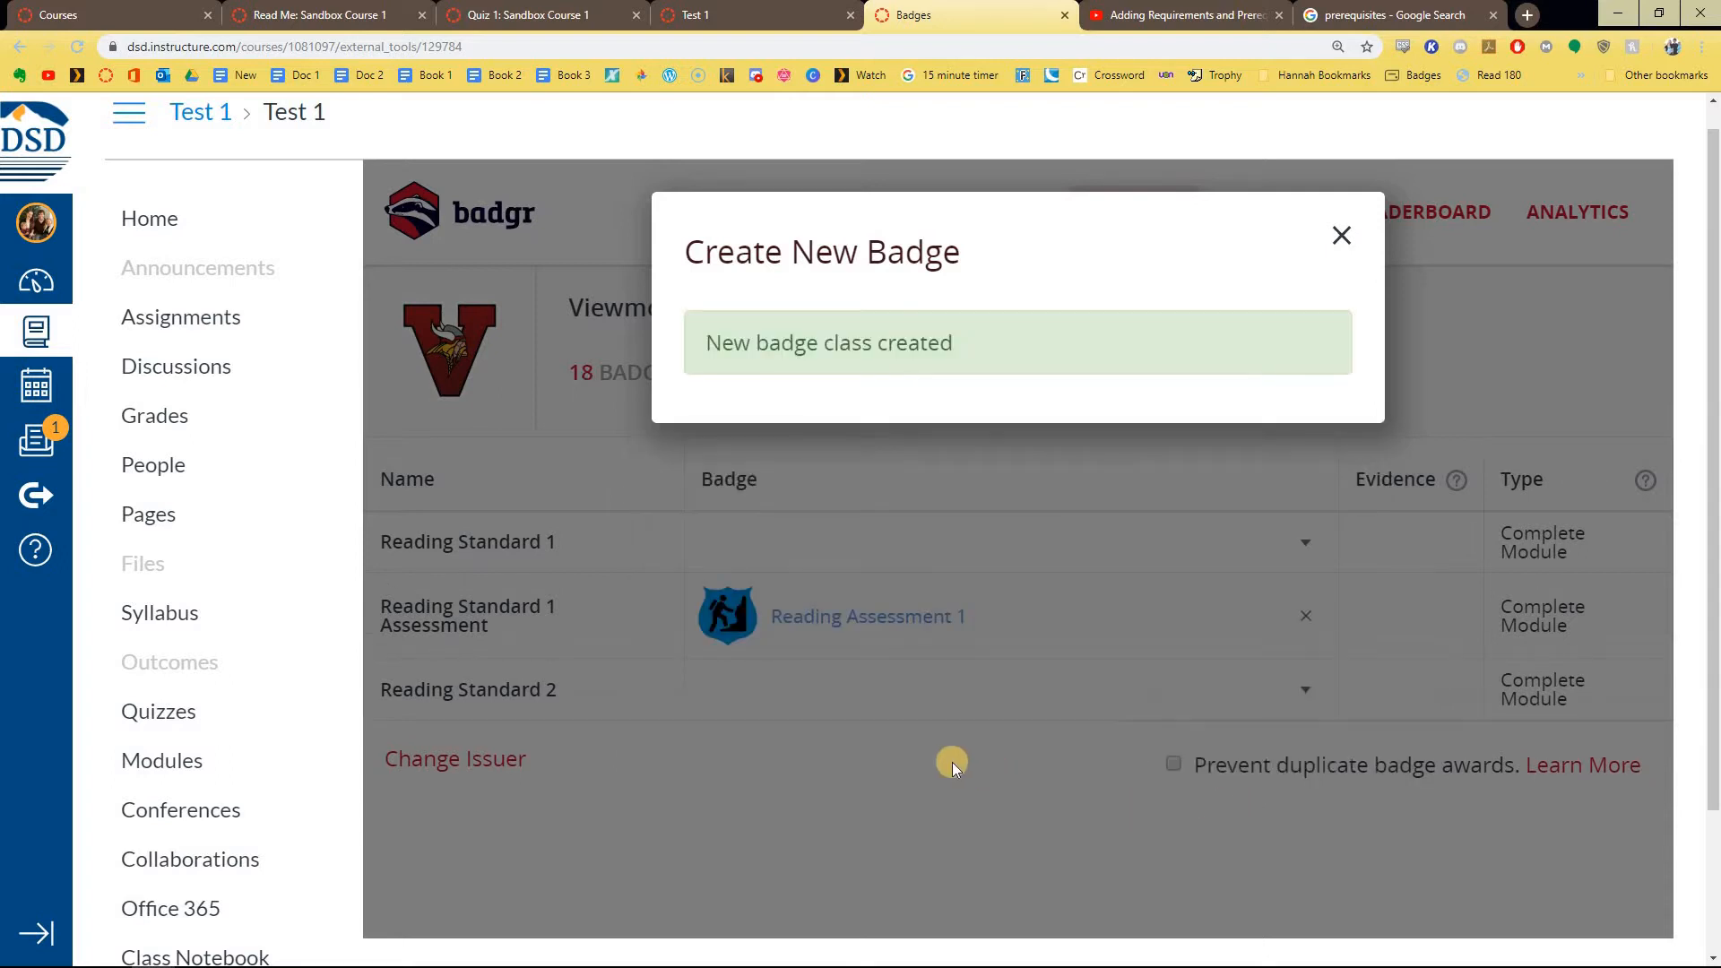
click(1342, 235)
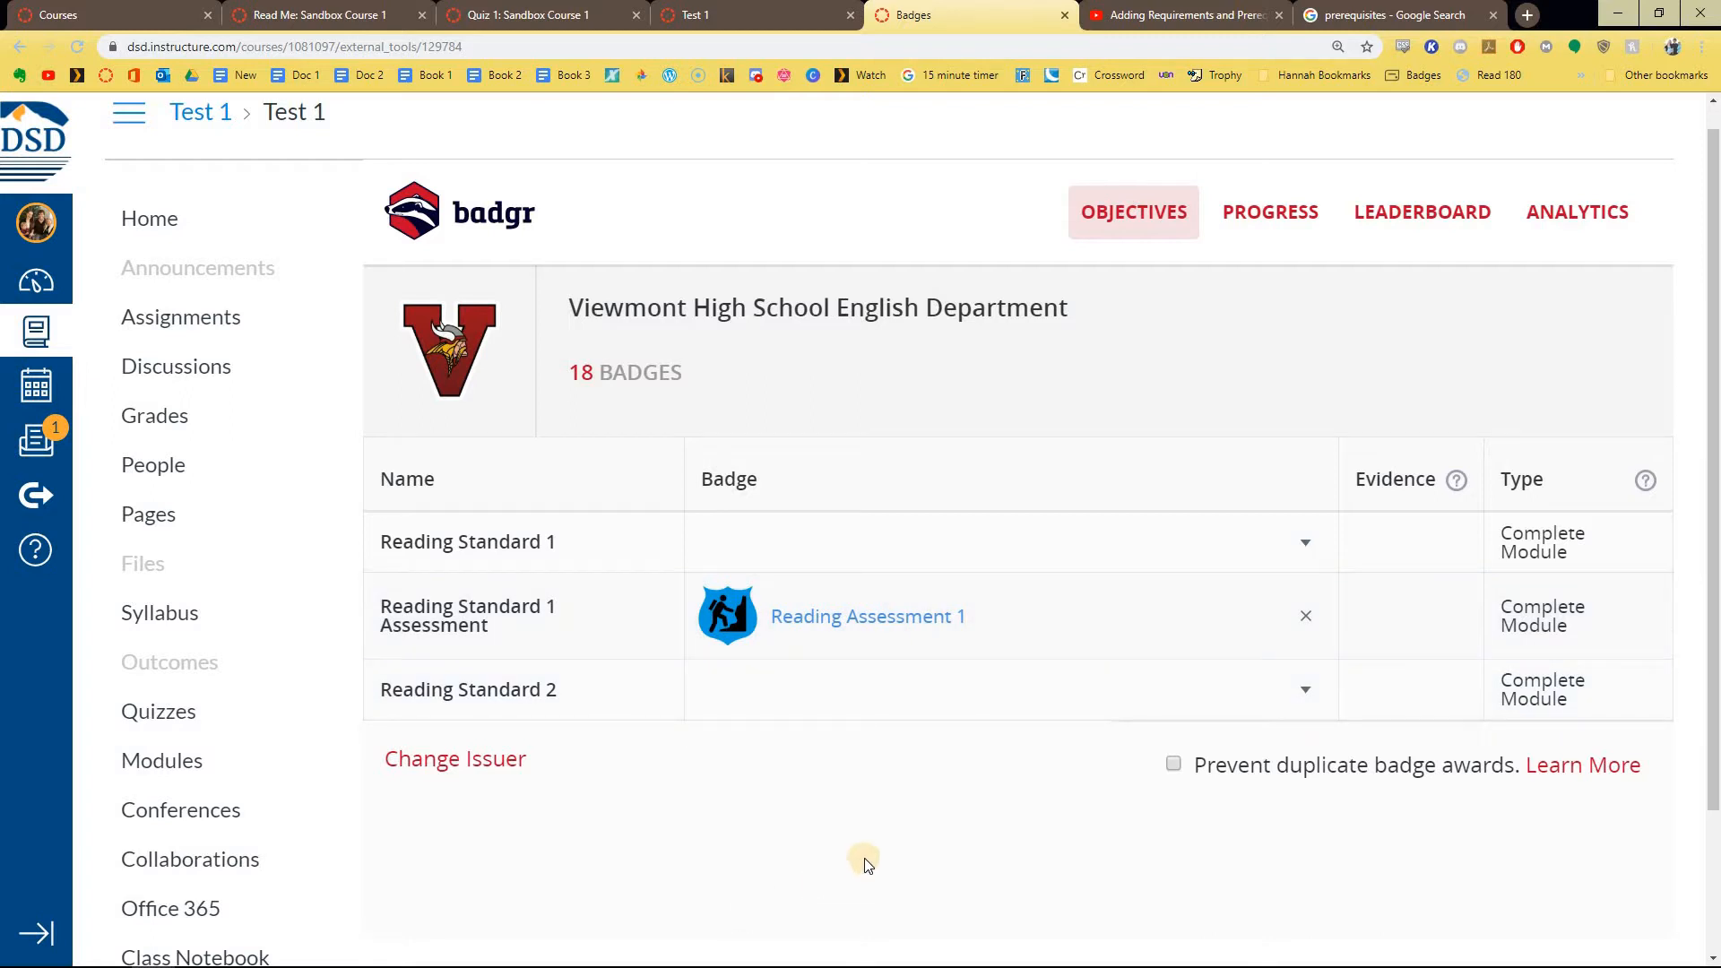
Step: Open the course home page in Student View and review the modules with their requirements and prerequisites
click(180, 222)
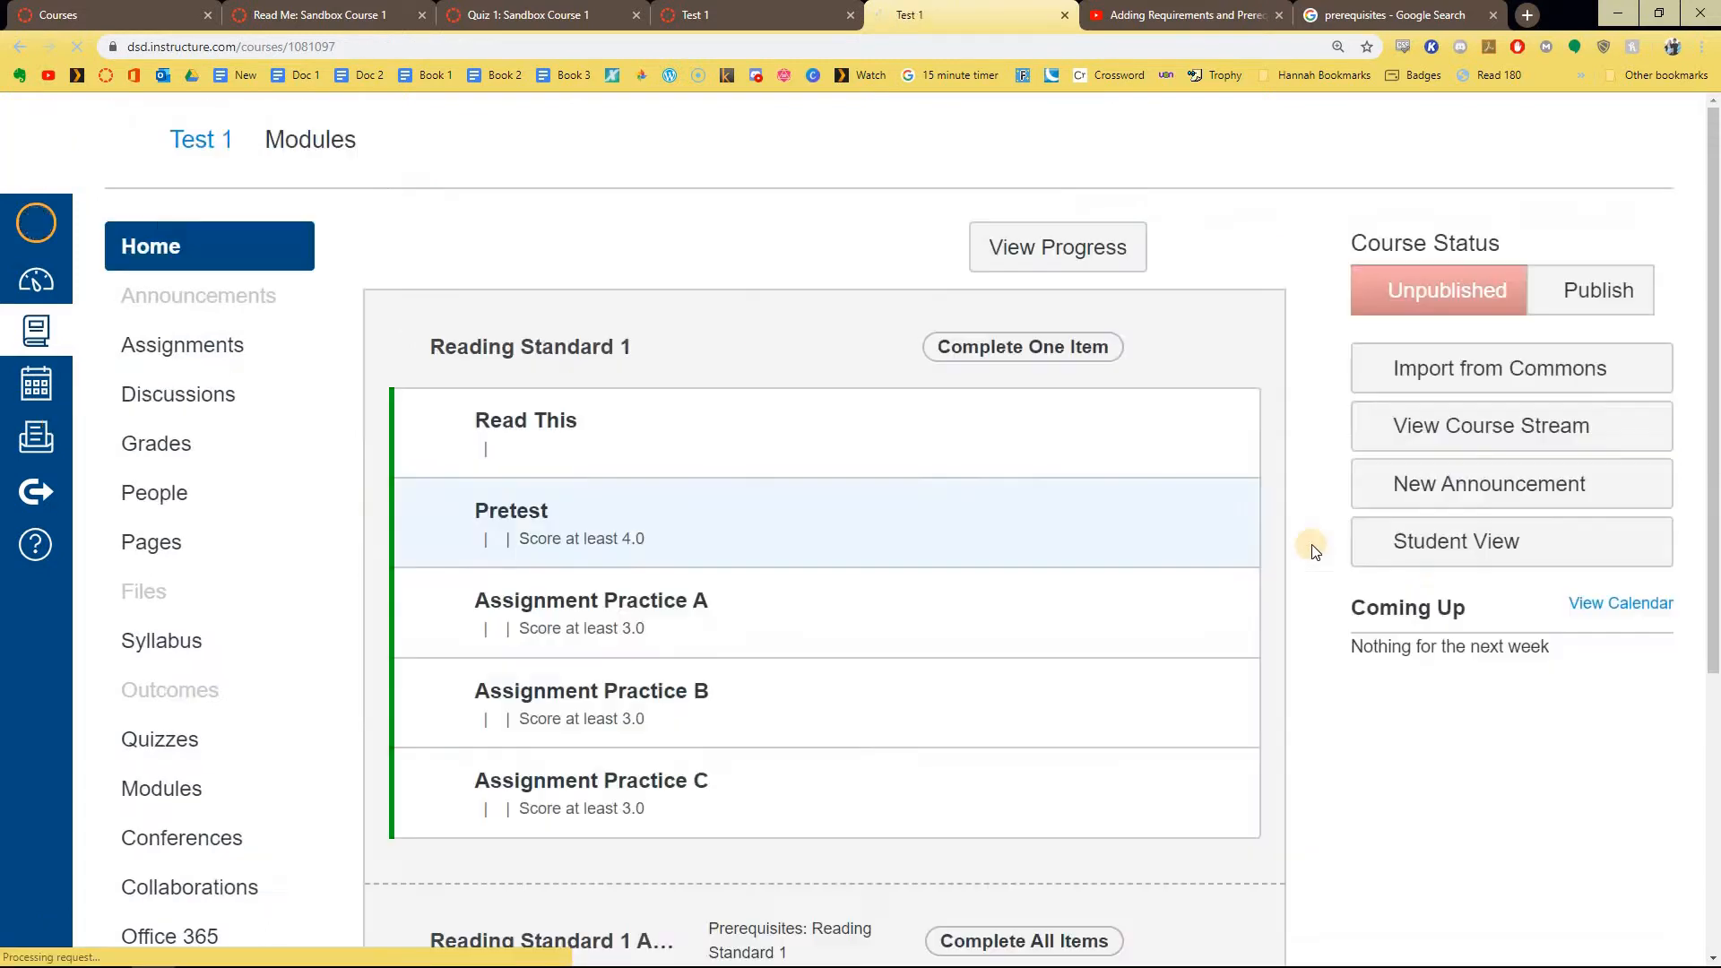
click(1437, 599)
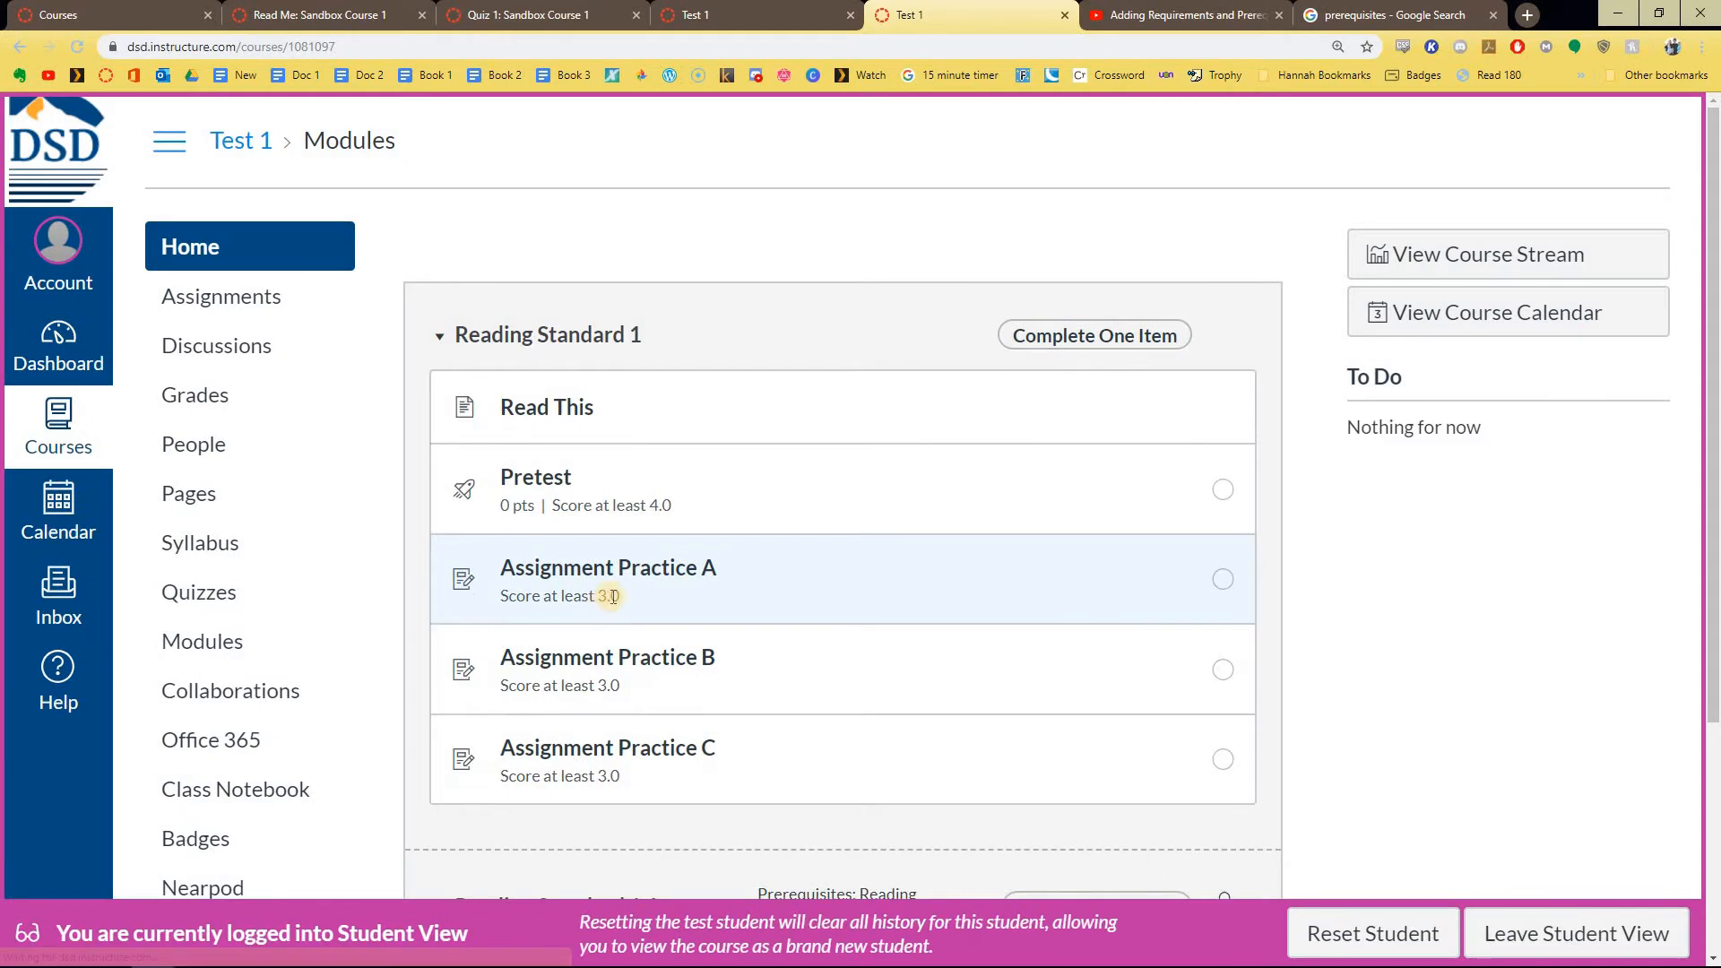
scroll(614, 597, down, 3)
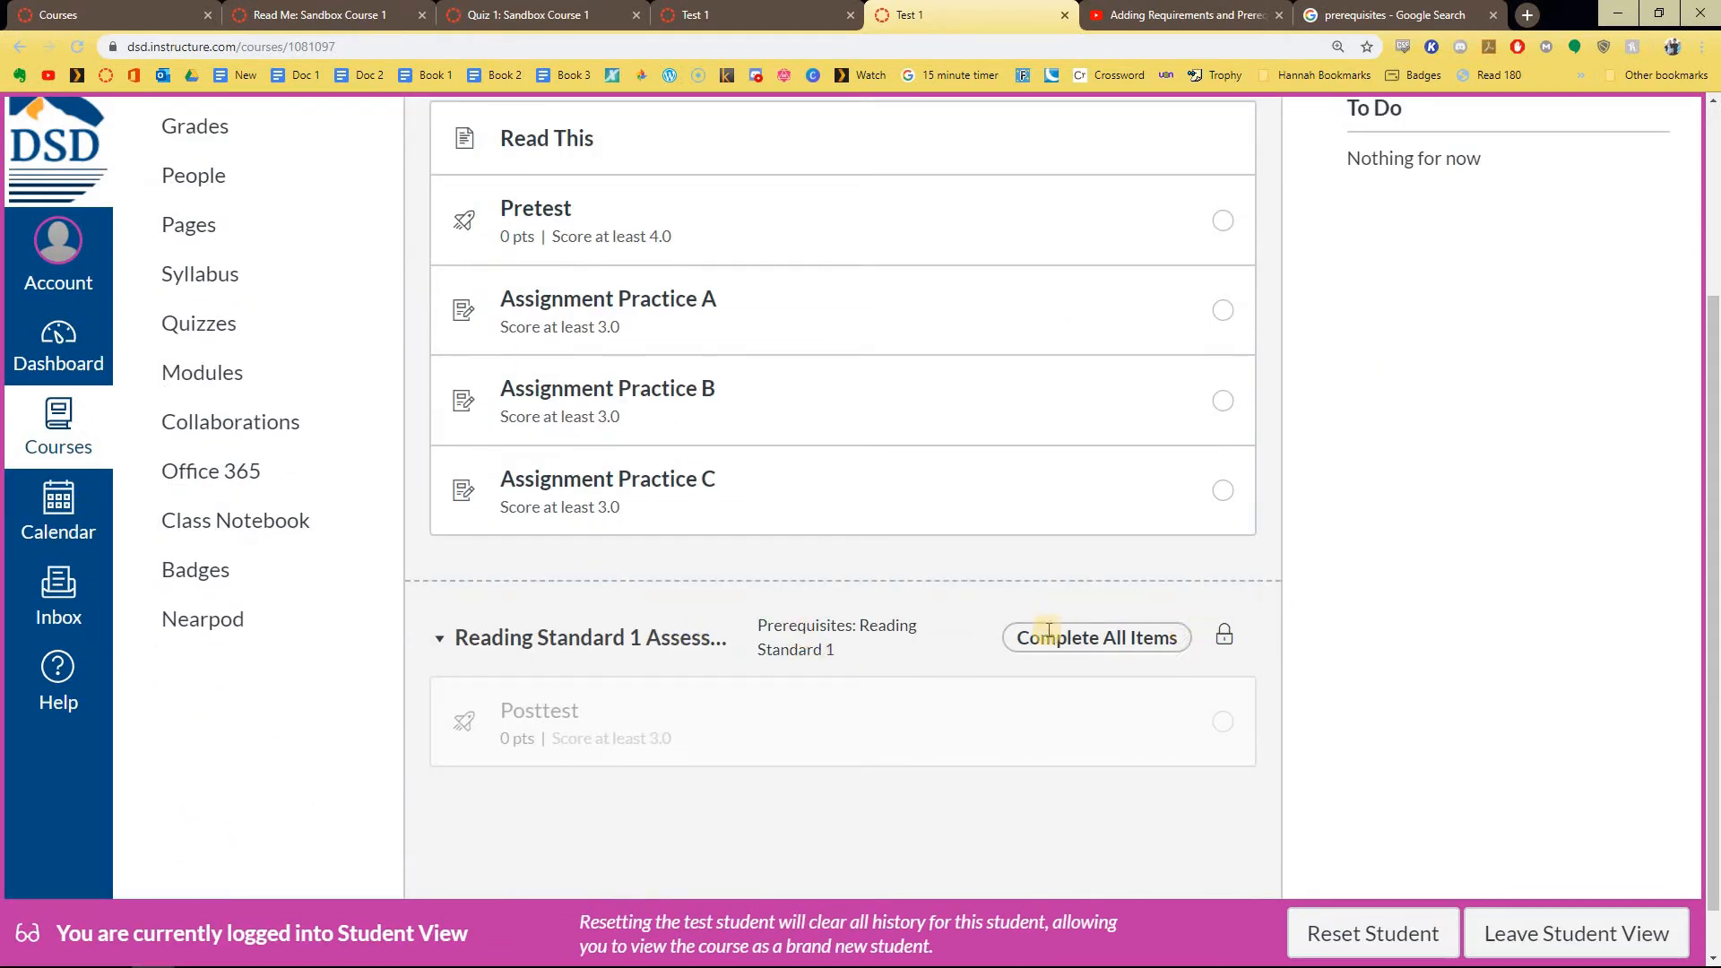
scroll(489, 639, up, 1)
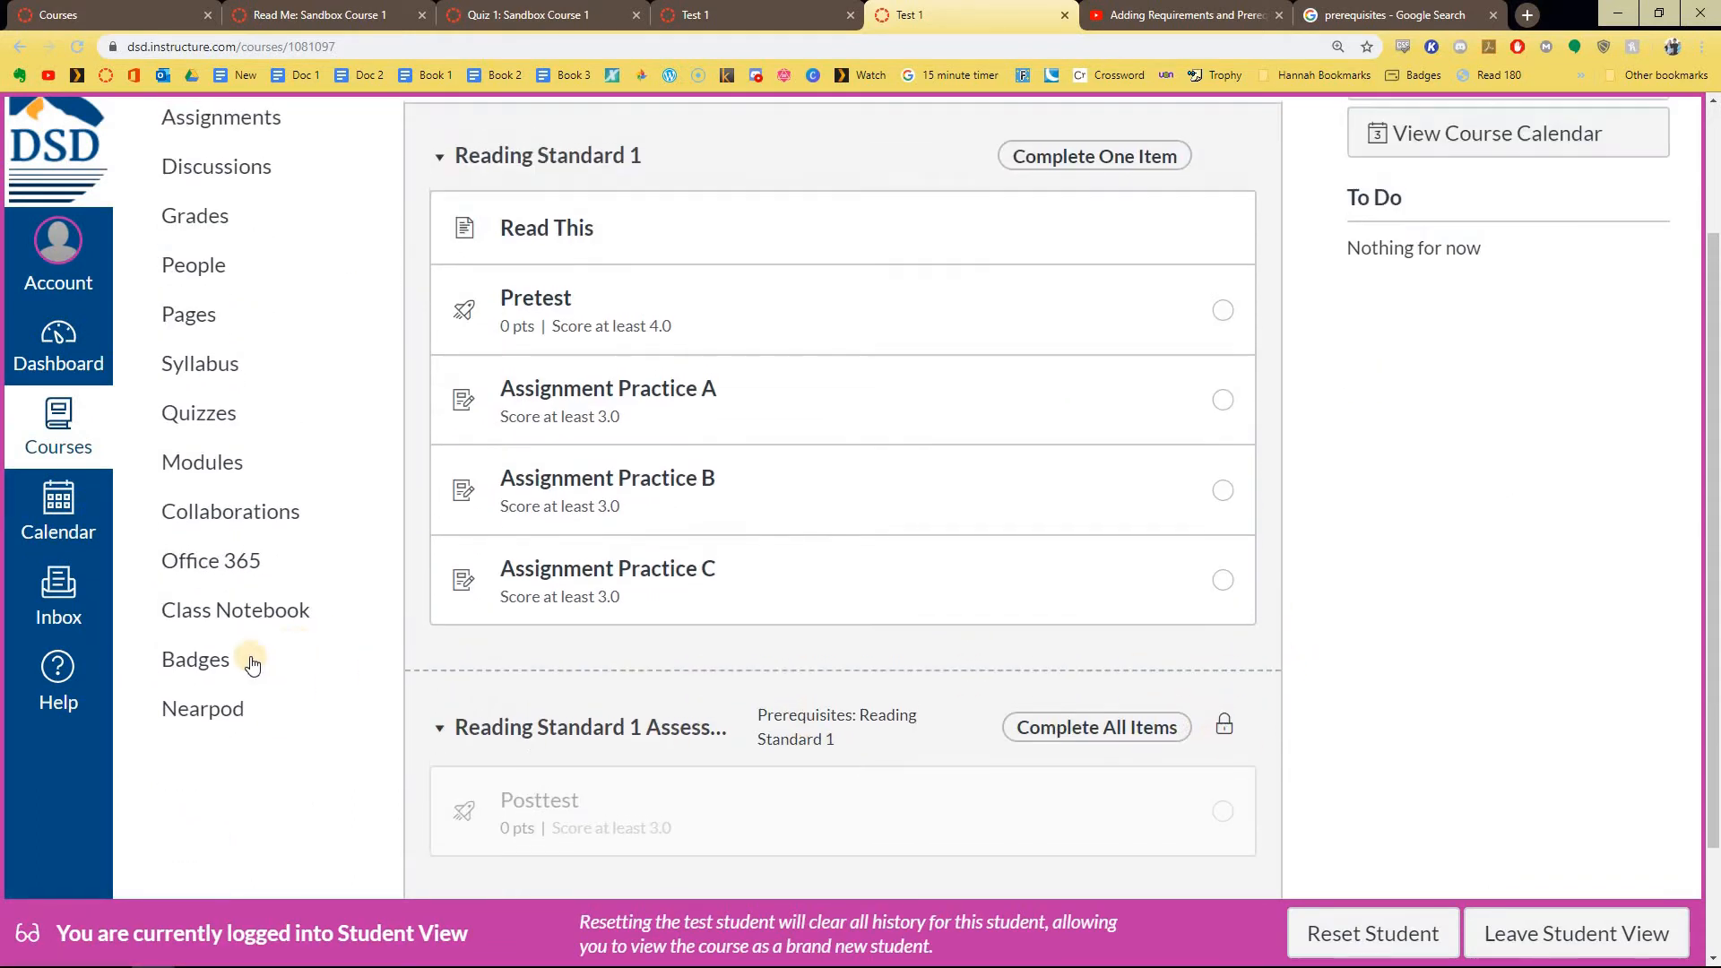
Step: View the student's badge page and check the details of the Reading Assessment 1 badge
click(220, 662)
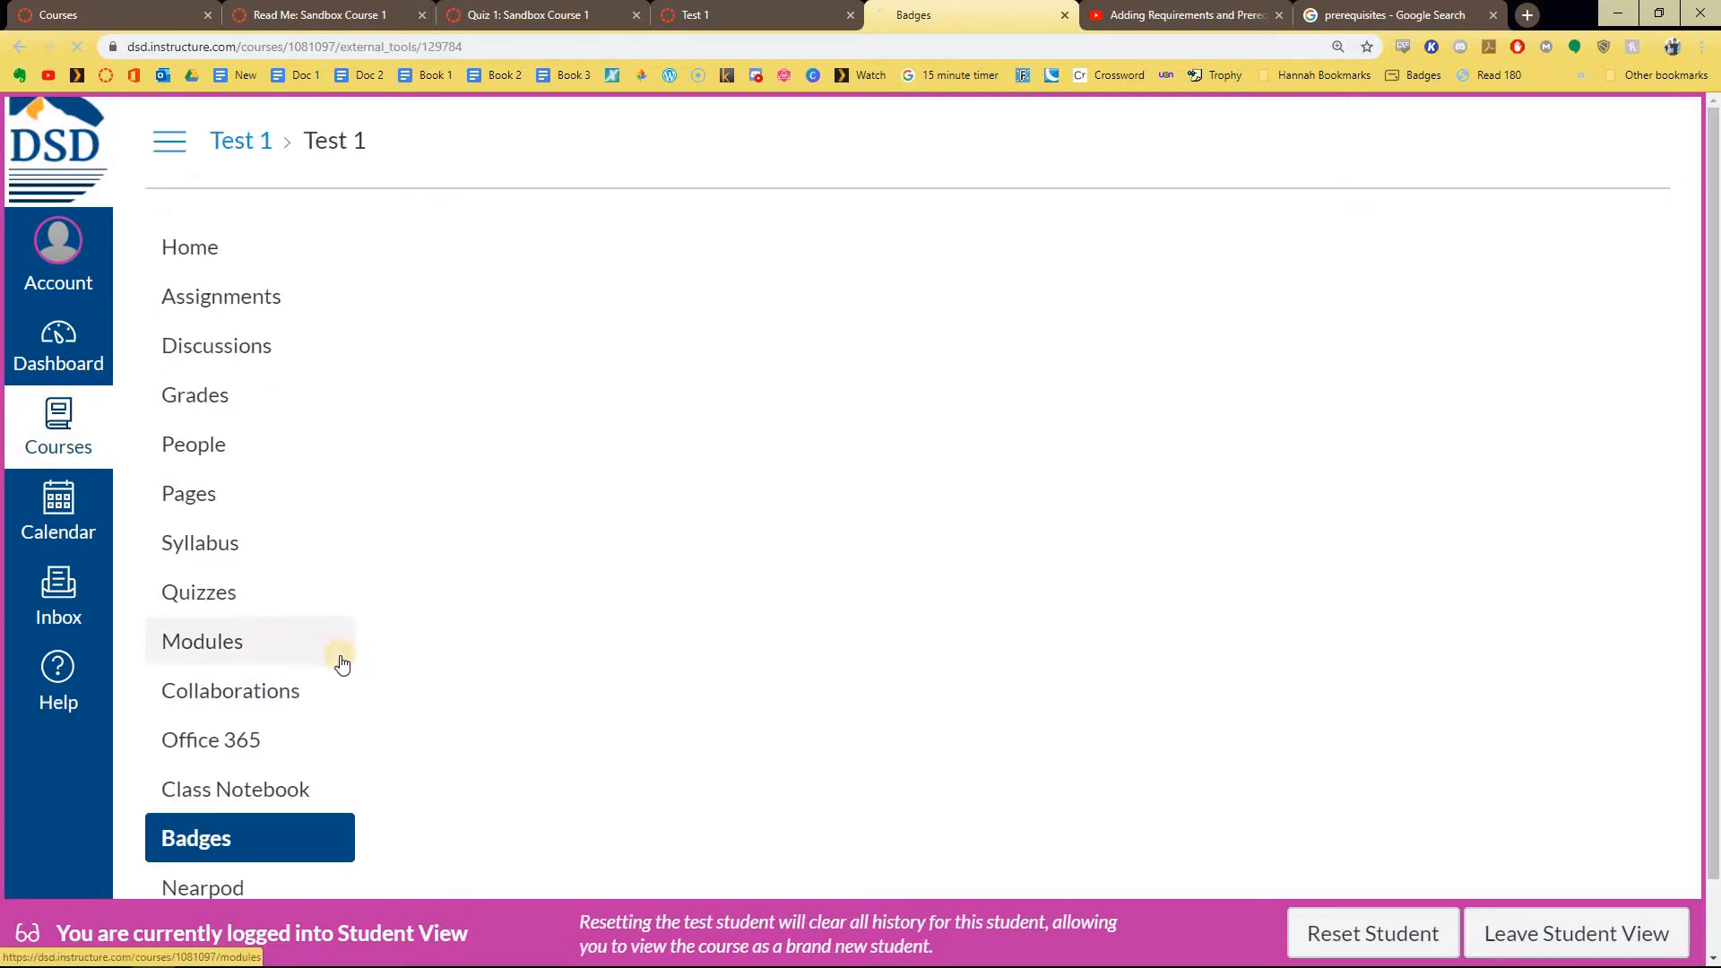
scroll(492, 654, down, 1)
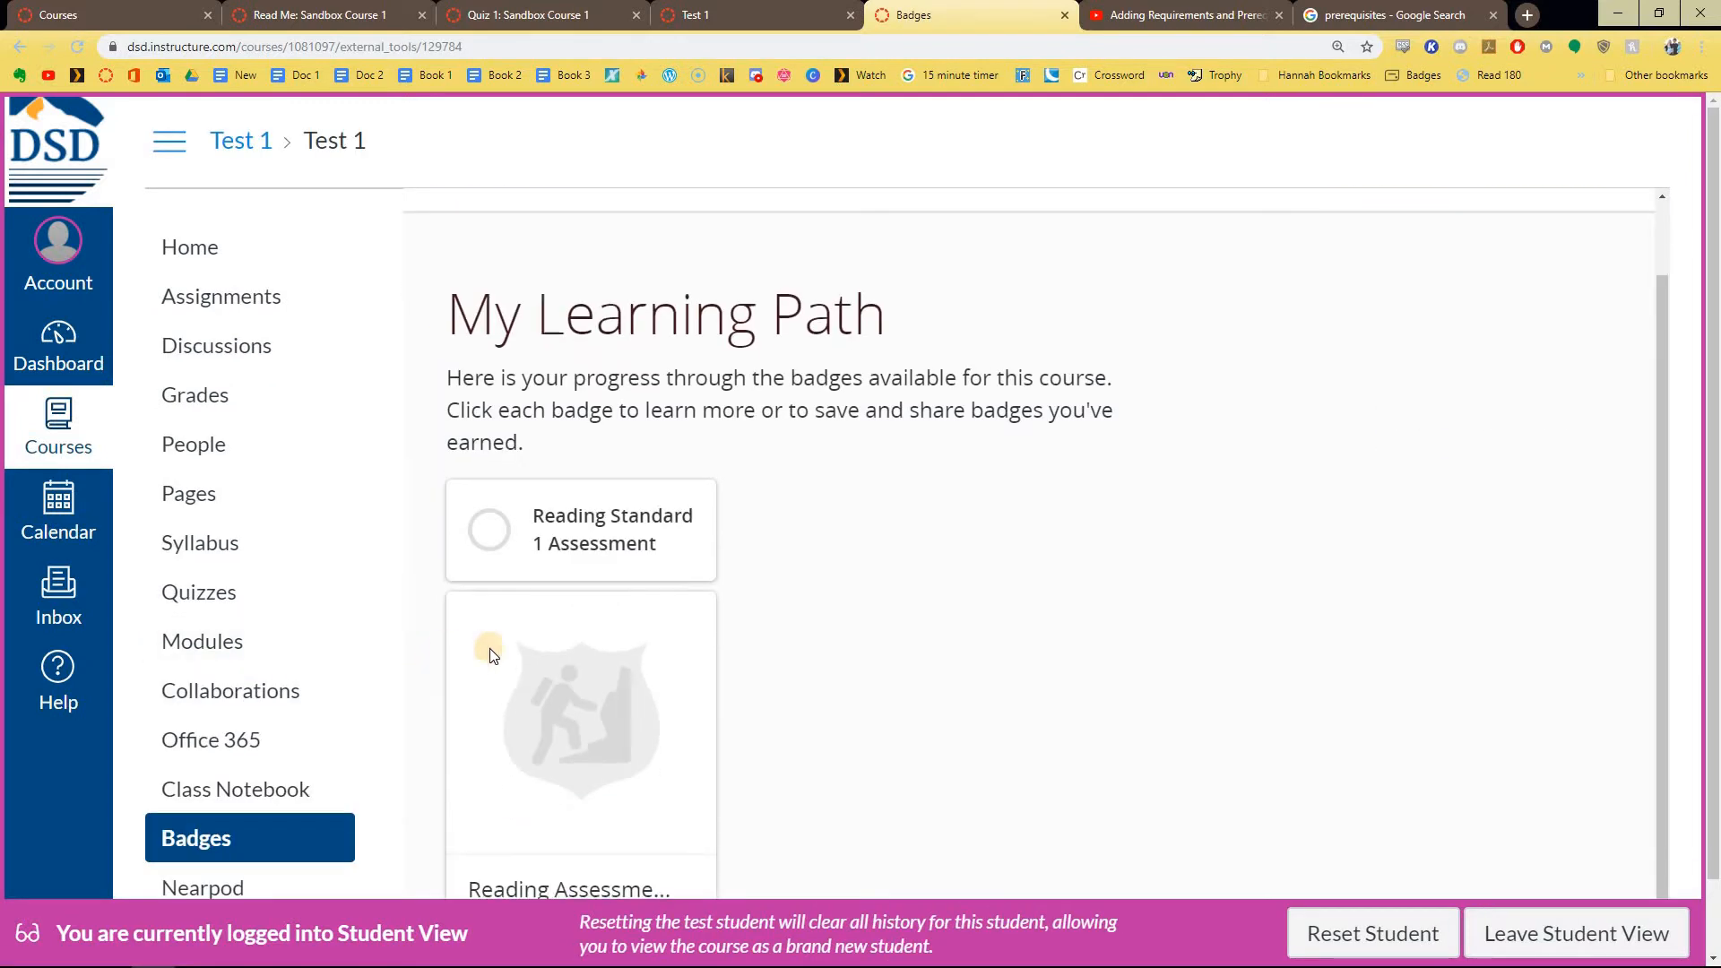
scroll(957, 696, down, 1)
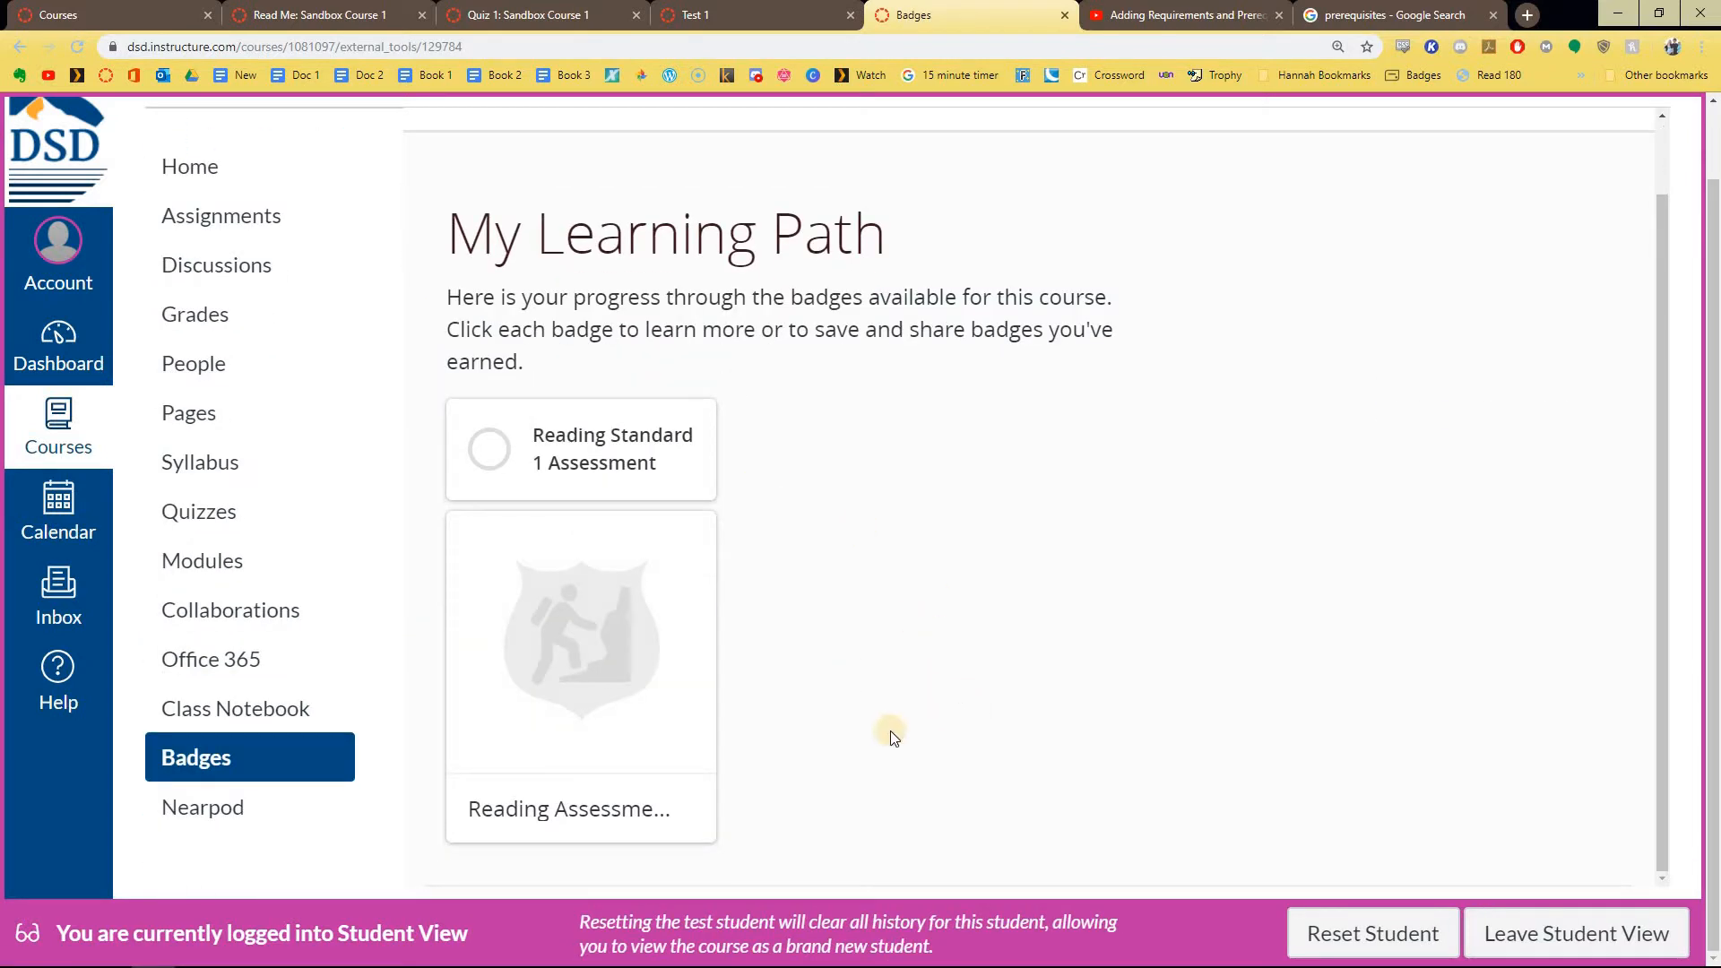
mouse_move(637, 617)
click(599, 653)
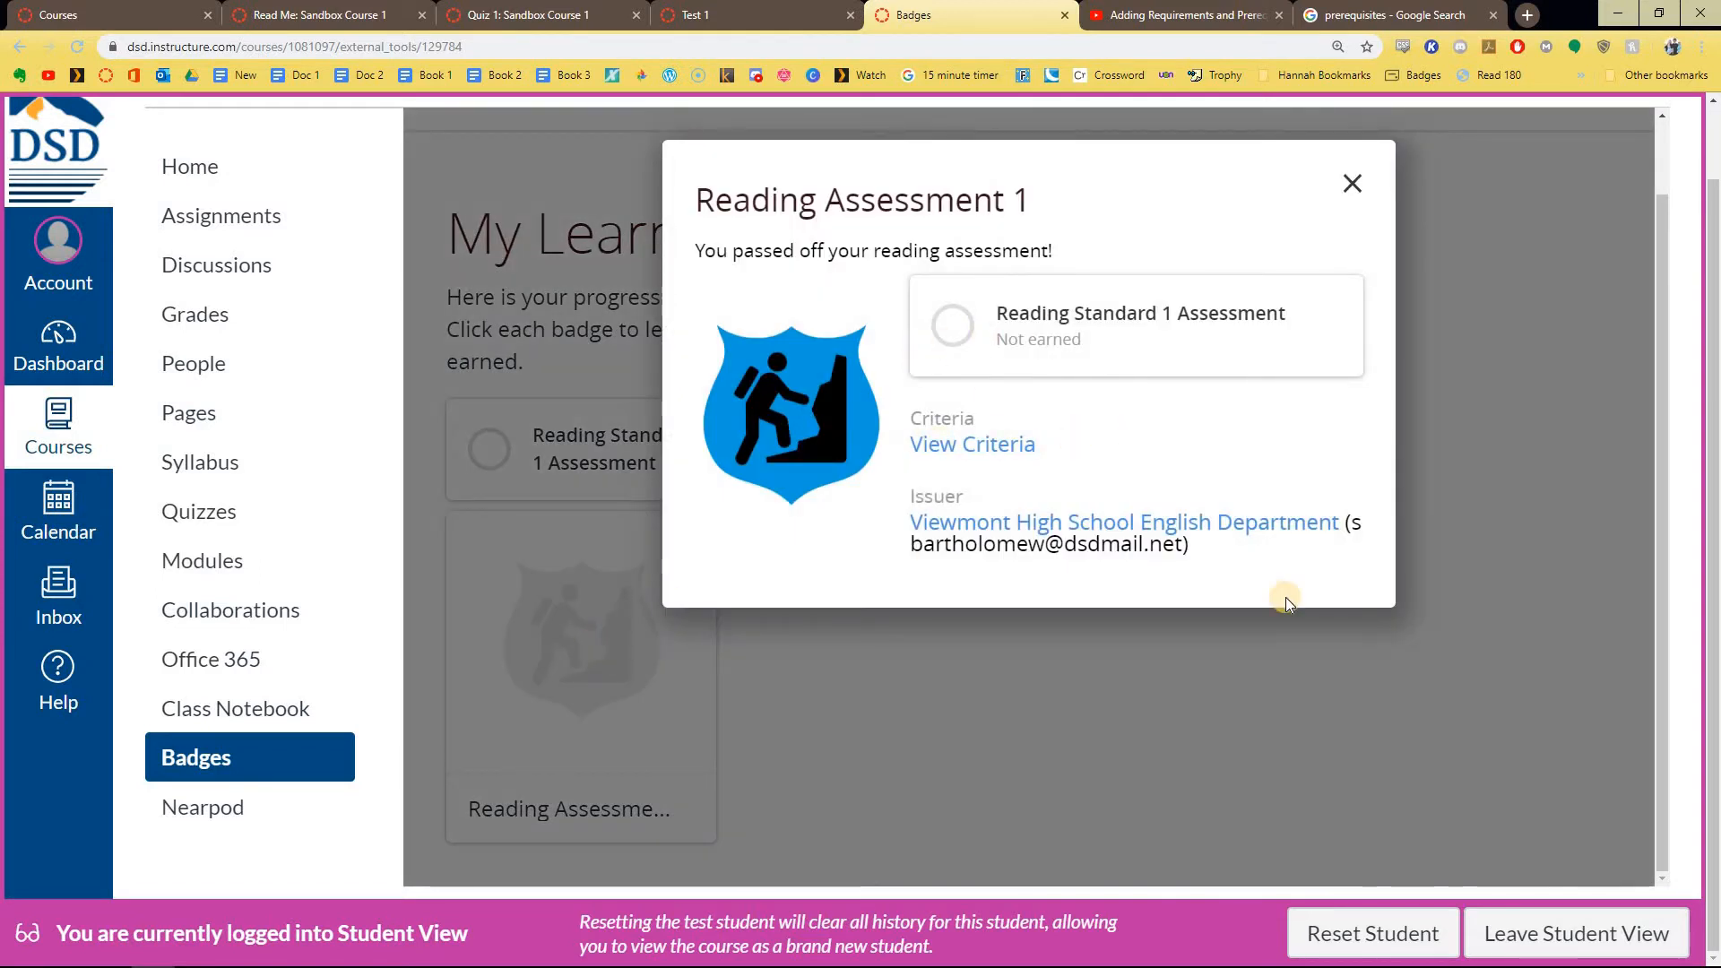
click(1352, 183)
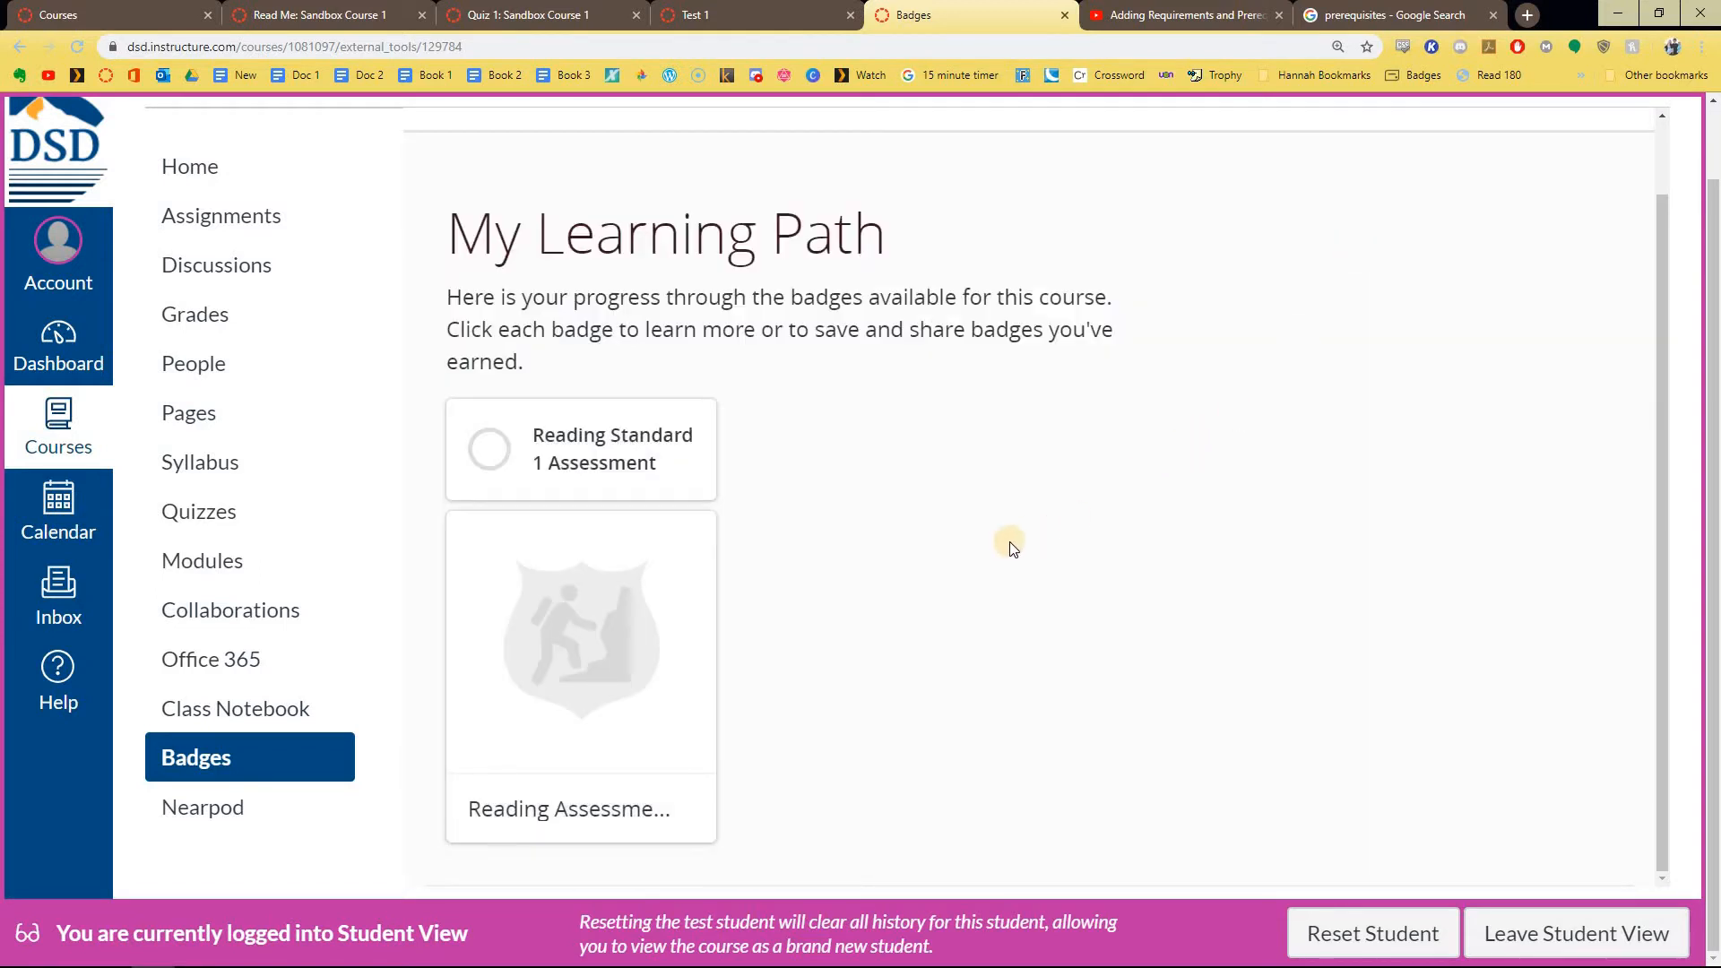
Step: Return to the course home page, review the module requirements as a student and leave Student View
scroll(931, 617, up, 1)
click(222, 174)
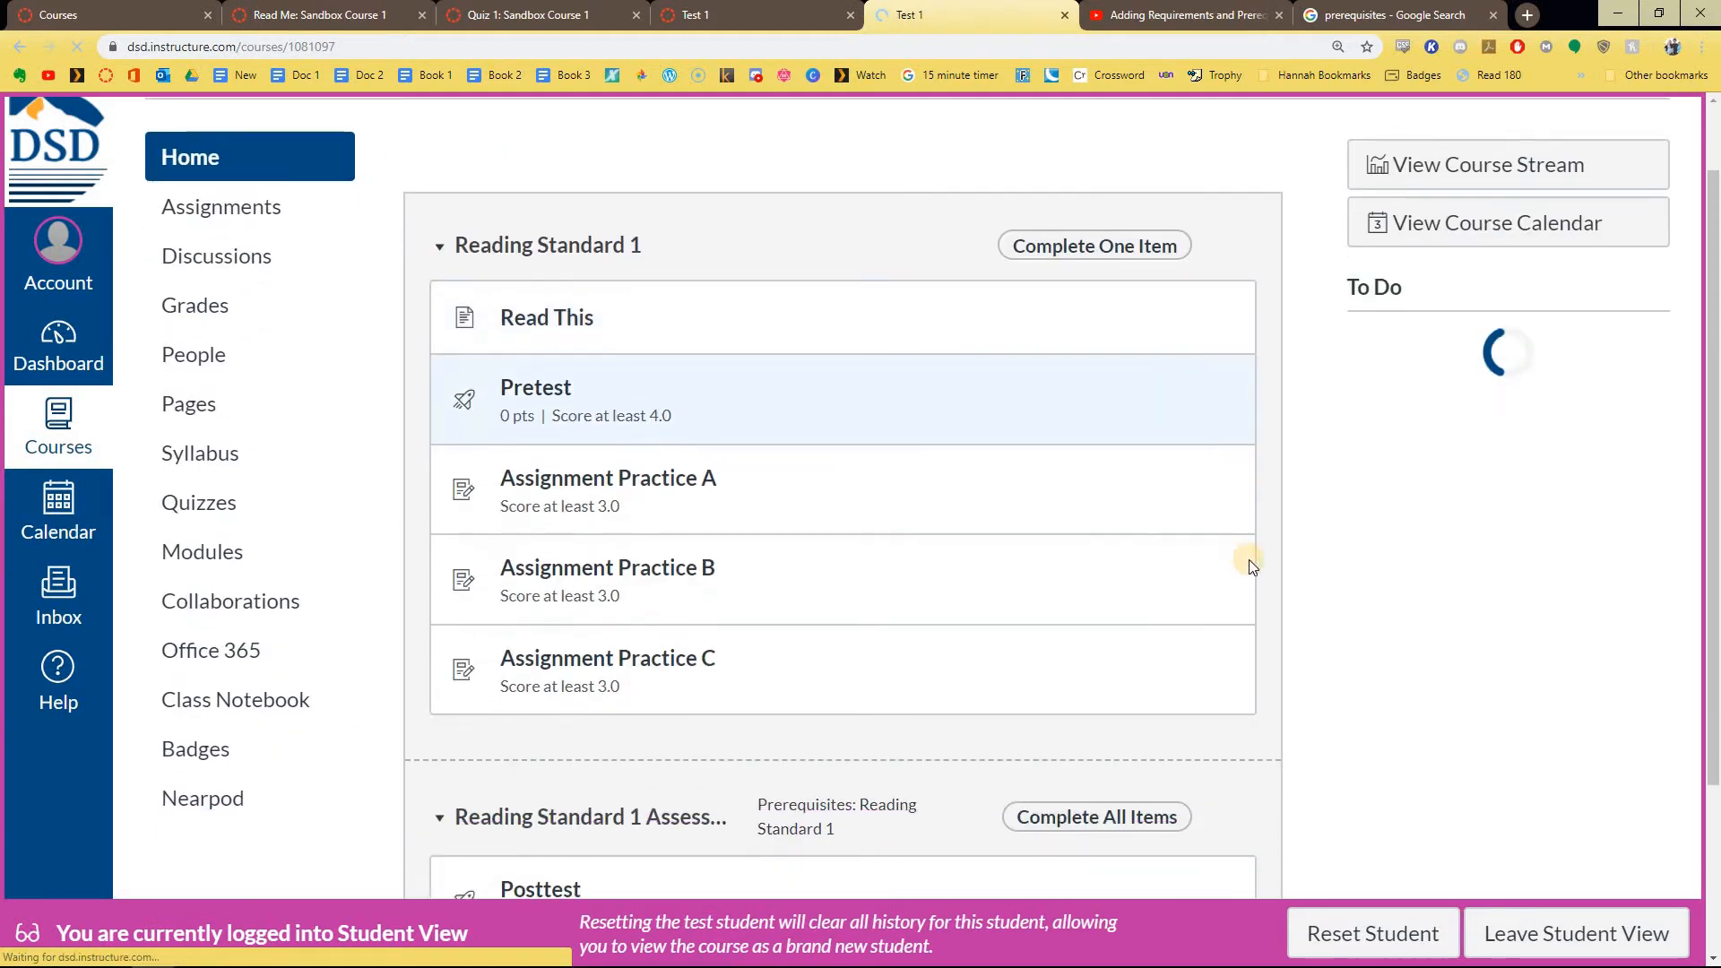
scroll(1249, 559, down, 3)
scroll(1250, 560, down, 1)
scroll(1153, 605, up, 4)
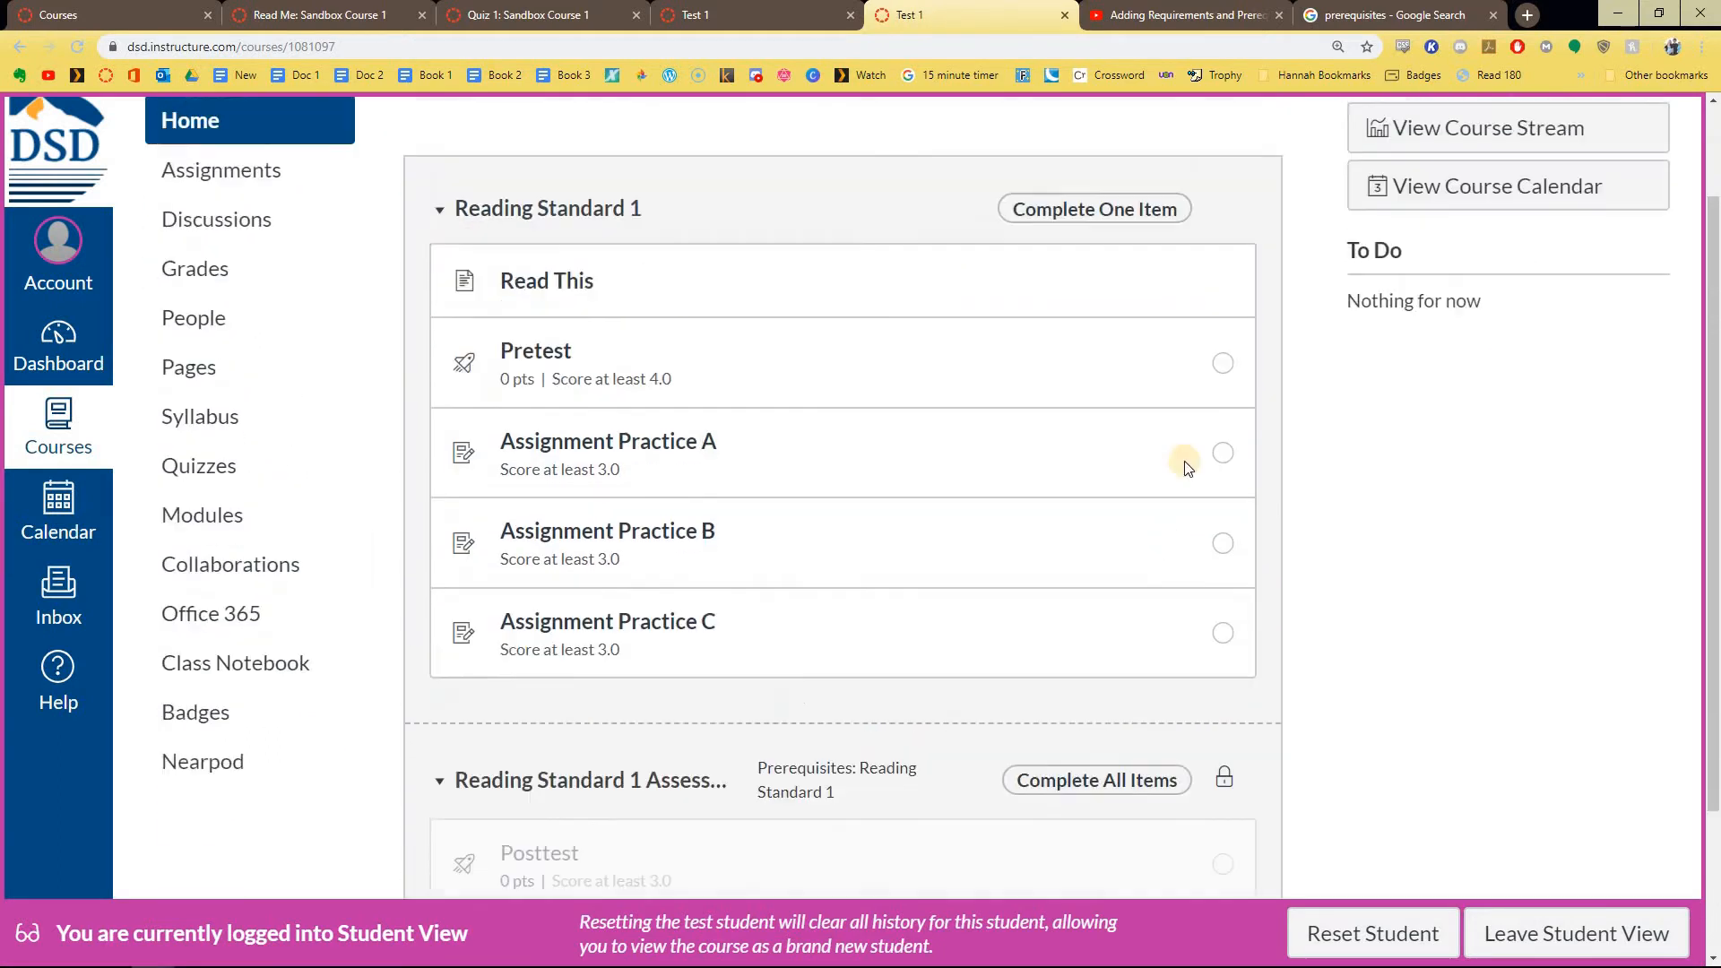
click(1527, 907)
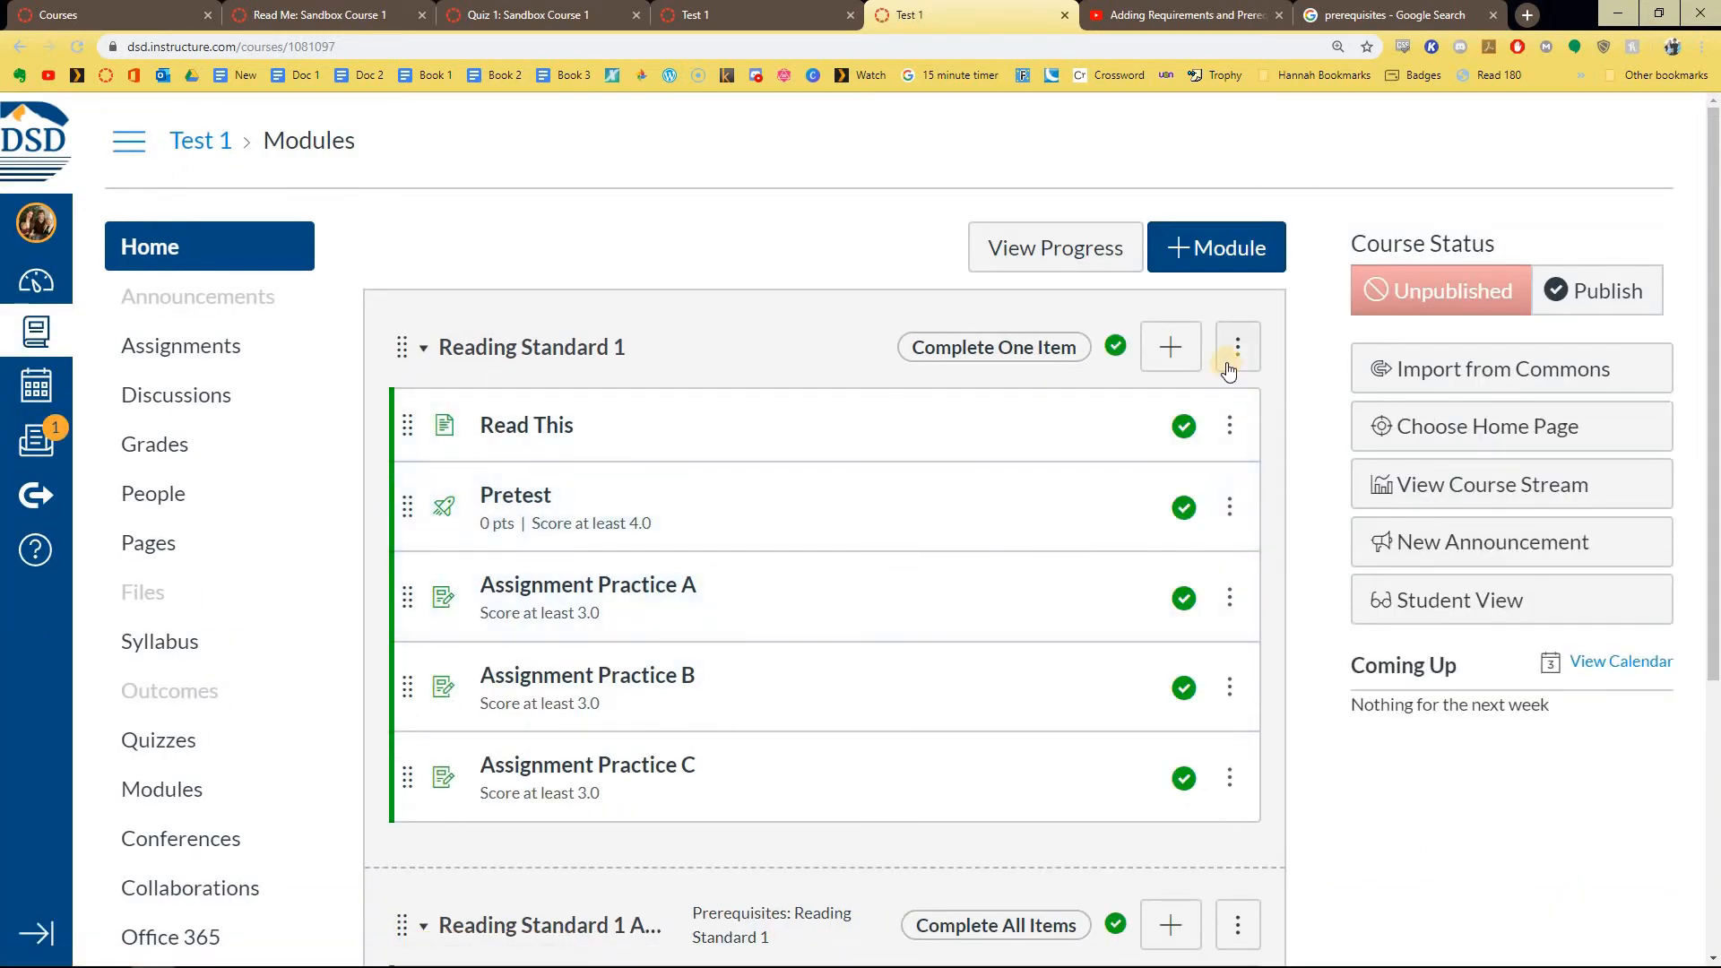
Step: Review the prerequisite and Posttest score requirement in the Reading Standard 1 Assessment module settings, and update the module
scroll(1283, 615, down, 4)
click(1237, 566)
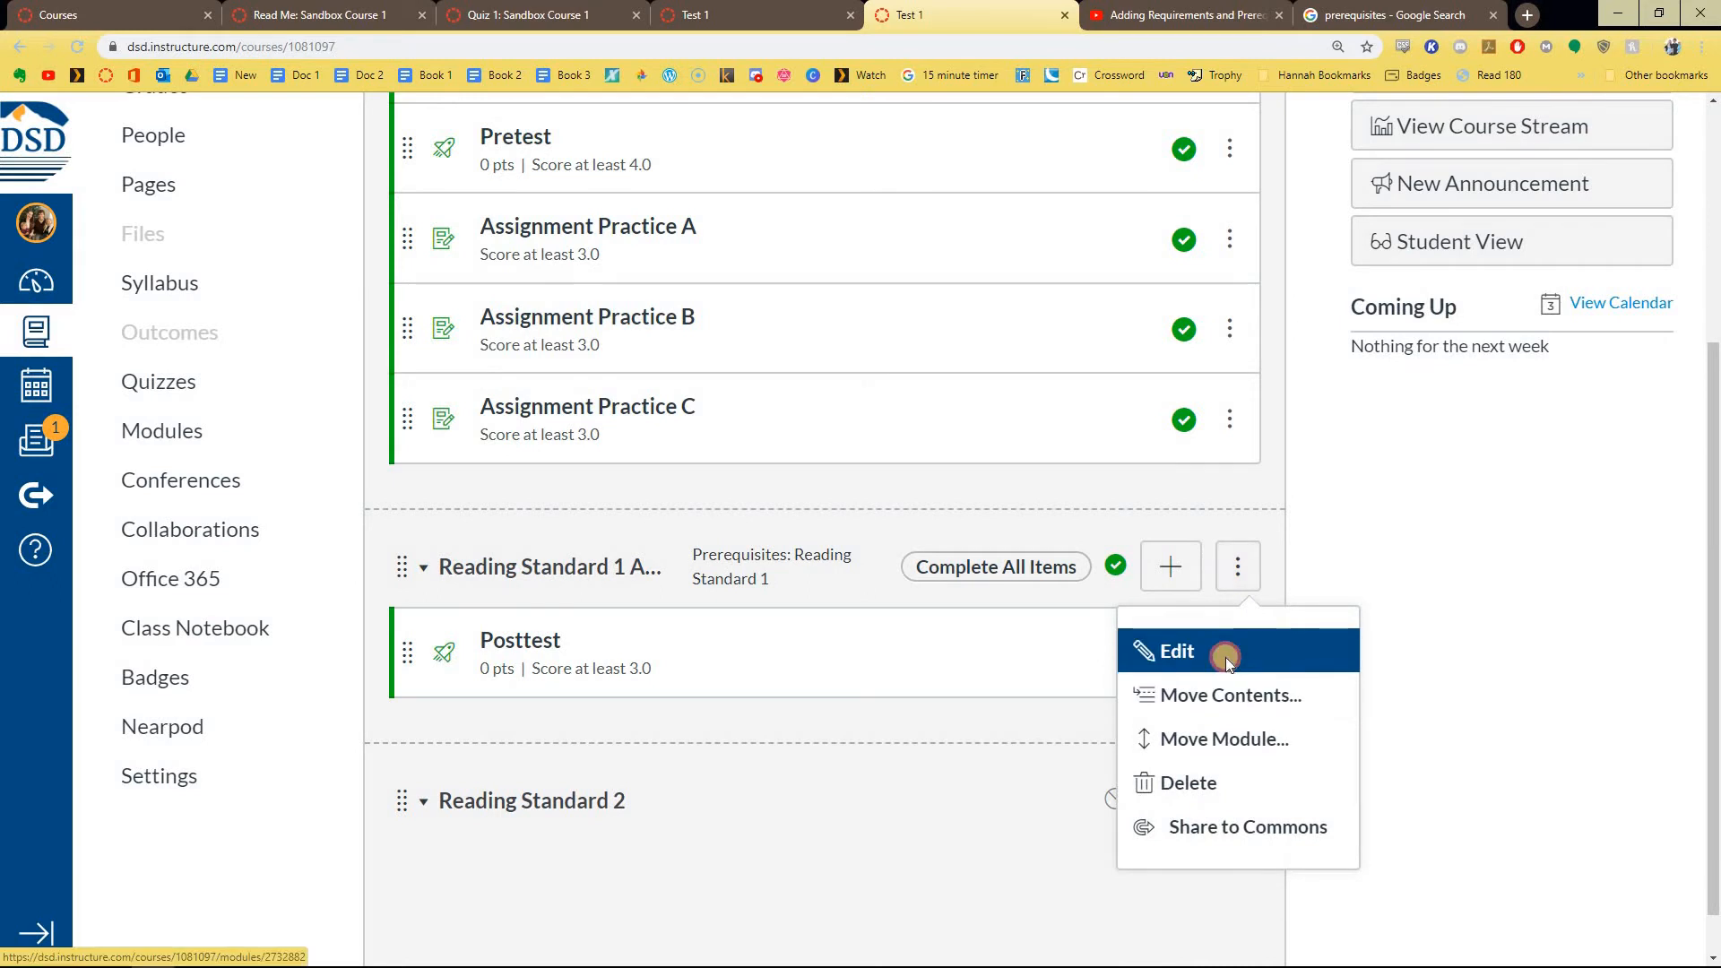
click(1225, 660)
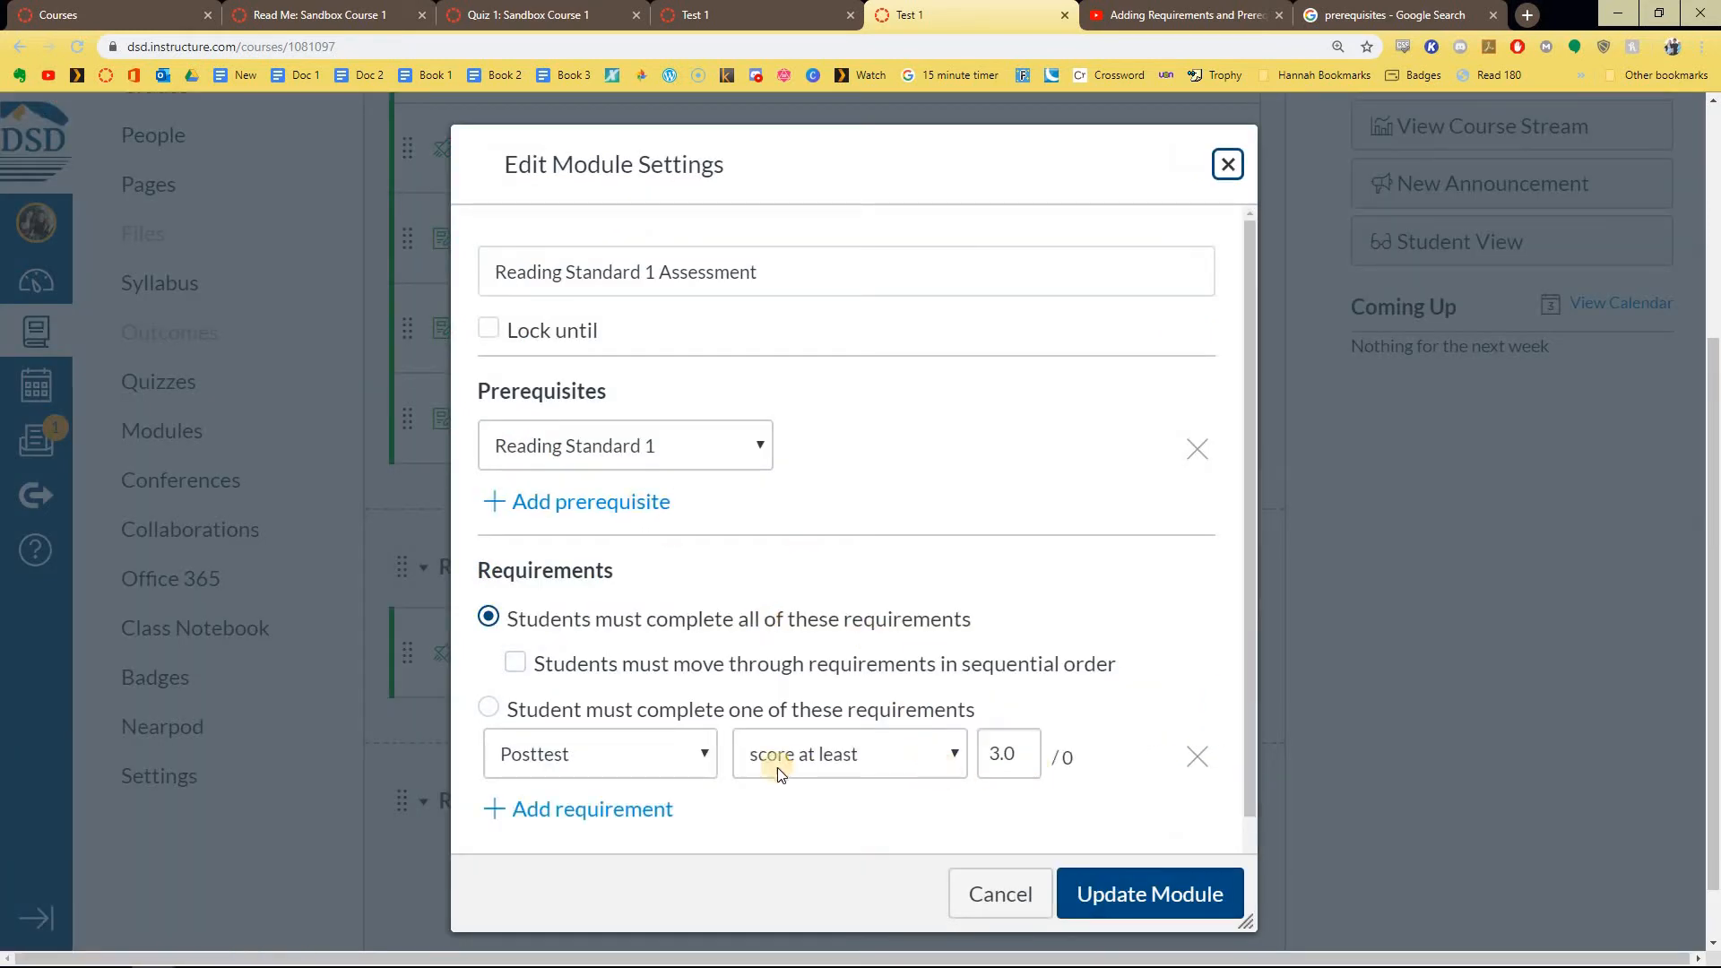
click(1096, 893)
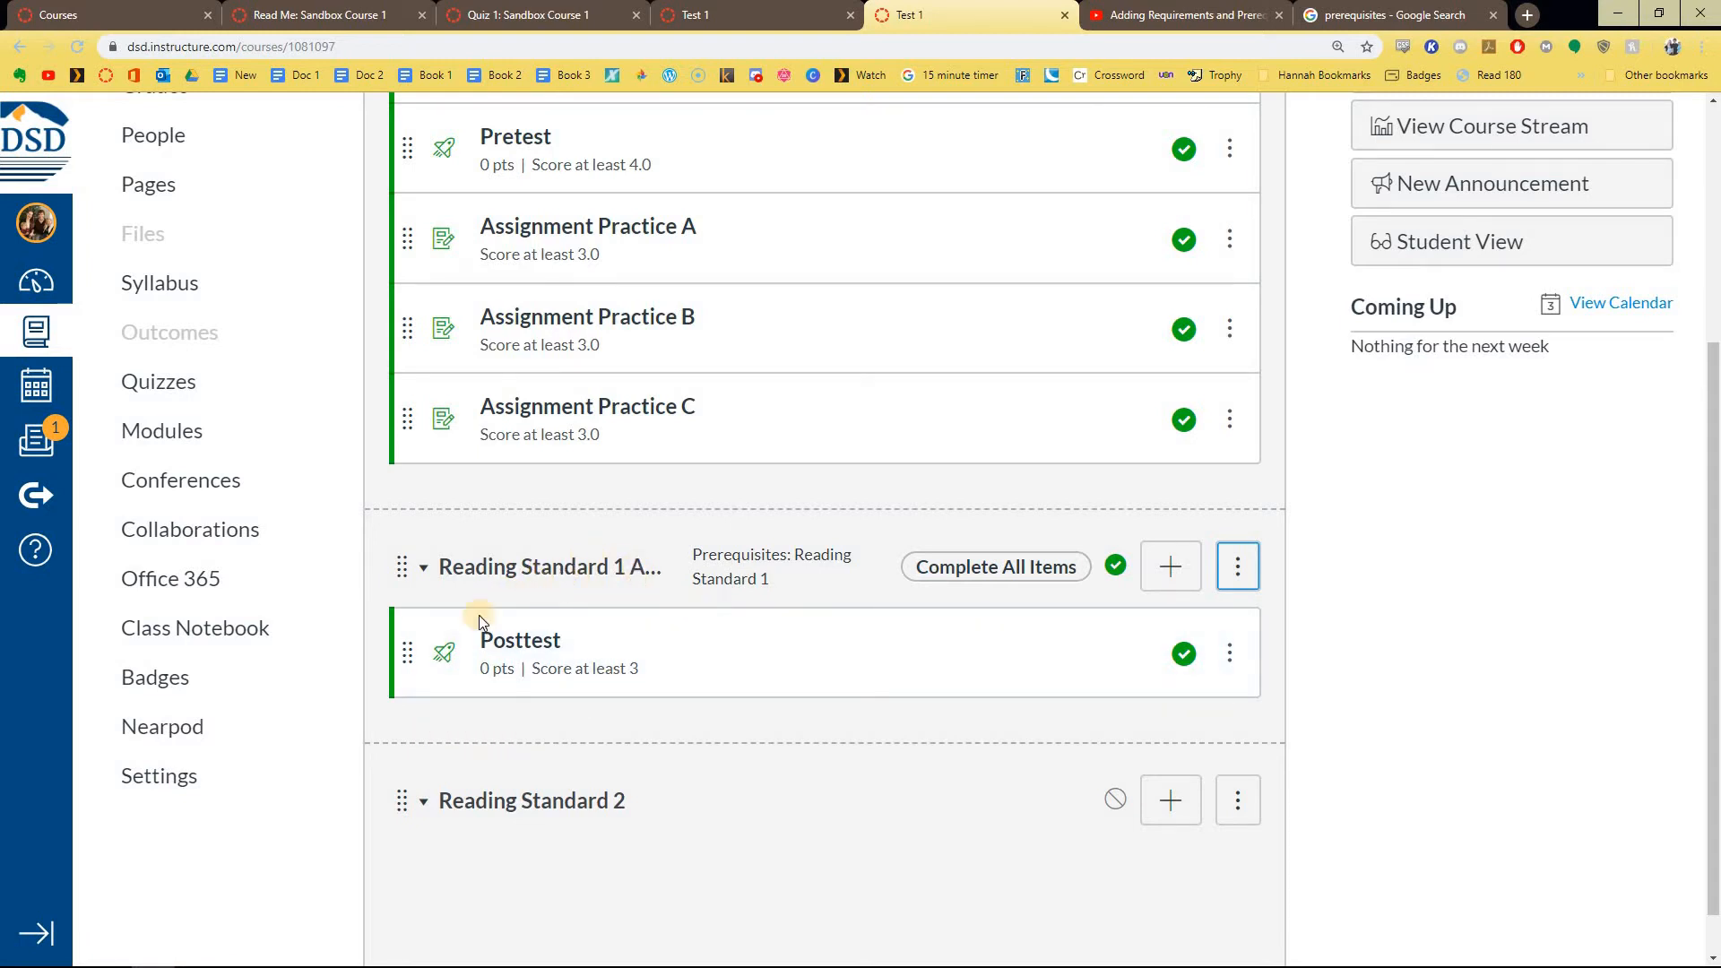
Step: Enable the leaderboard on the course's Badgr badge page and open its search field
click(224, 696)
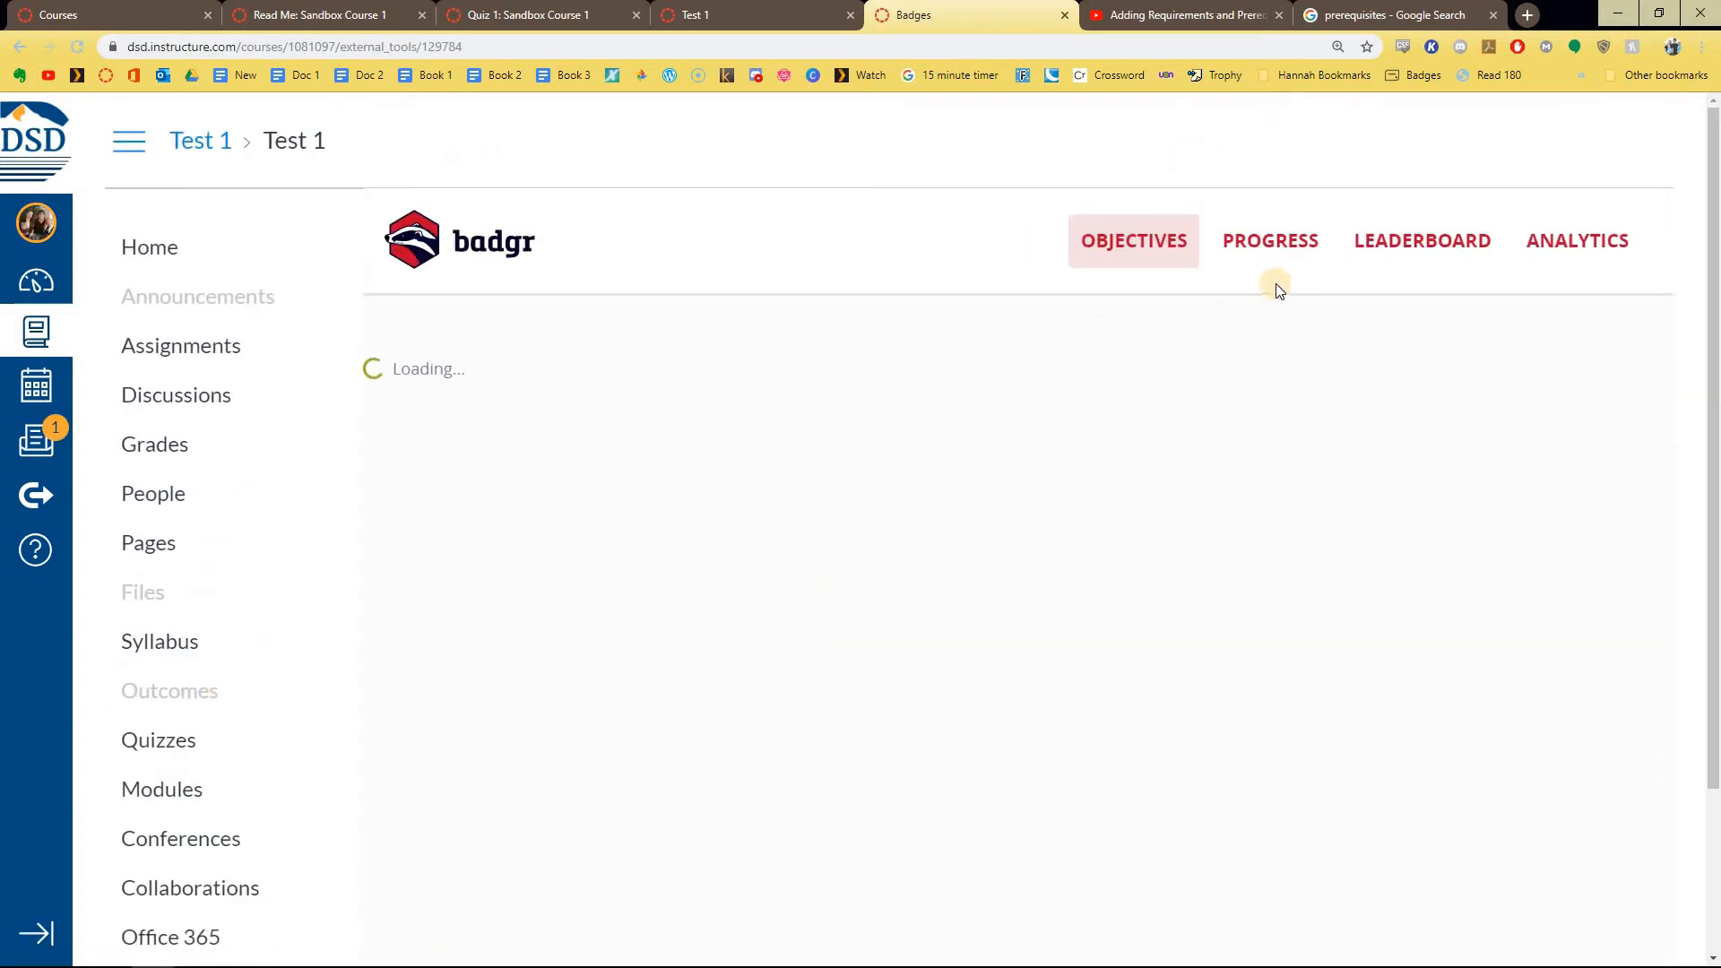
click(1426, 258)
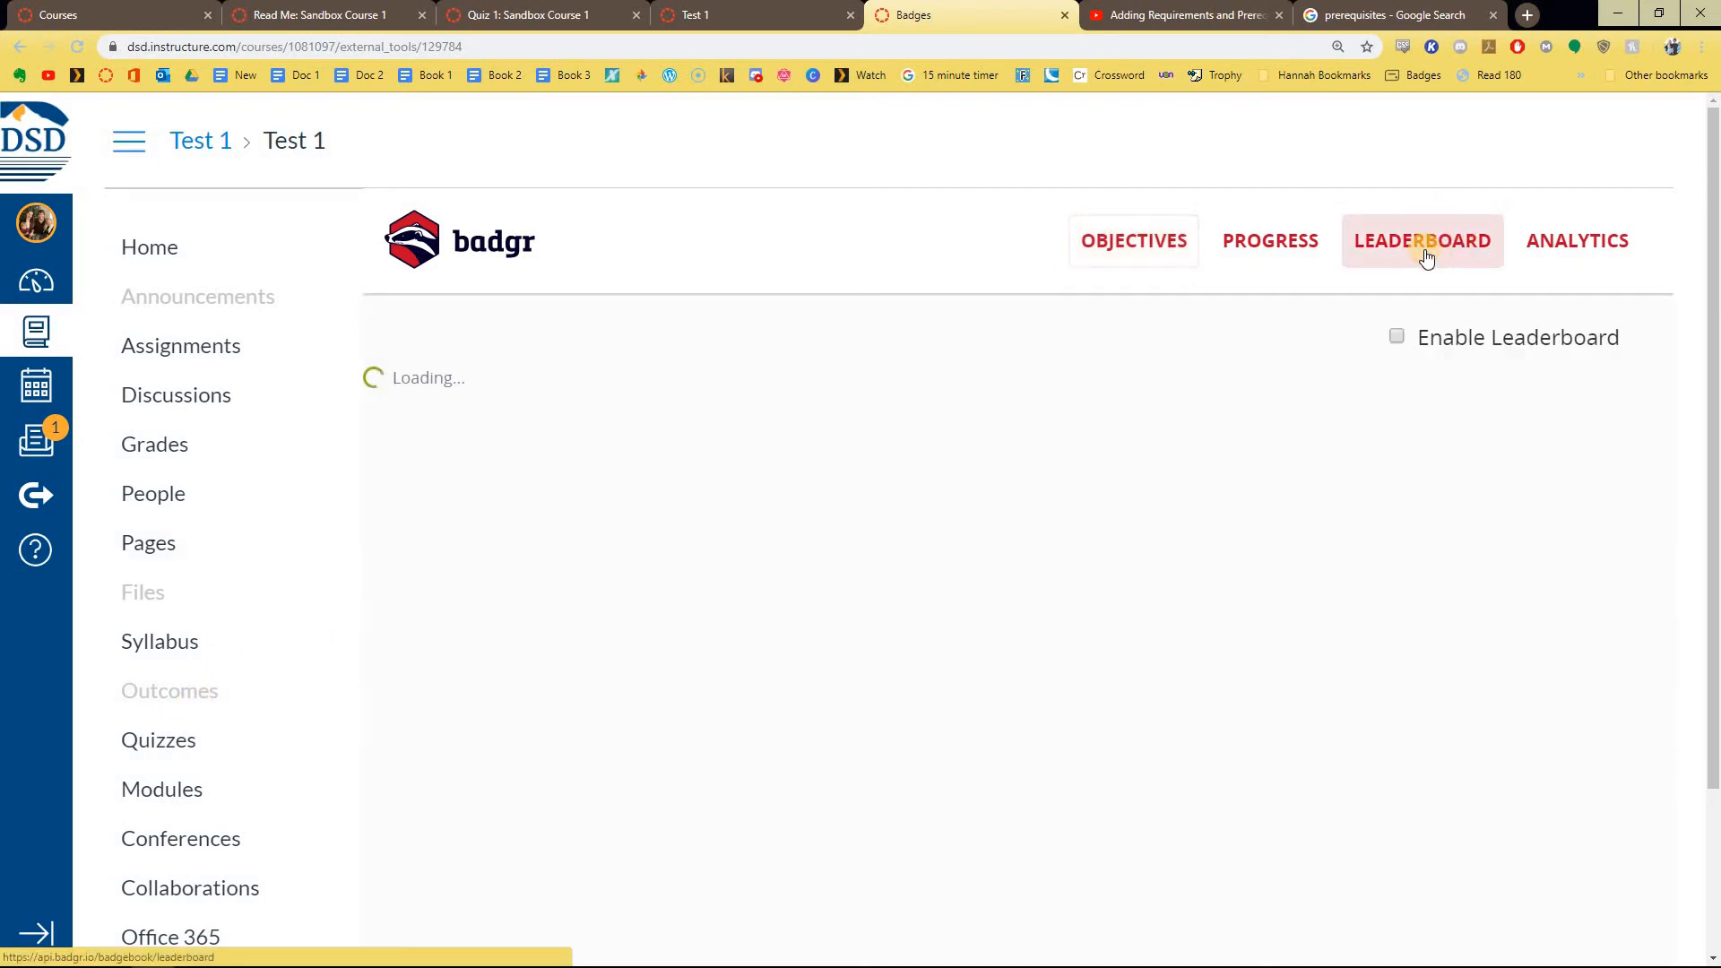
click(1398, 337)
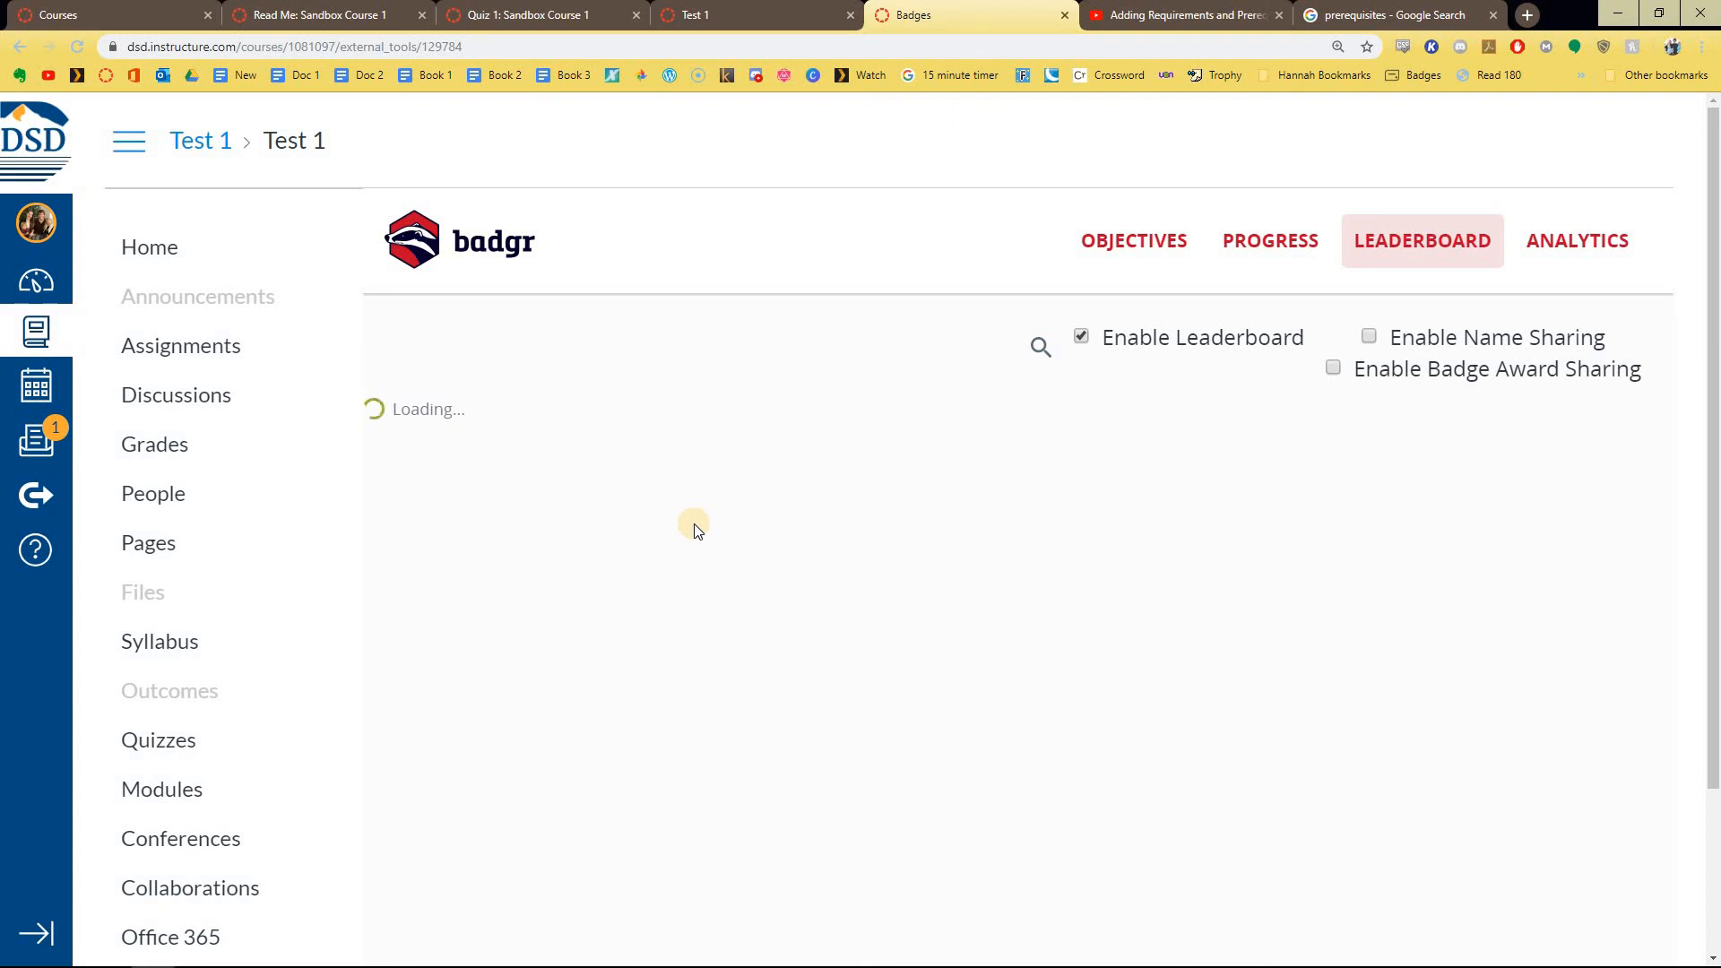
click(1038, 346)
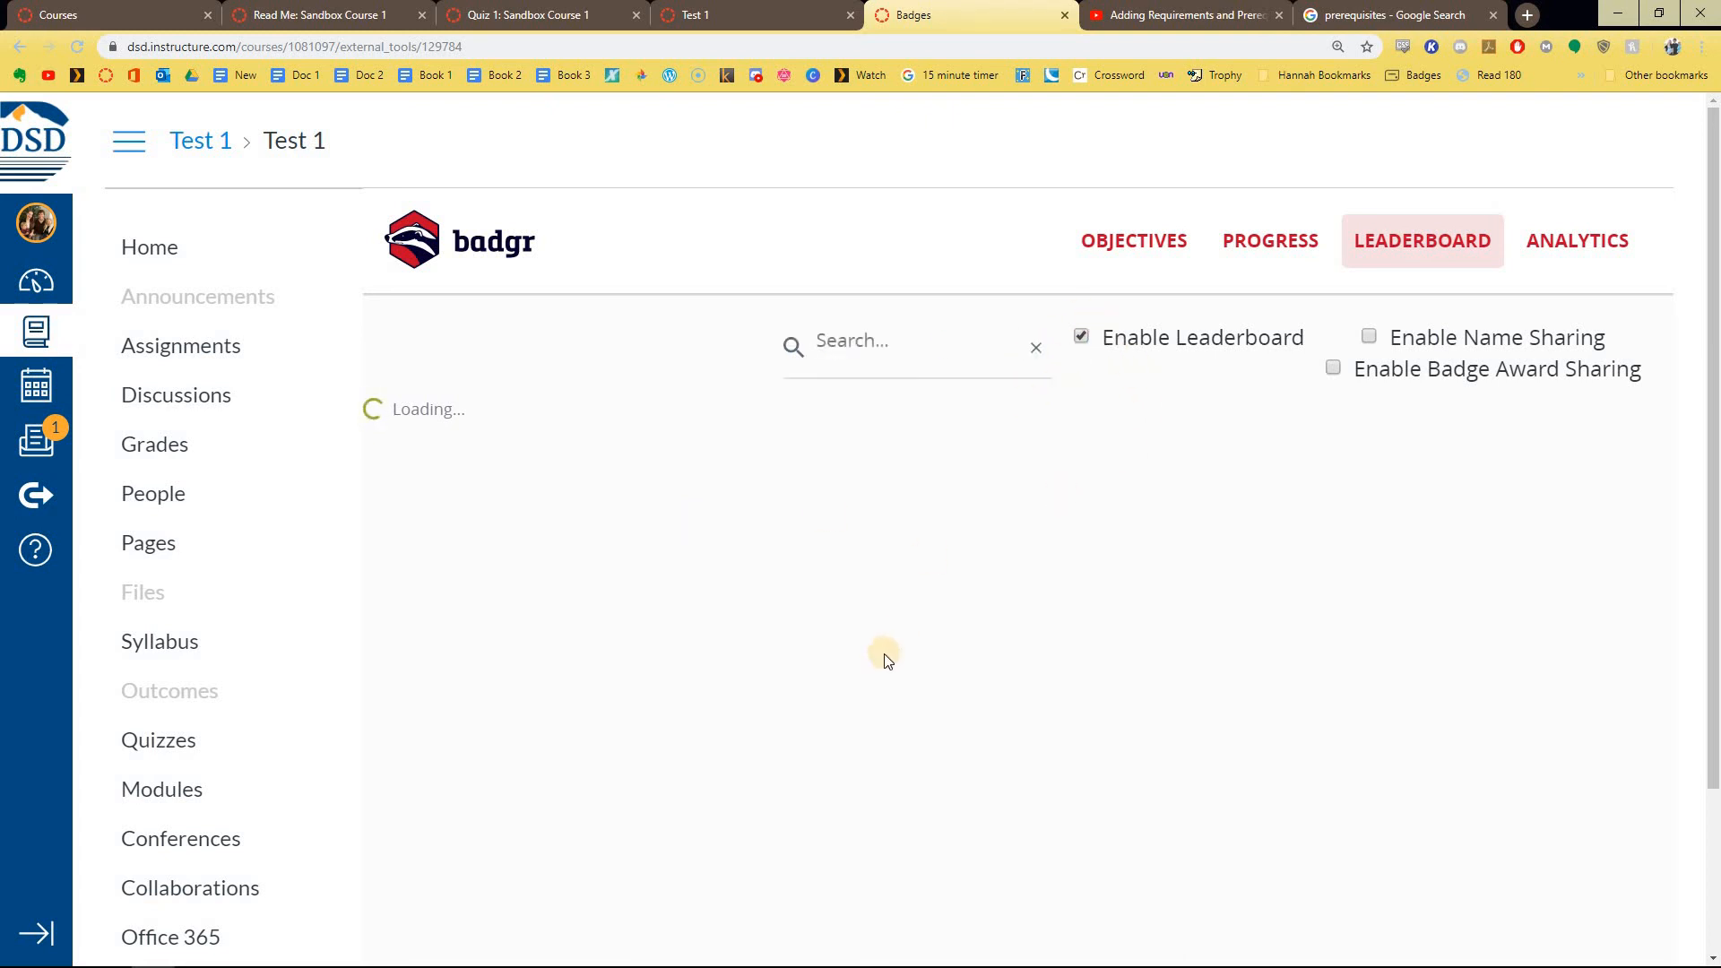